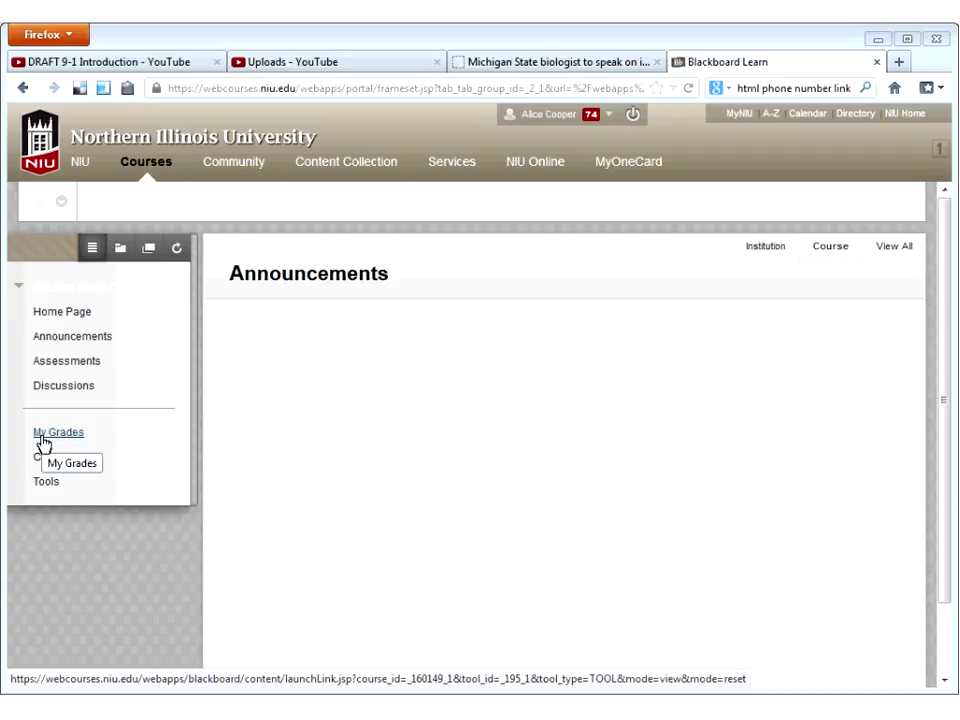
- Open the course's My Grades page and read the description of the running Total under Current Grade
left_click(43, 443)
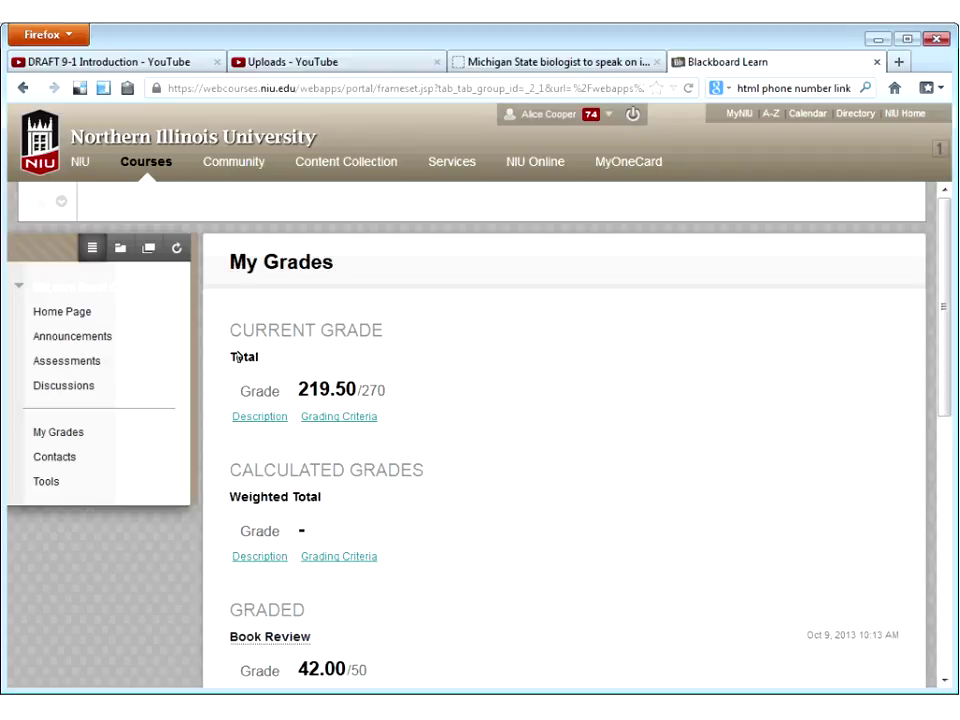
left_click_drag(259, 360, 229, 331)
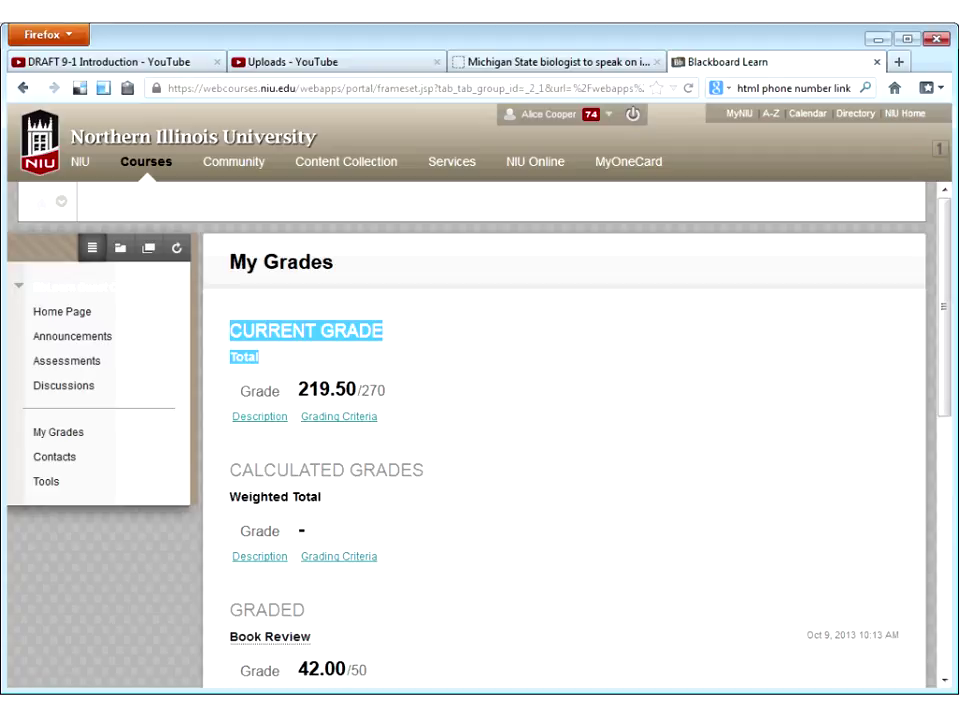
left_click(389, 338)
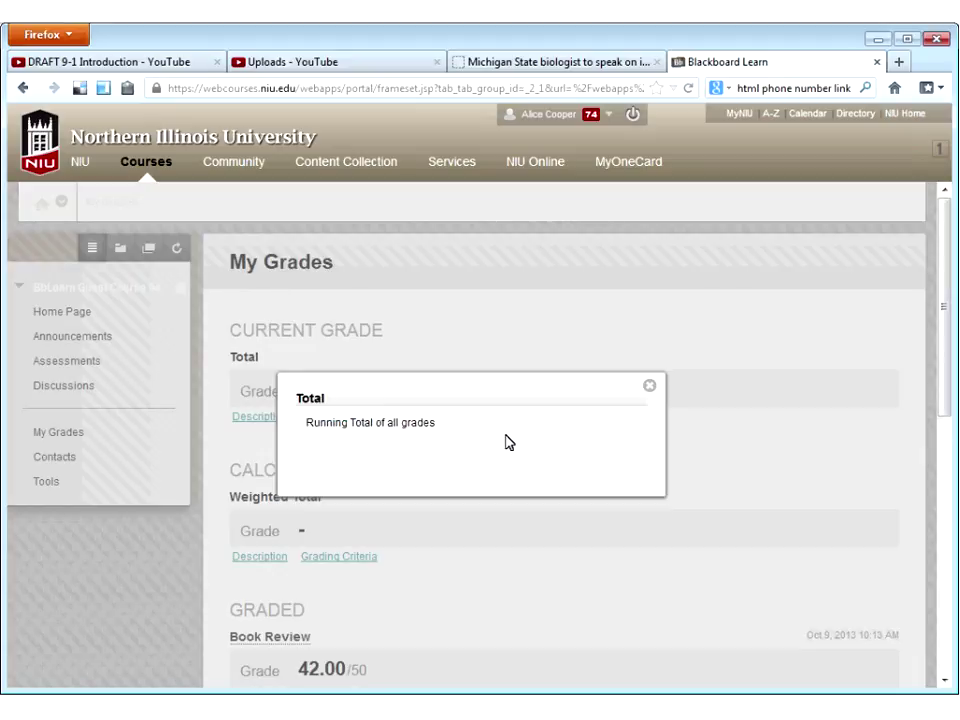
left_click(650, 387)
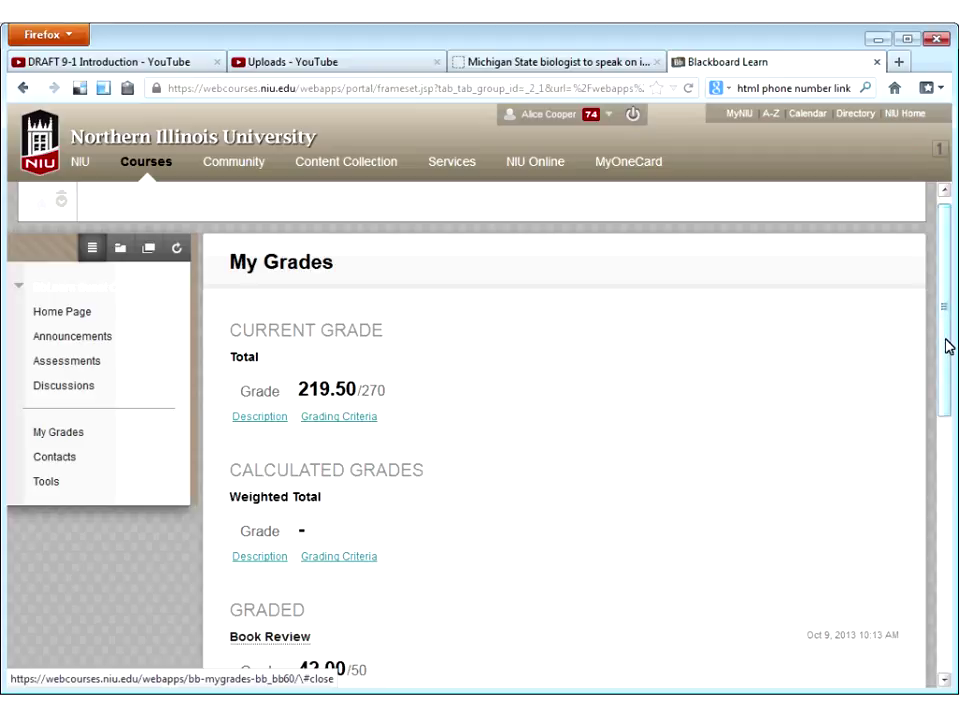
- Examine the calculated grades and every graded item listed for the course, down to Quiz #1
scroll(948, 346, "down", 2)
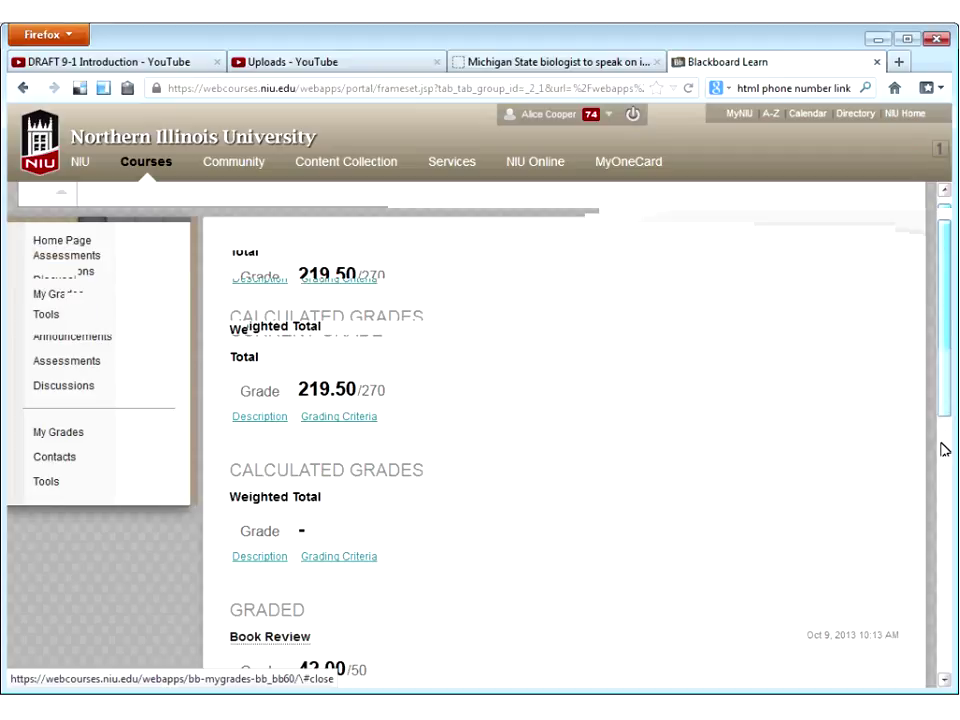
scroll(944, 450, "down", 3)
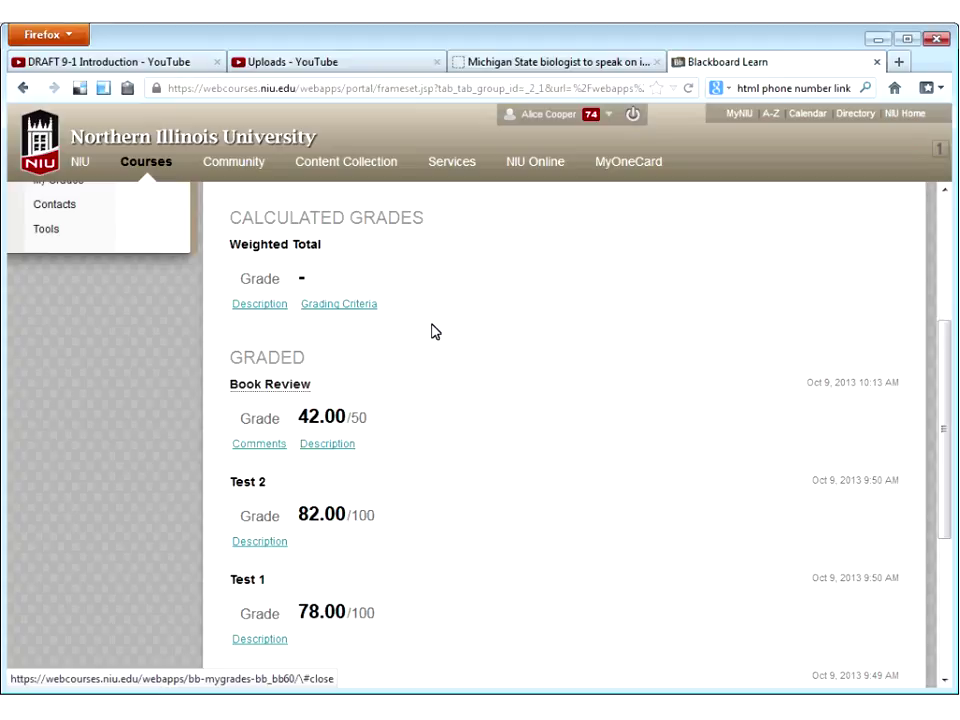
left_click_drag(949, 377, 939, 454)
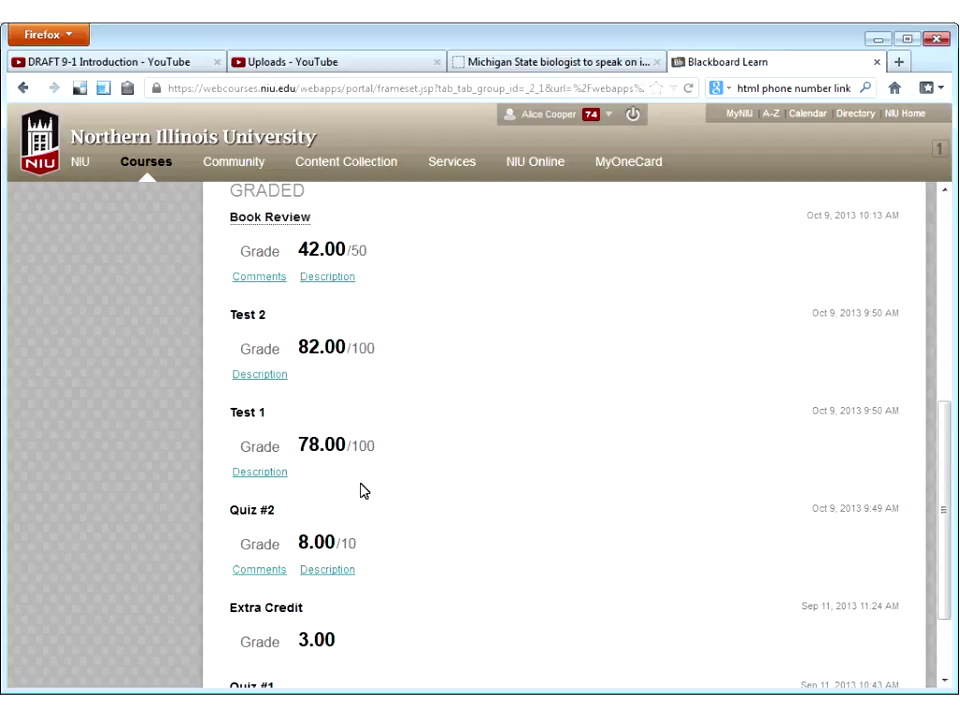
scroll(363, 490, "down", 2)
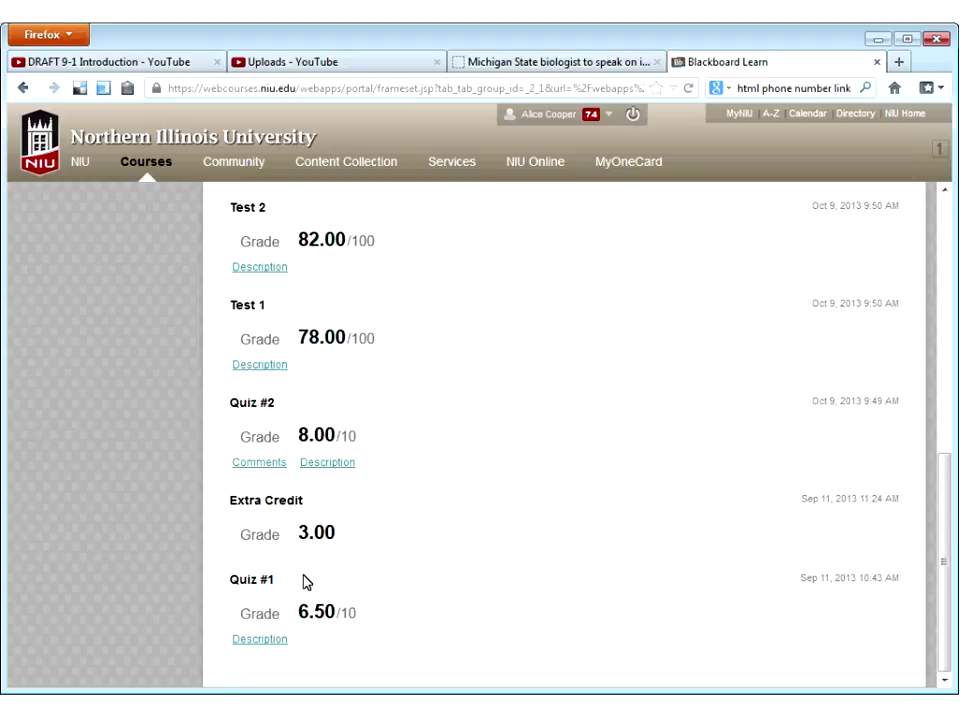
scroll(305, 583, "up", 5)
scroll(305, 583, "up", 10)
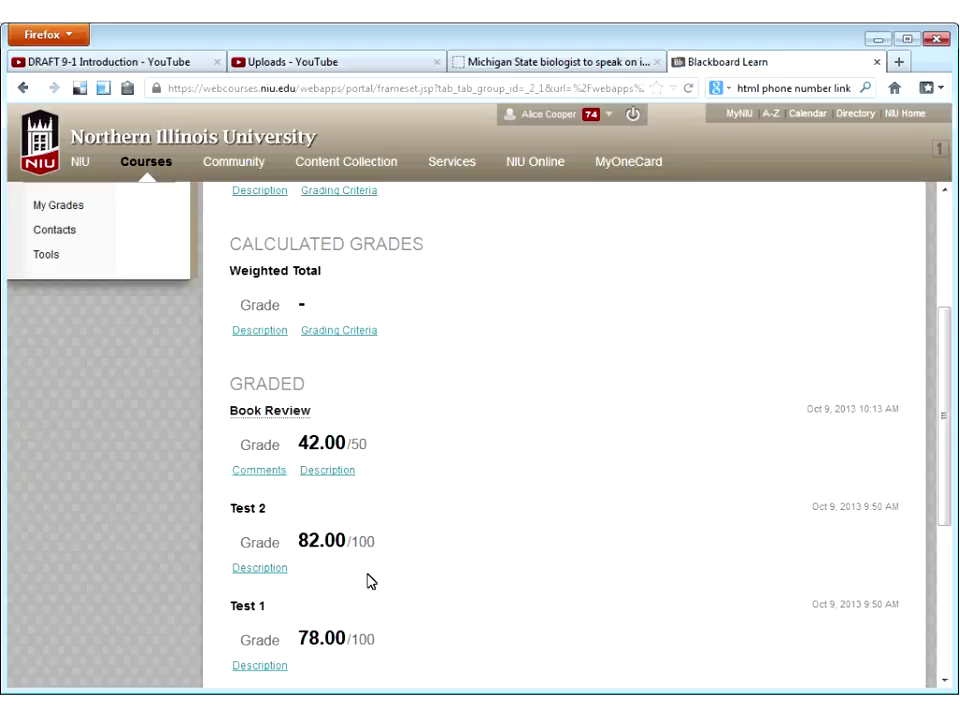
- Read the instructor's comments on Quiz #2 and on the Book Review, closing each comment after reading
scroll(360, 600, "down", 2)
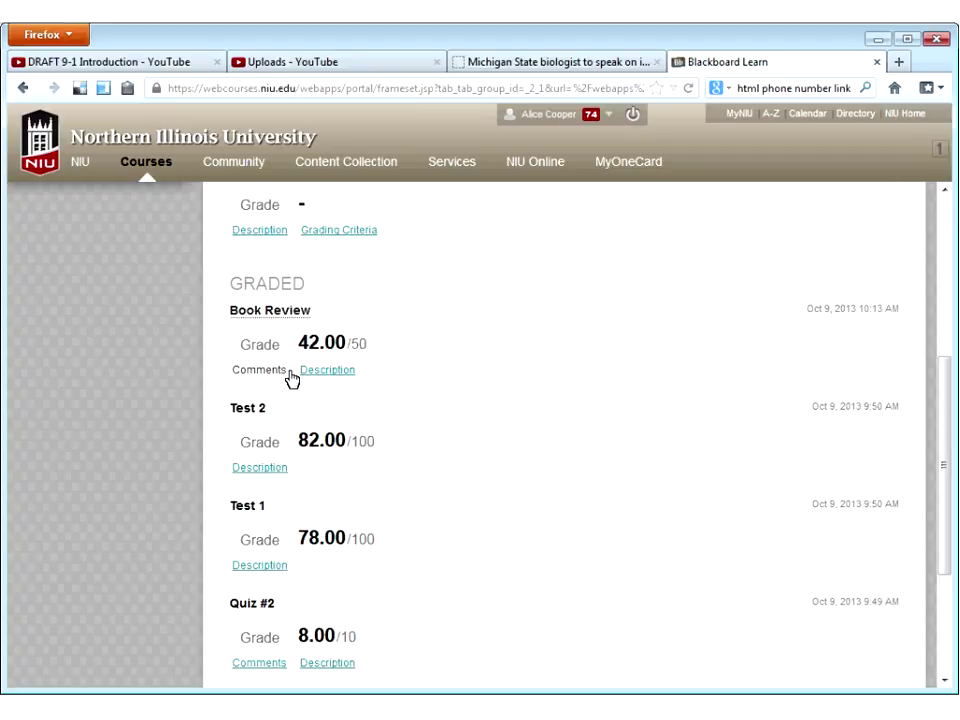
scroll(395, 414, "down", 2)
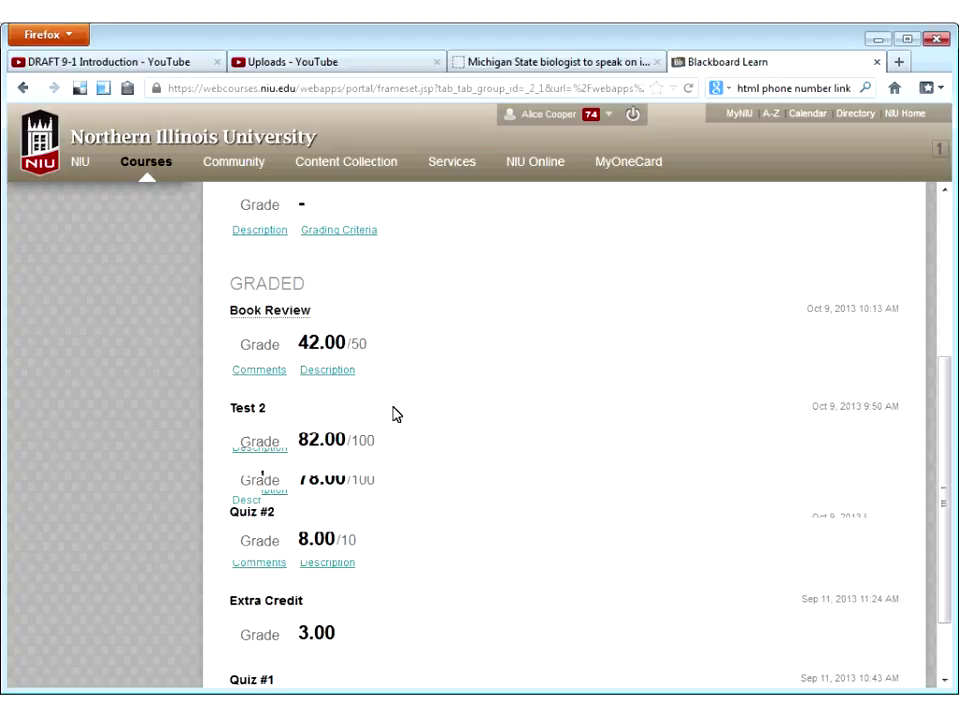
scroll(395, 414, "down", 2)
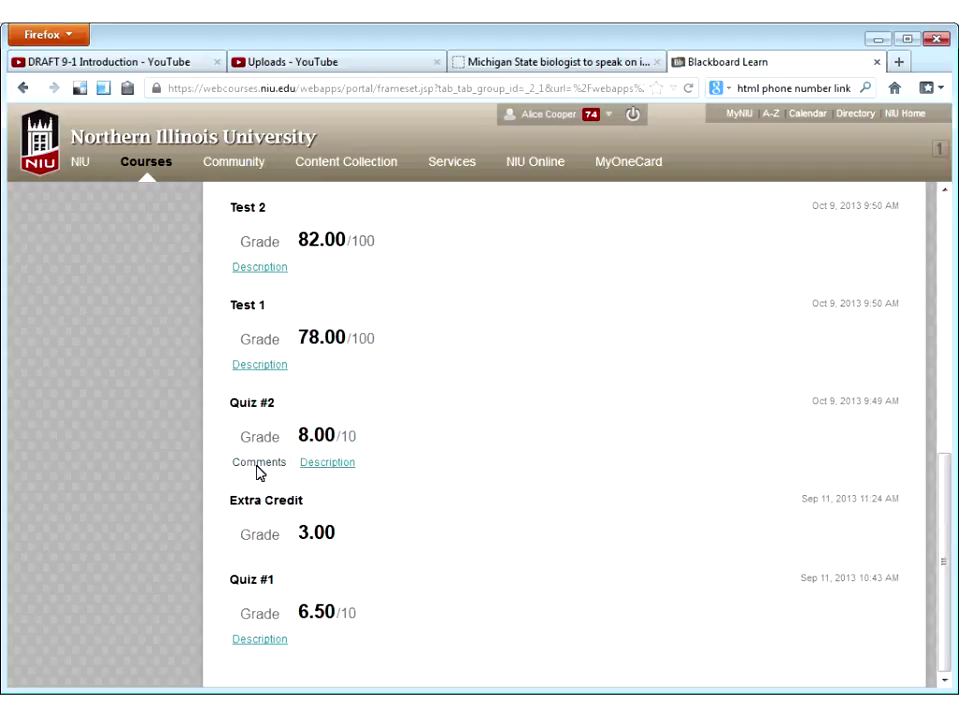
left_click(258, 468)
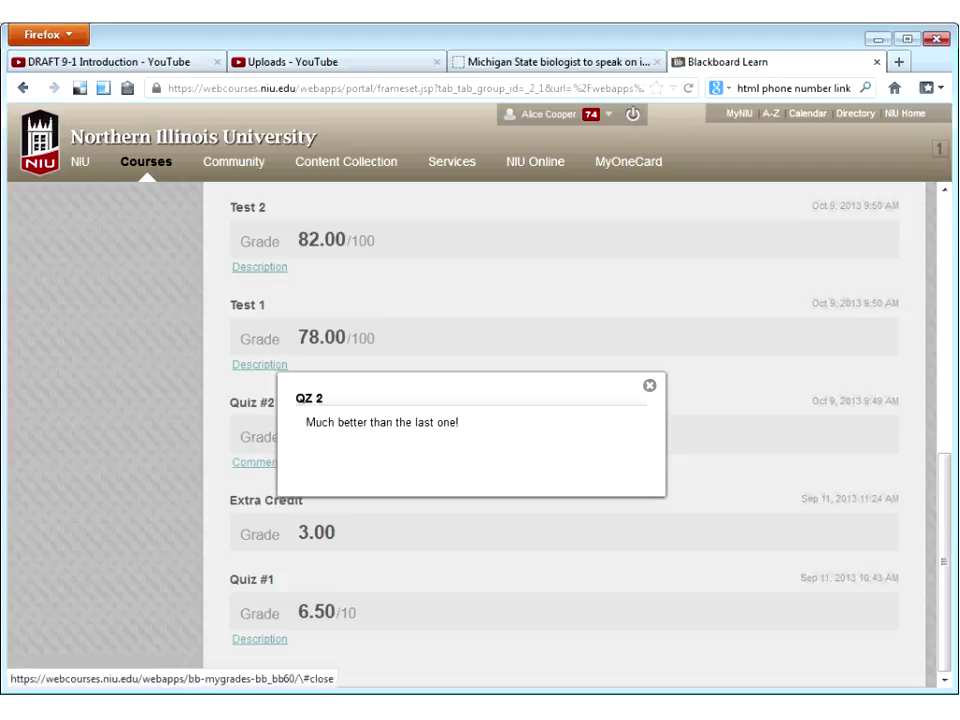
left_click(649, 385)
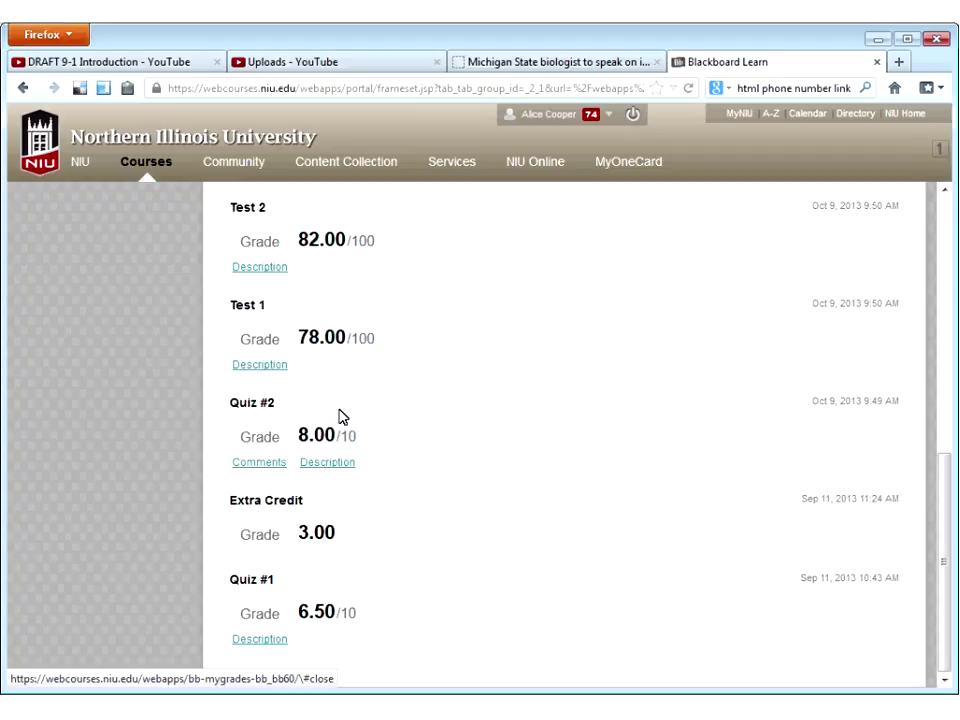
scroll(345, 413, "up", 3)
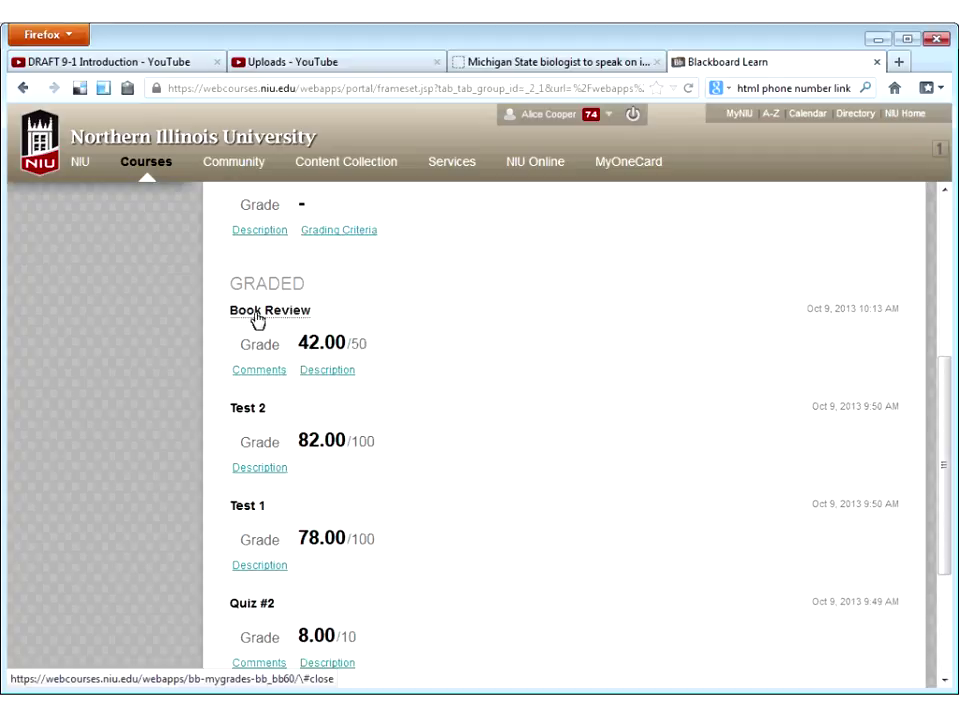
left_click(257, 372)
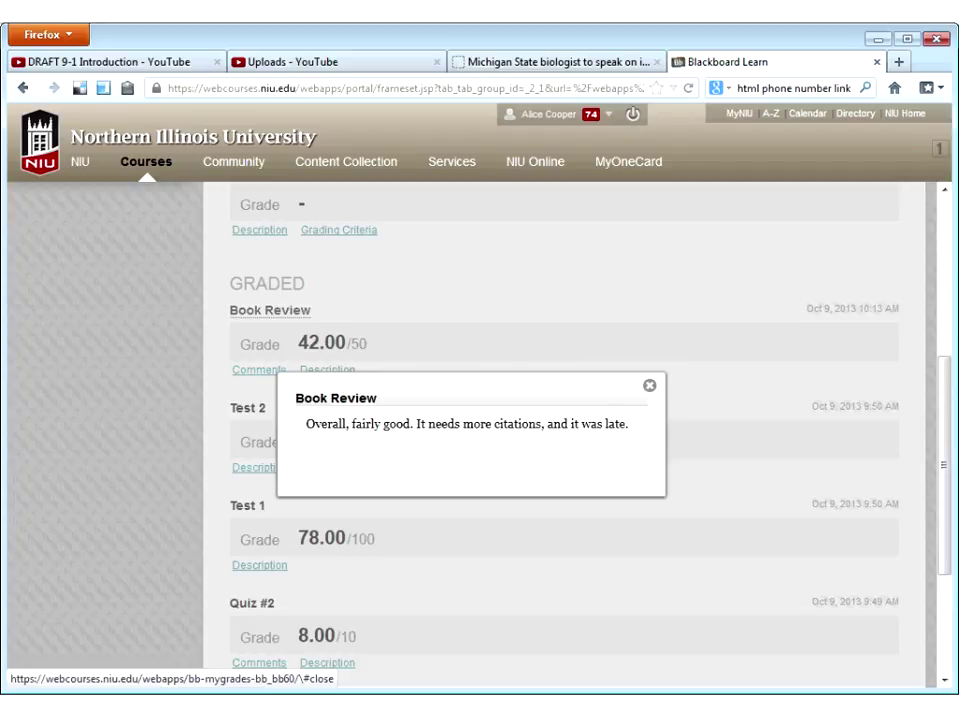
left_click(649, 385)
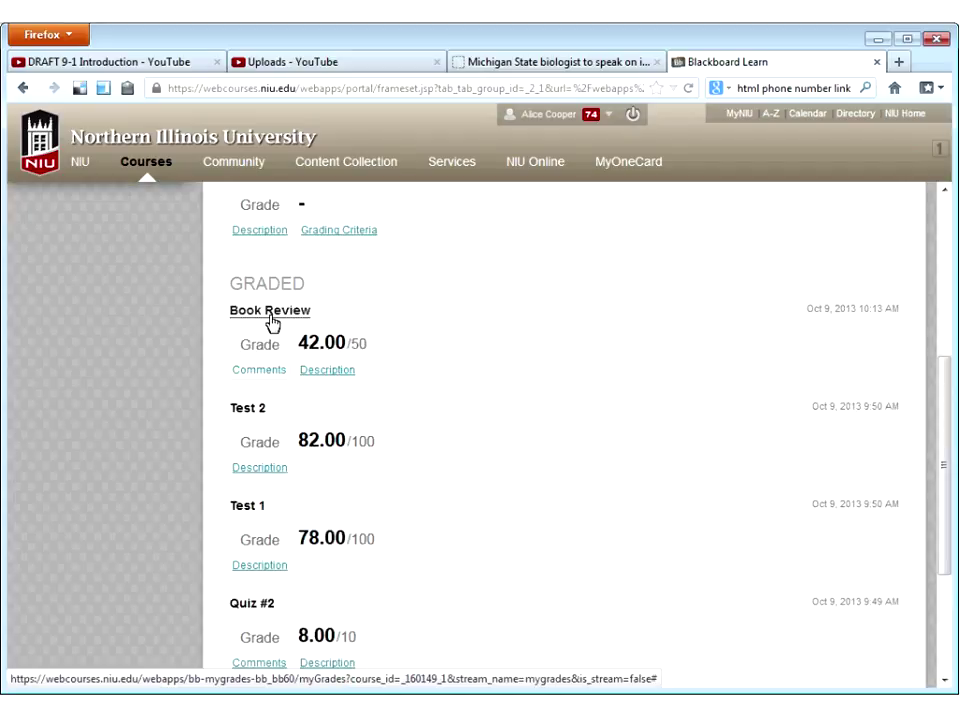
- Open the Book Review's submission history and examine the annotated paper, the assignment details and the grader feedback
left_click(270, 312)
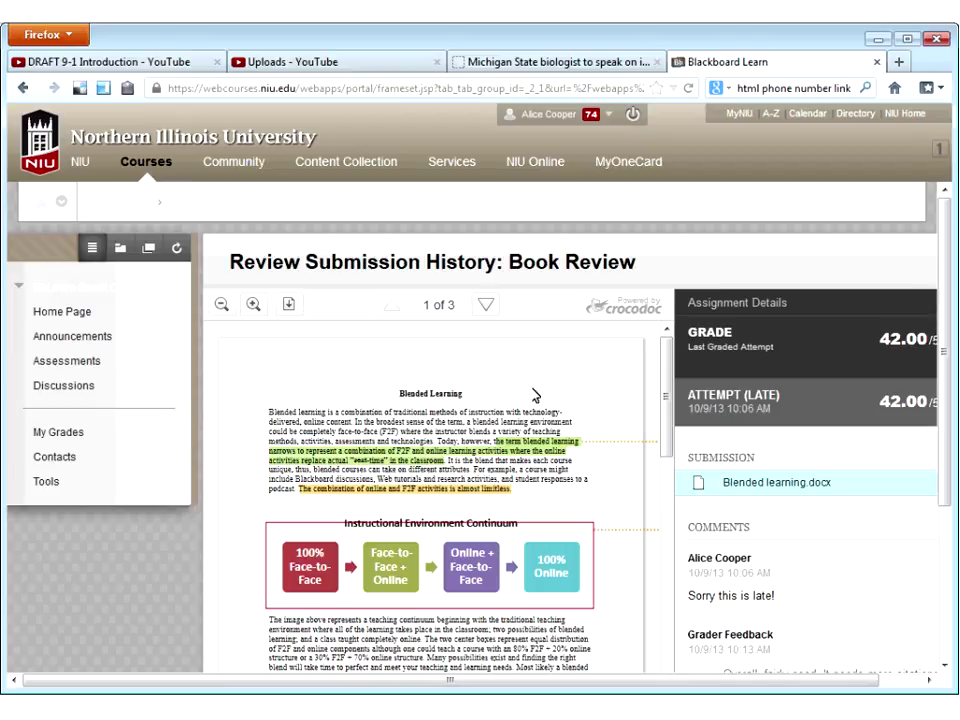
scroll(519, 393, "down", 1)
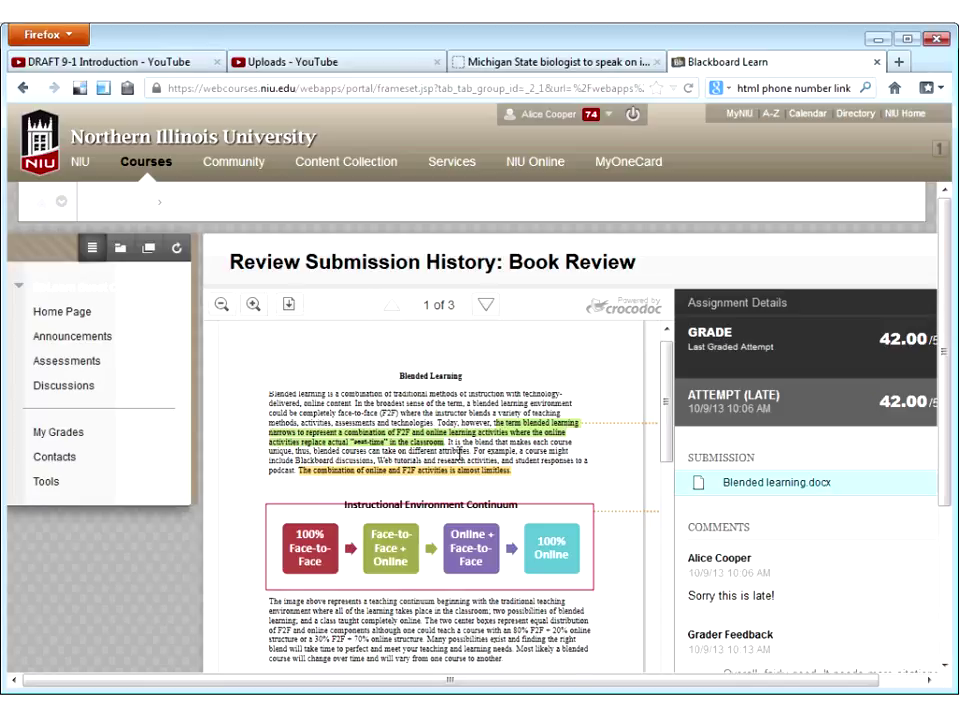
scroll(632, 377, "down", 1)
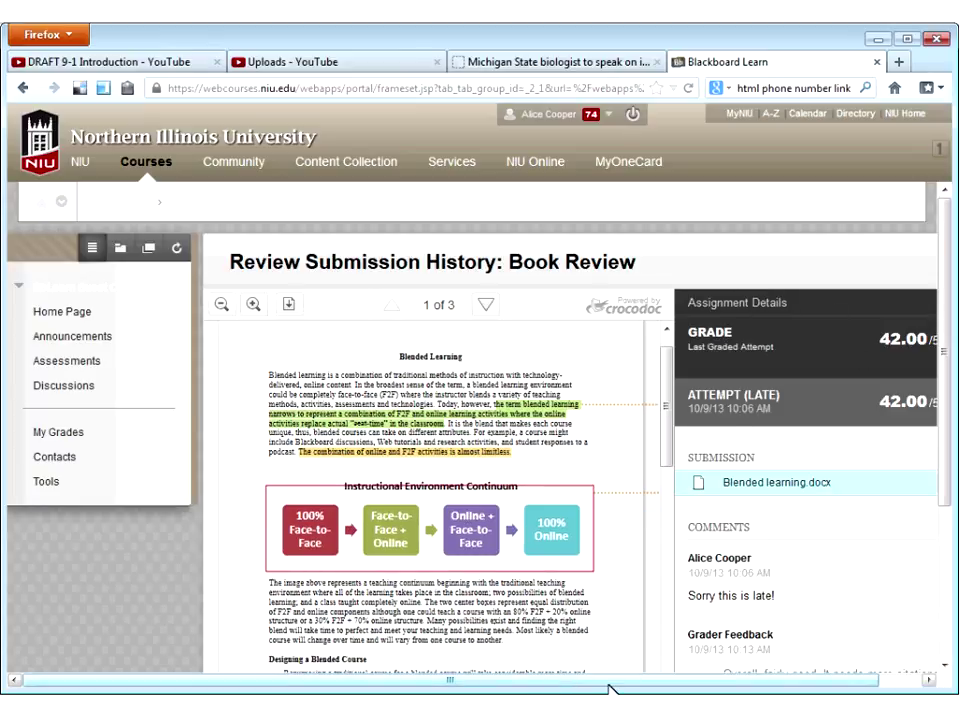
left_click_drag(612, 688, 650, 688)
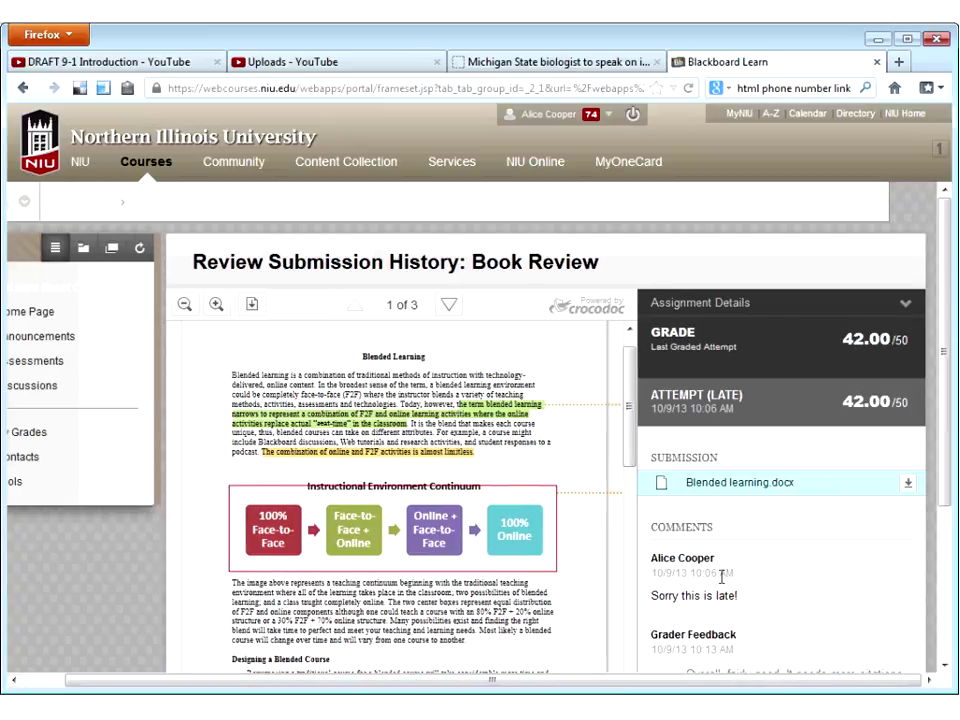
scroll(722, 575, "down", 3)
left_click_drag(761, 492, 688, 485)
left_click(689, 487)
scroll(690, 489, "up", 3)
- Close the three other browser tabs, keeping only the Blackboard Learn tab
left_click(217, 63)
left_click(217, 63)
left_click(216, 62)
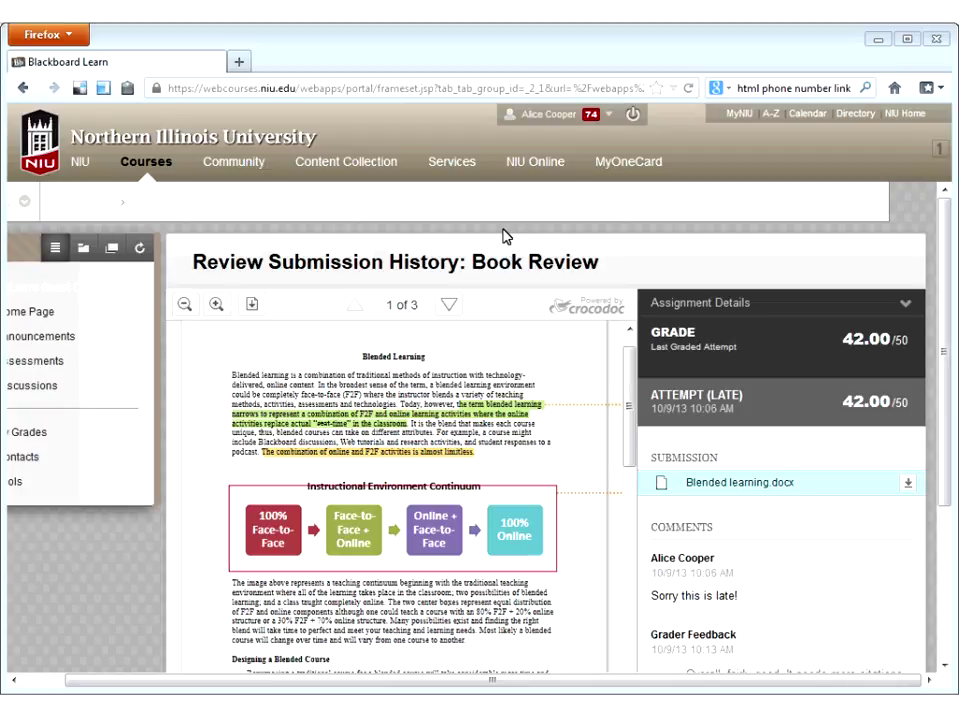
- Open the My Grades overview for all courses and view the Extra Credit grade from BbLearn Guest Course 04
left_click(538, 121)
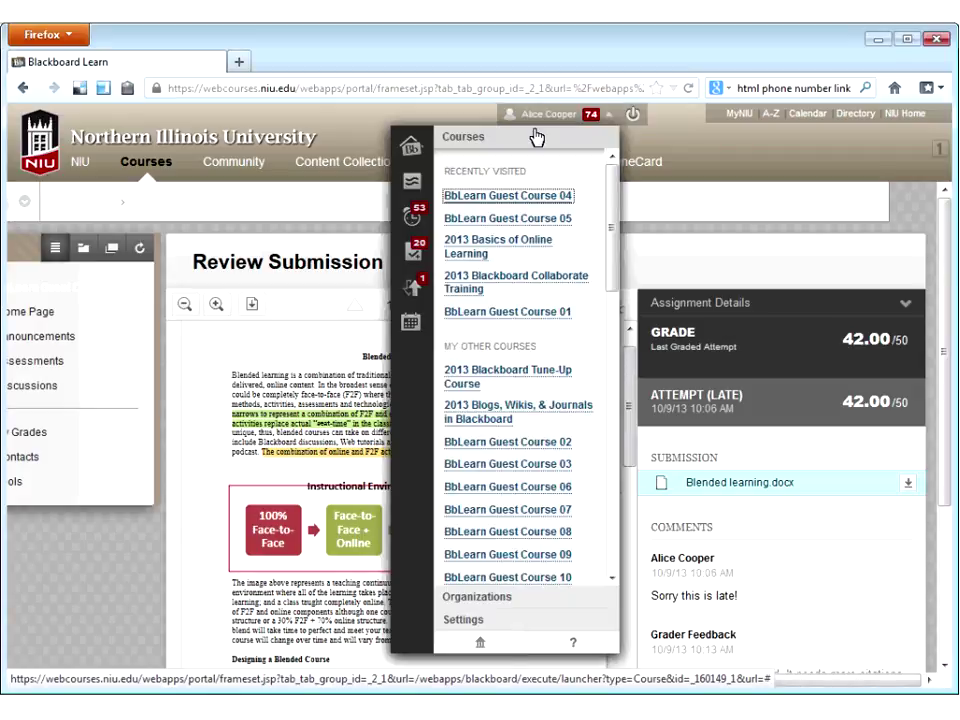
left_click(412, 258)
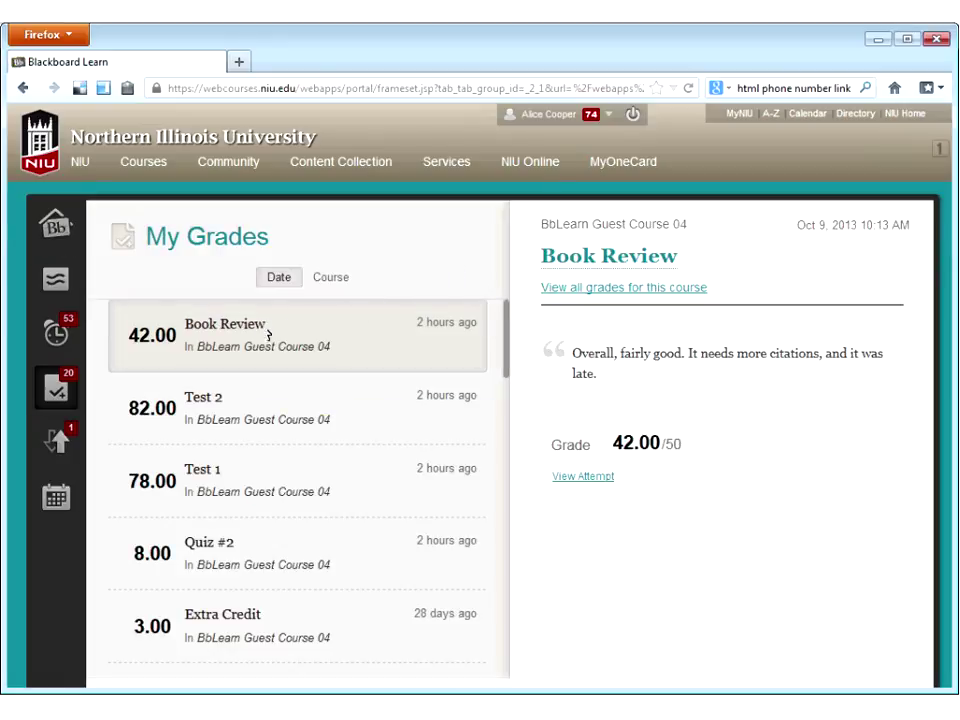
scroll(418, 406, "down", 3)
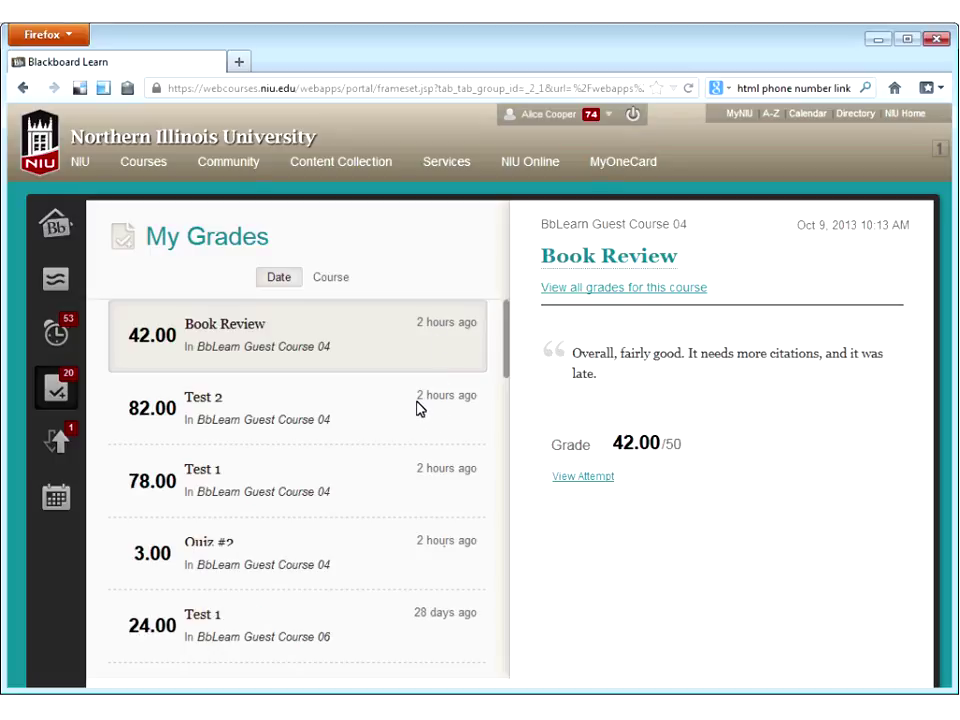
scroll(400, 410, "down", 1)
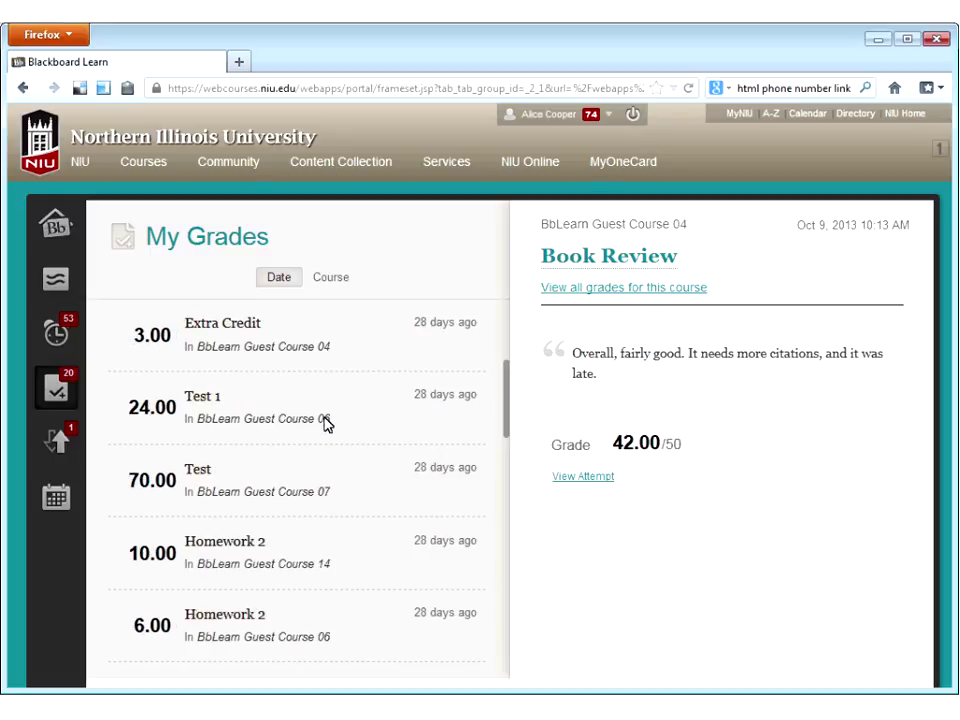
left_click_drag(199, 421, 343, 437)
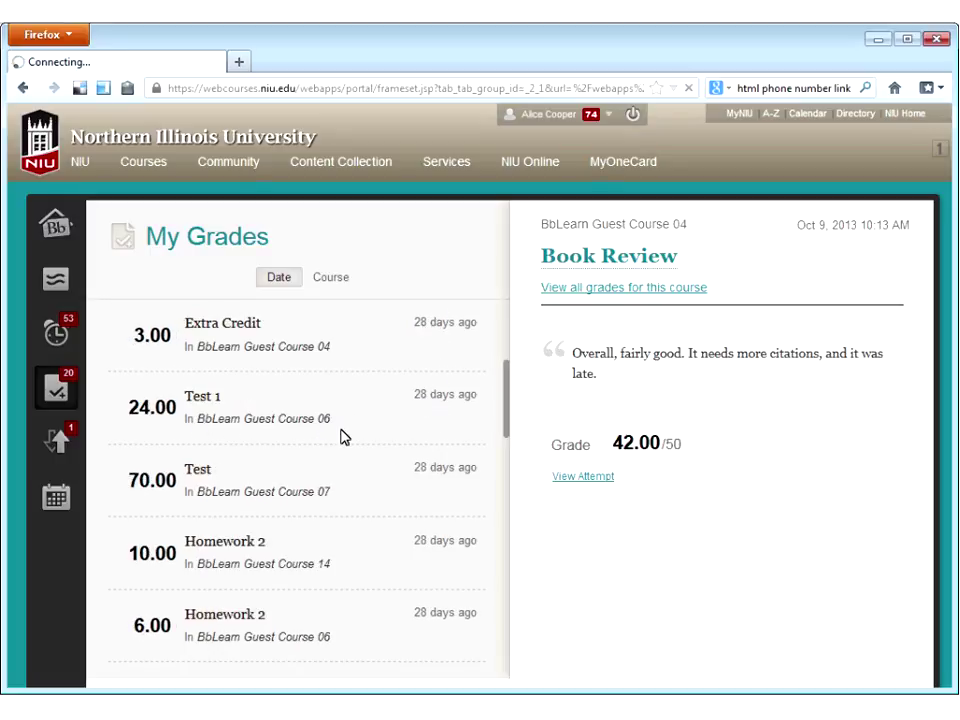
left_click_drag(199, 349, 336, 360)
left_click(346, 367)
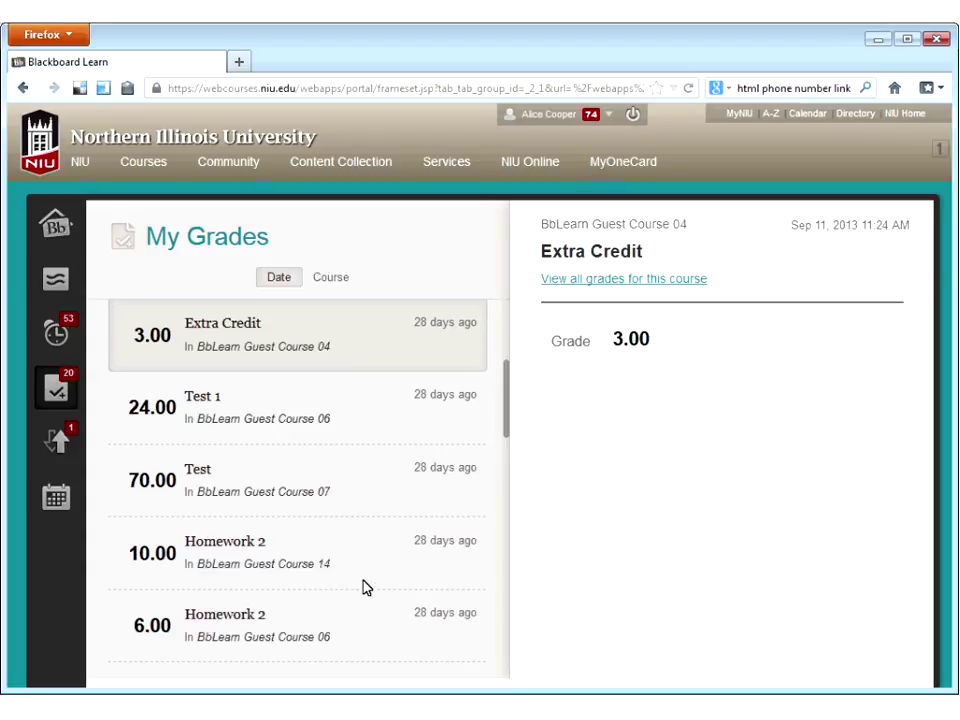
scroll(364, 585, "up", 2)
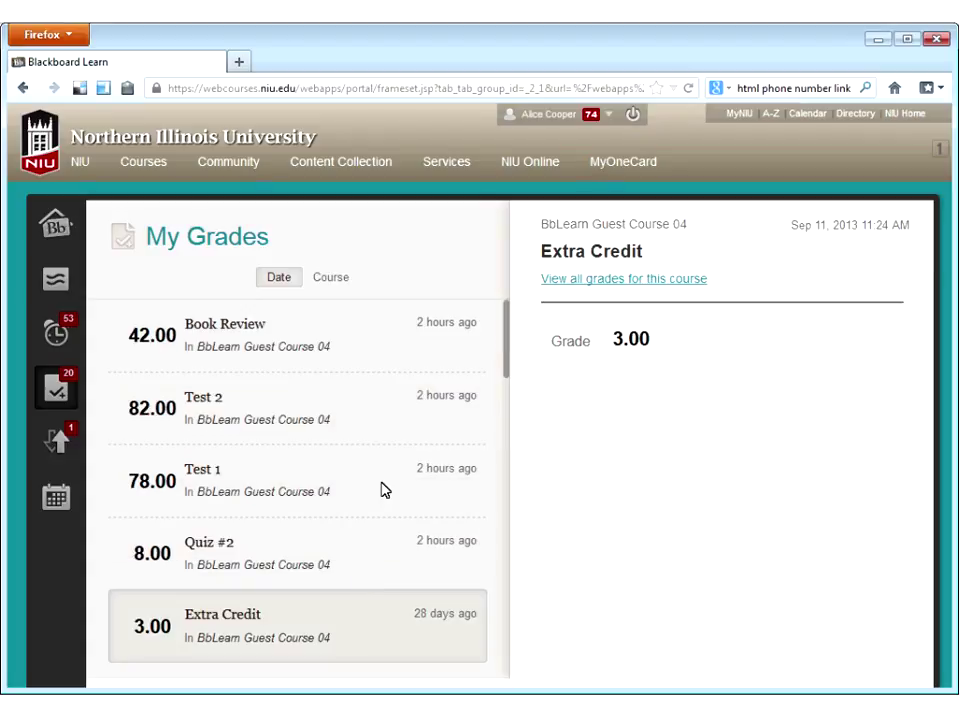
- Arrange the grades by course and view the current totals for BbLearn Guest Courses 04, 06 and 07, returning to 04
left_click(331, 281)
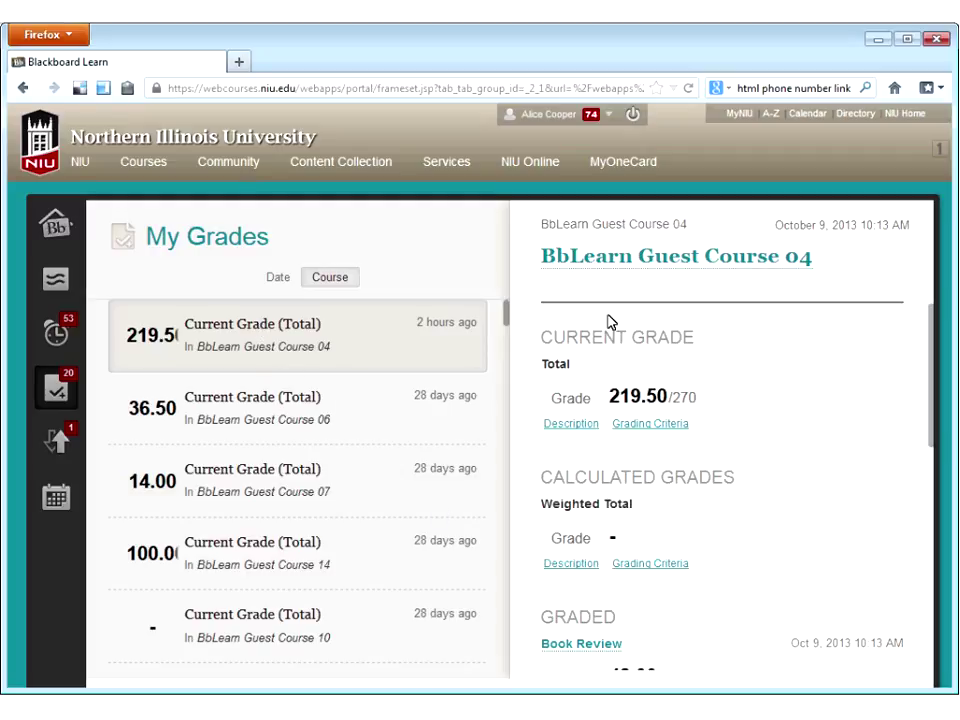
scroll(805, 396, "down", 5)
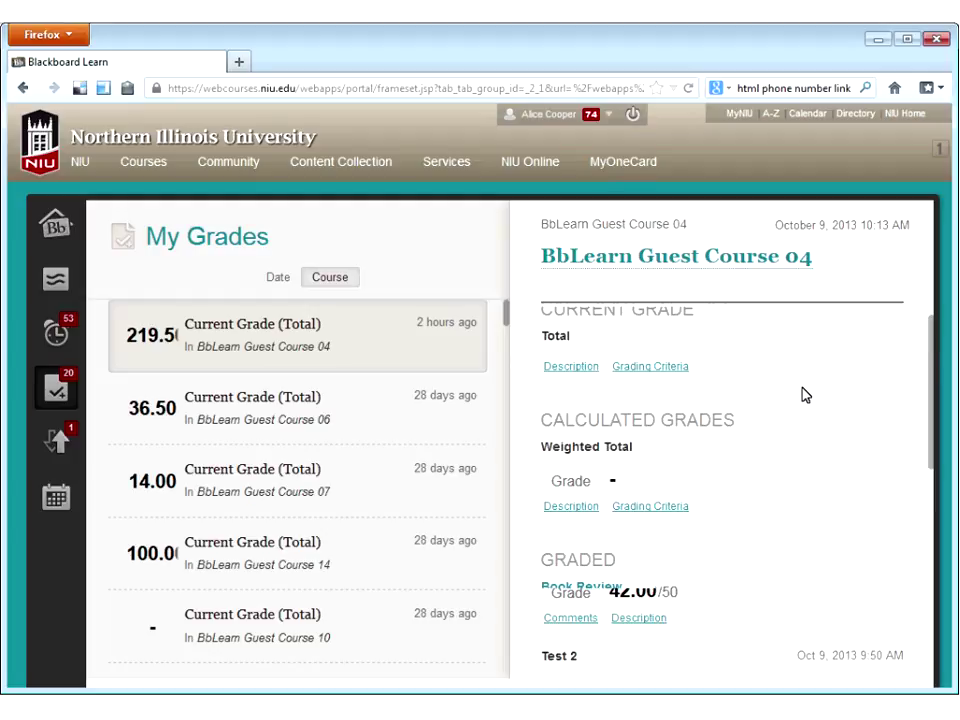
scroll(805, 394, "up", 5)
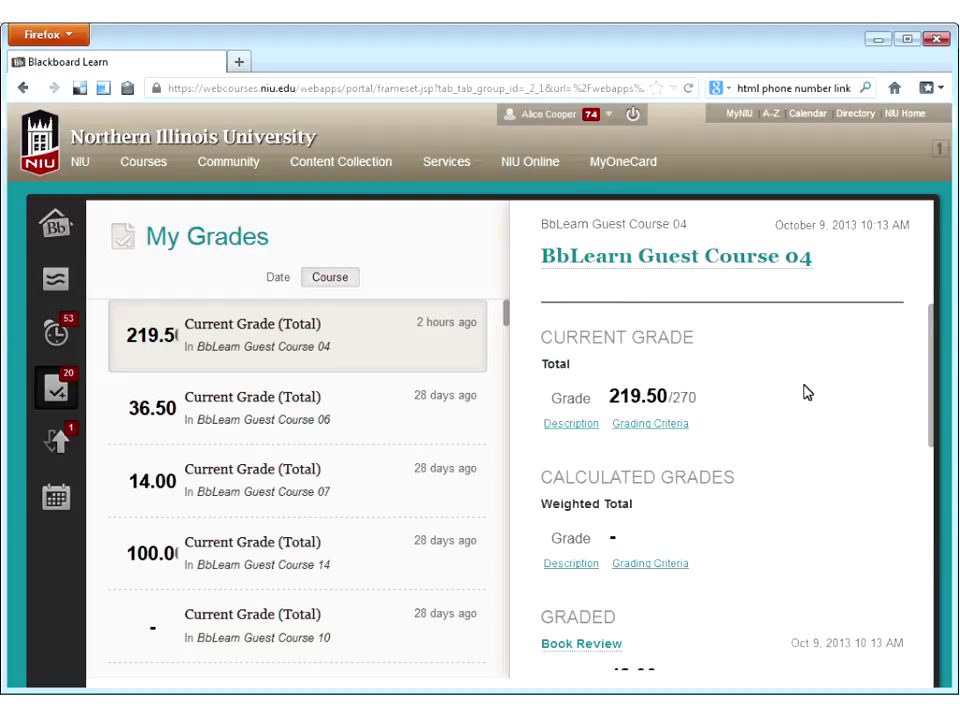
left_click(395, 420)
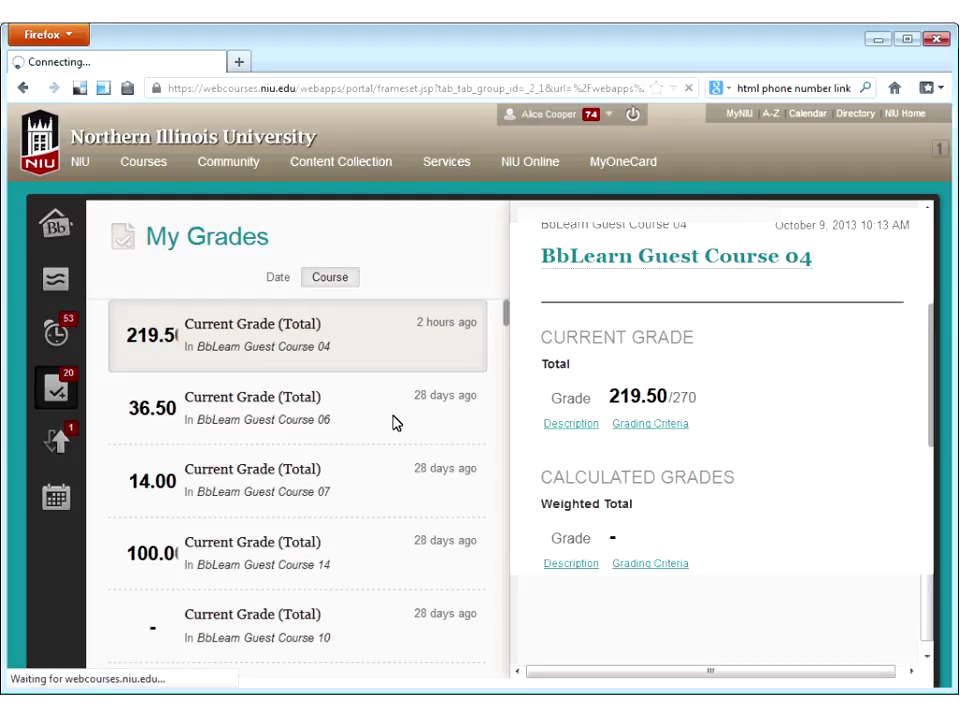
left_click(377, 497)
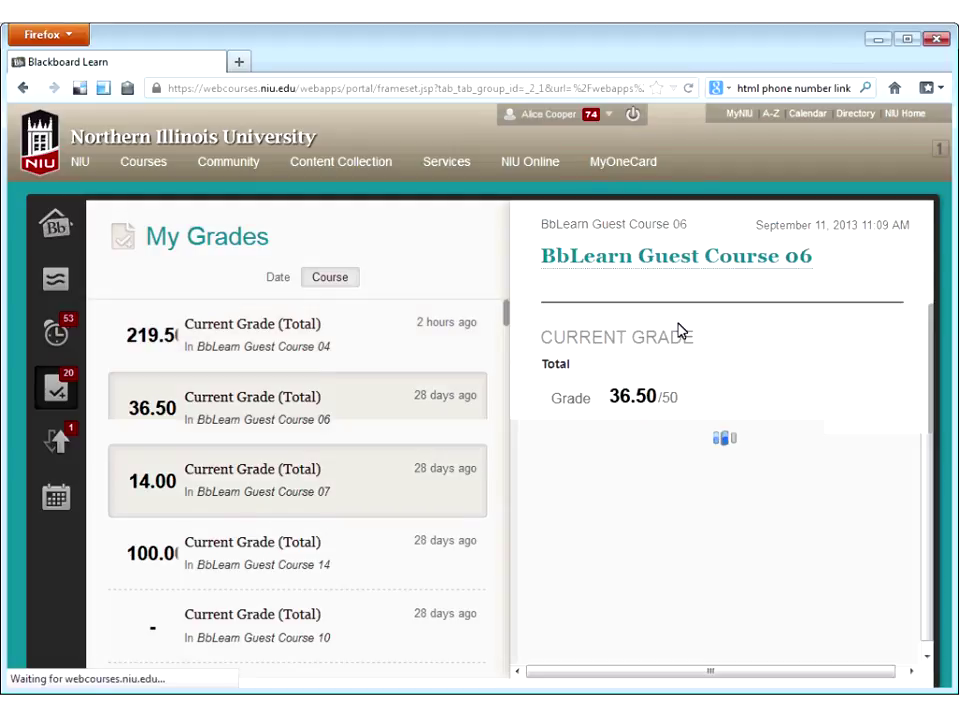
left_click(358, 344)
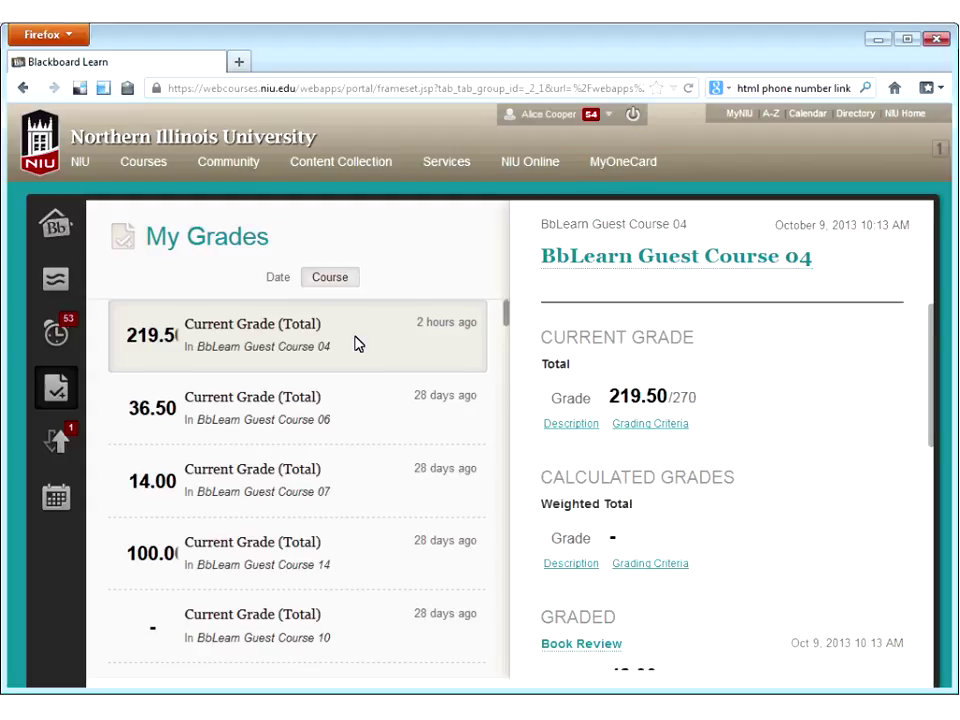
- Switch to BbLearn Guest Course 05 and open its Full Grade Center
left_click(514, 125)
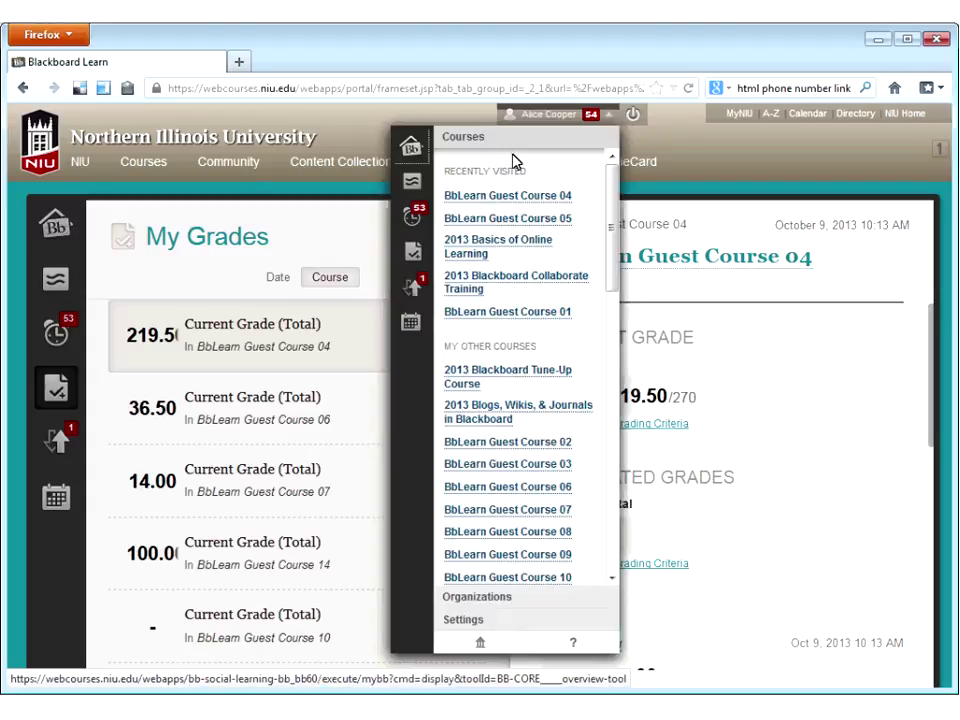
left_click(493, 222)
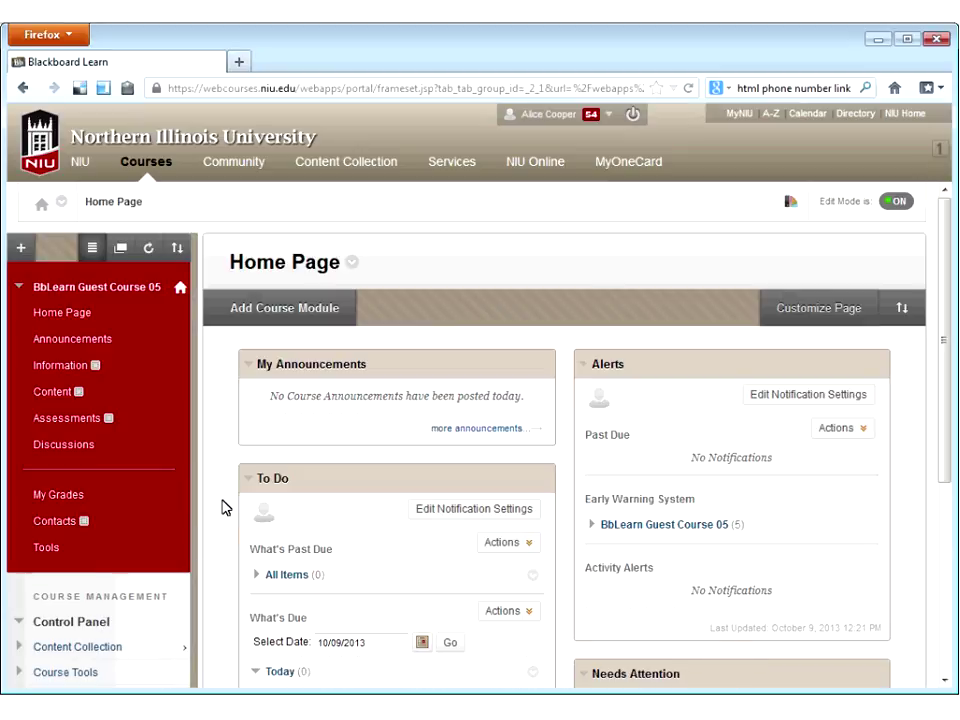
scroll(222, 507, "down", 2)
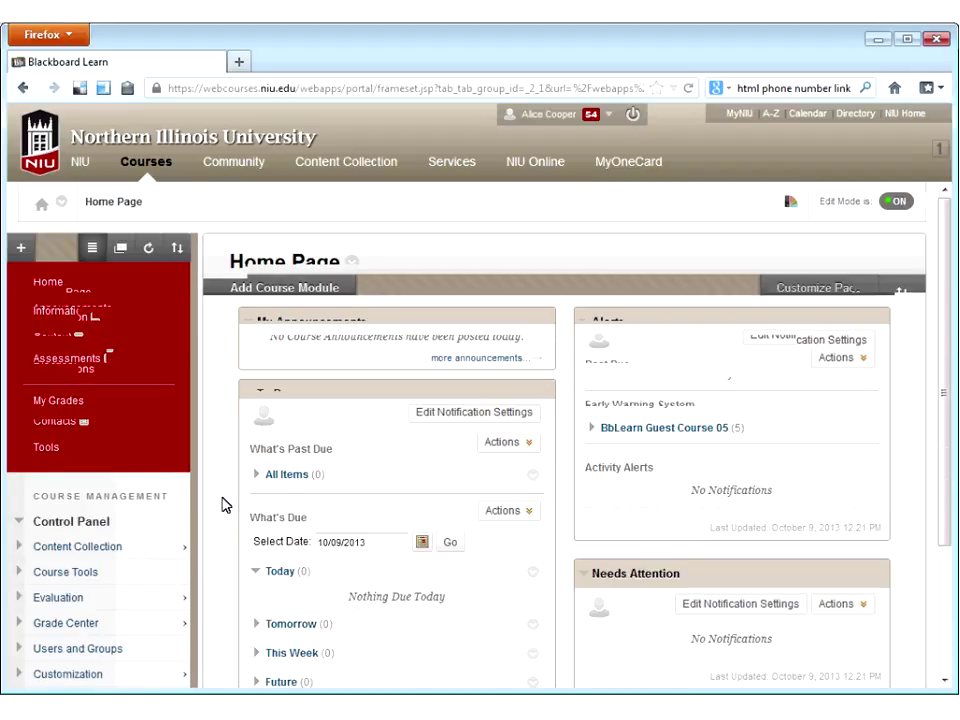
scroll(222, 507, "down", 3)
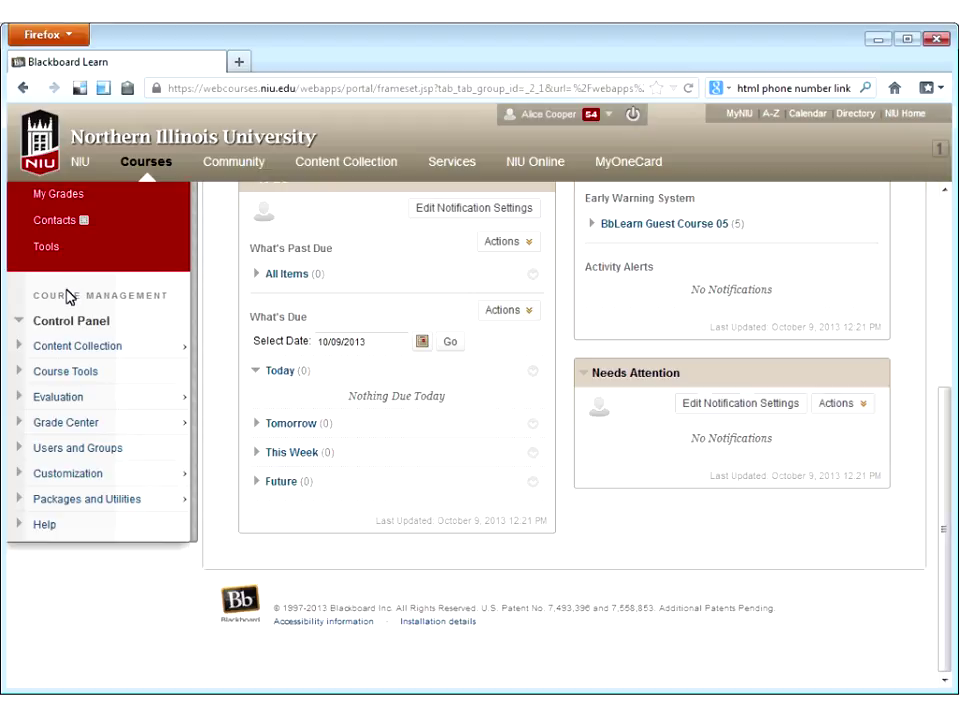
left_click(52, 424)
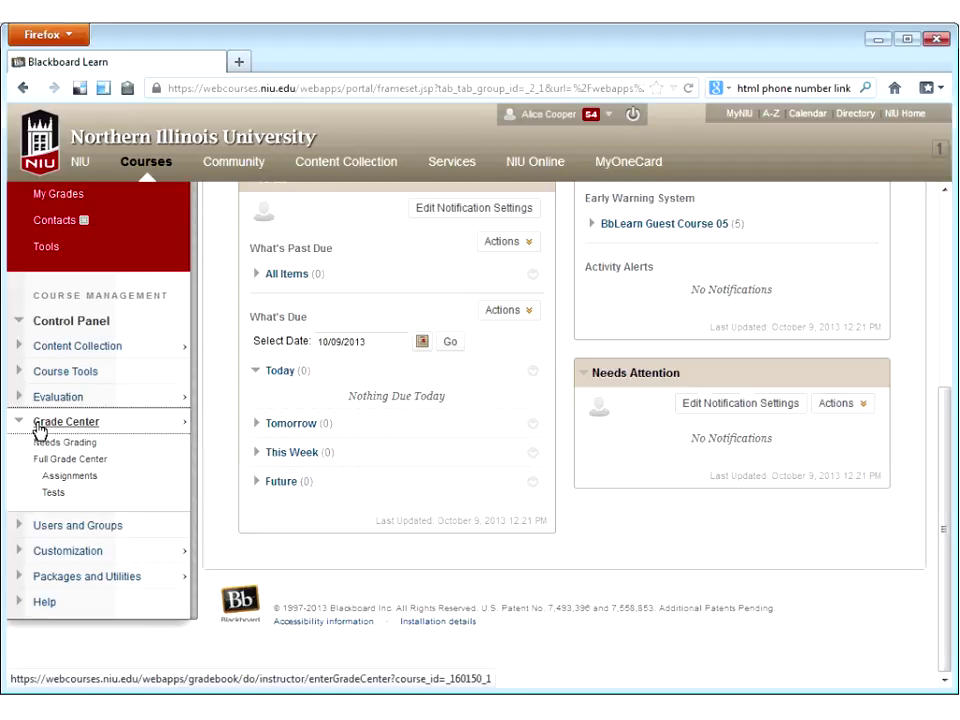
left_click(184, 427)
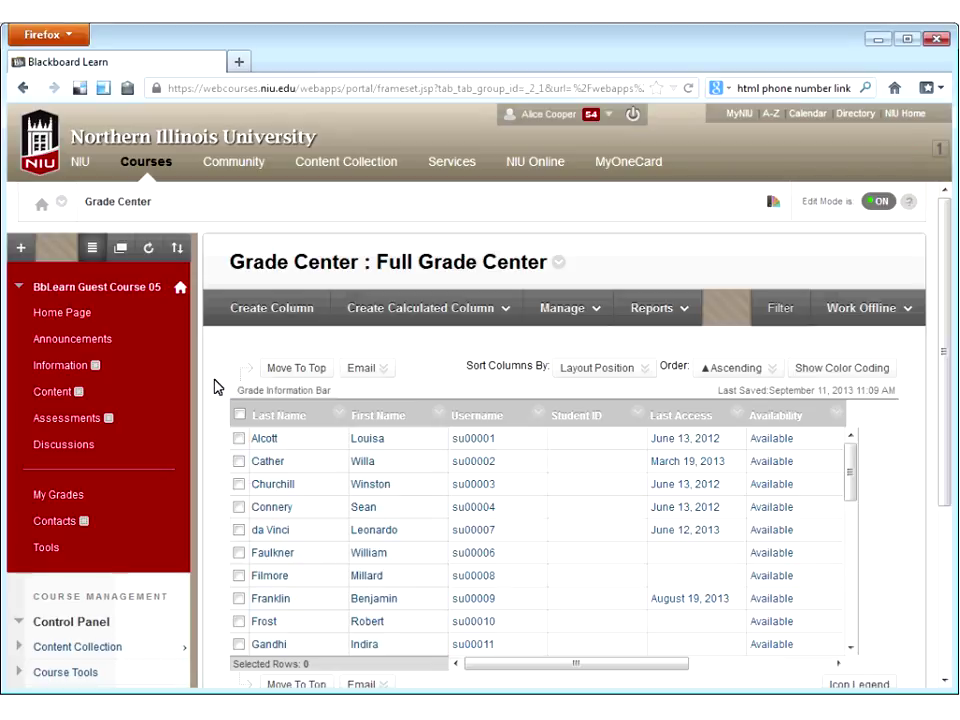
- Examine the default columns and the student rows of the Full Grade Center, from Username across to Weighted Total and Total
scroll(215, 387, "down", 2)
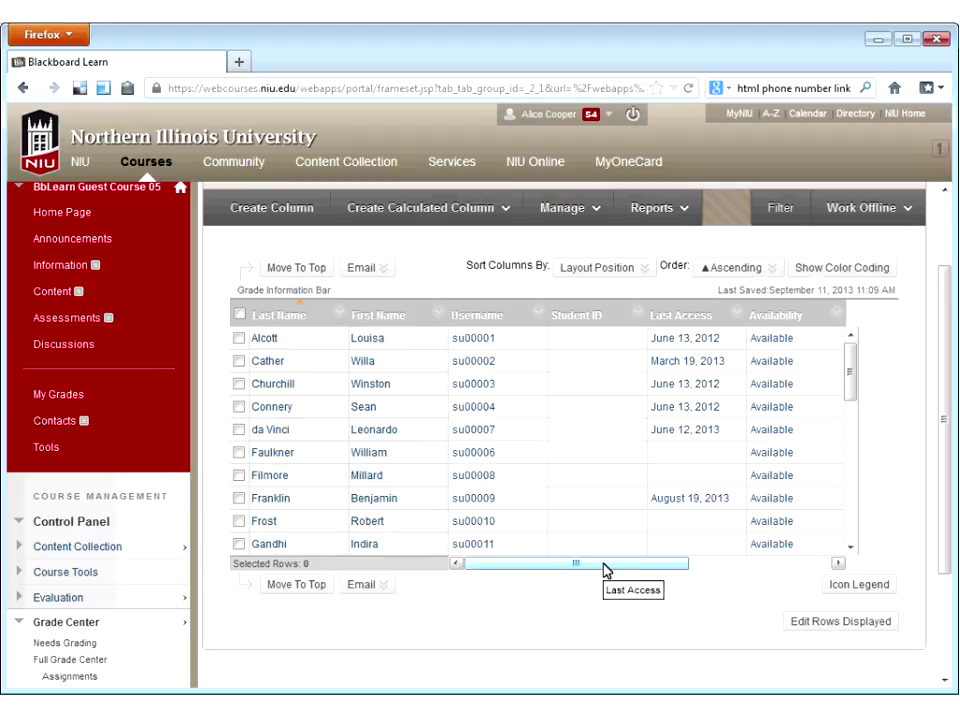
left_click_drag(621, 568, 675, 350)
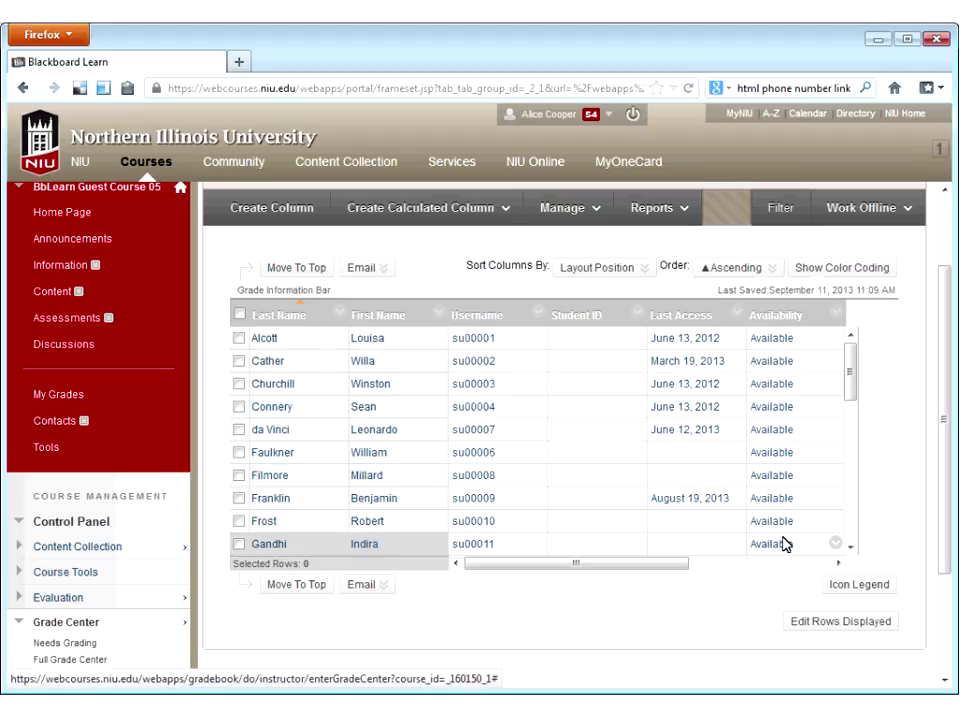
left_click(838, 564)
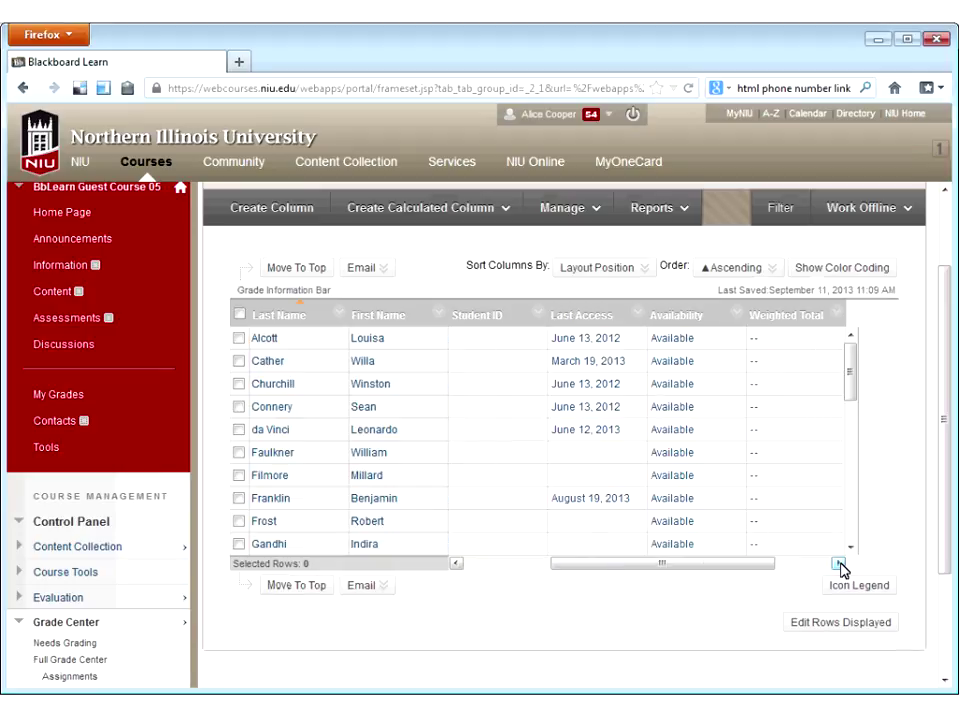
left_click(838, 564)
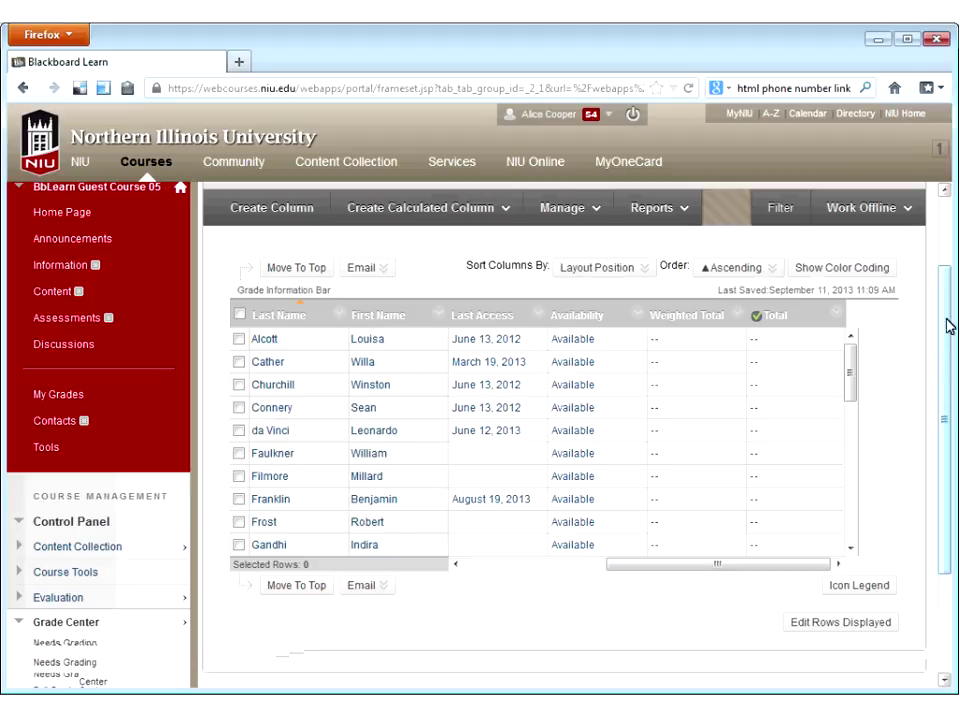
scroll(948, 292, "up", 2)
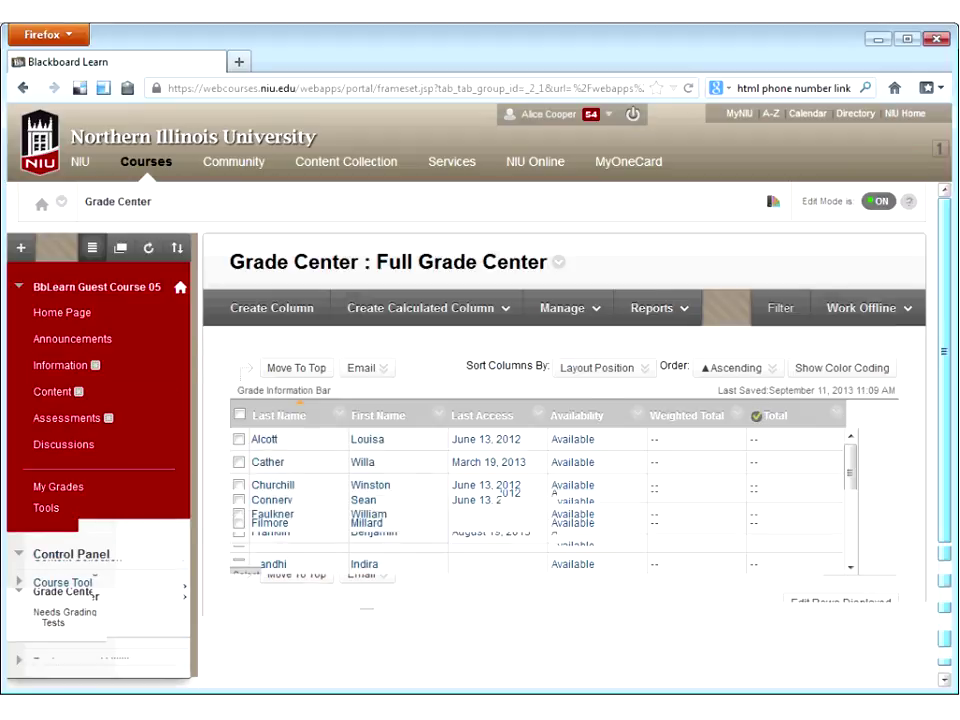
scroll(565, 450, "down", 5)
scroll(565, 440, "up", 4)
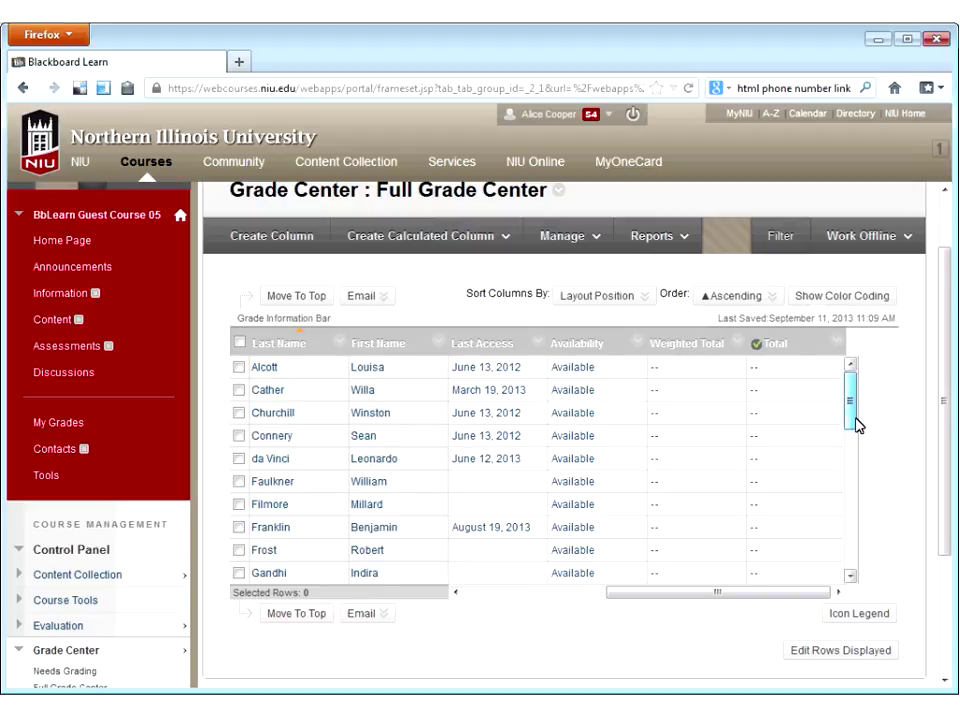
scroll(857, 424, "down", 1)
scroll(857, 424, "down", 1)
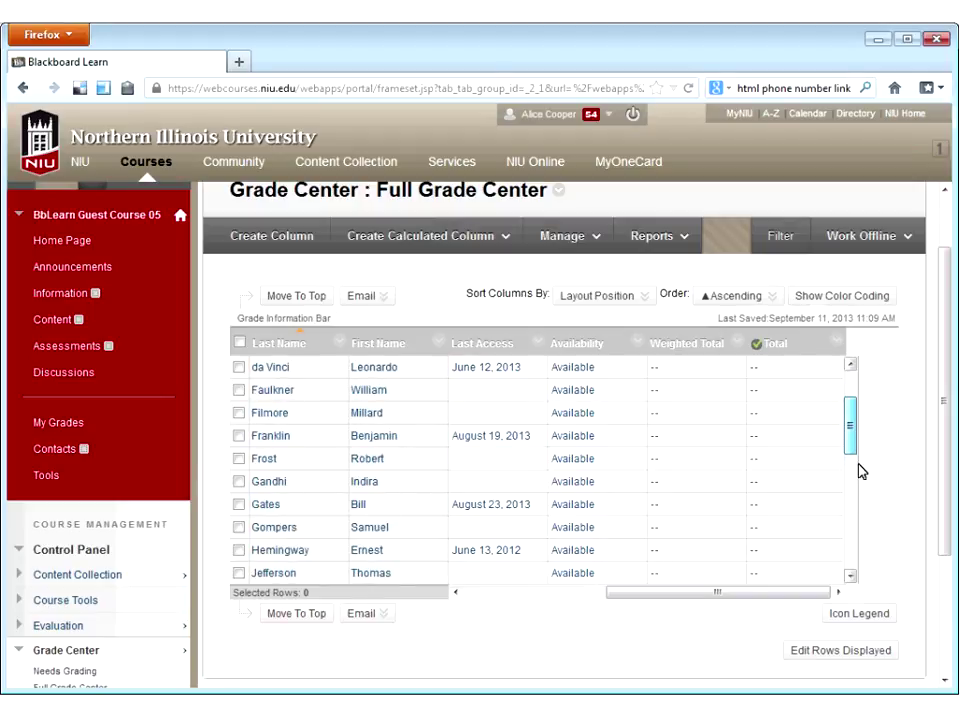
left_click_drag(850, 428, 857, 395)
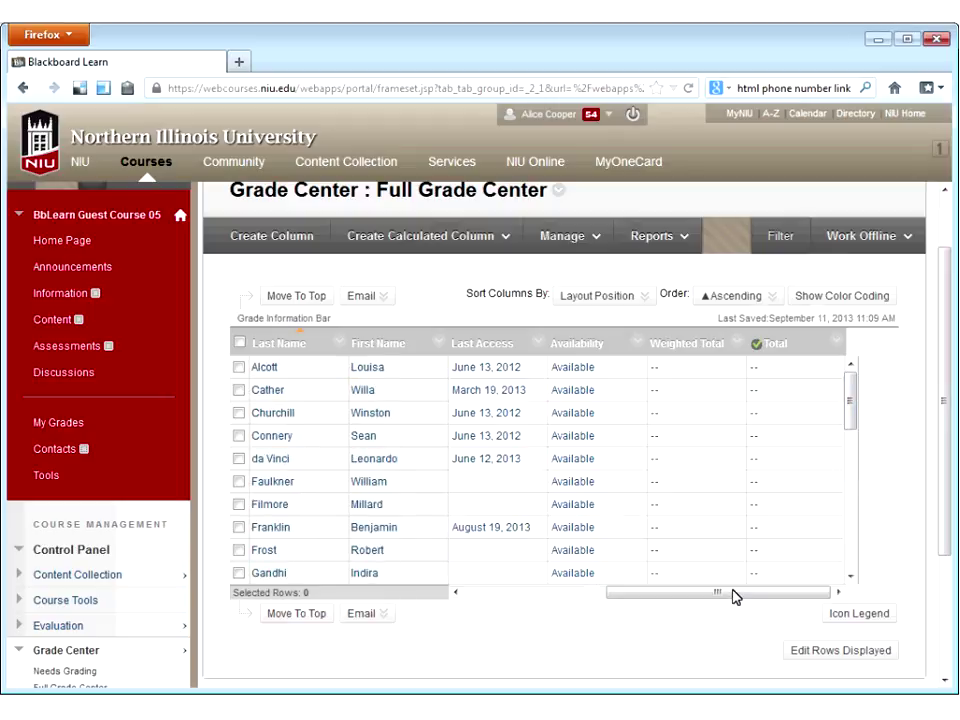
left_click_drag(729, 597, 572, 614)
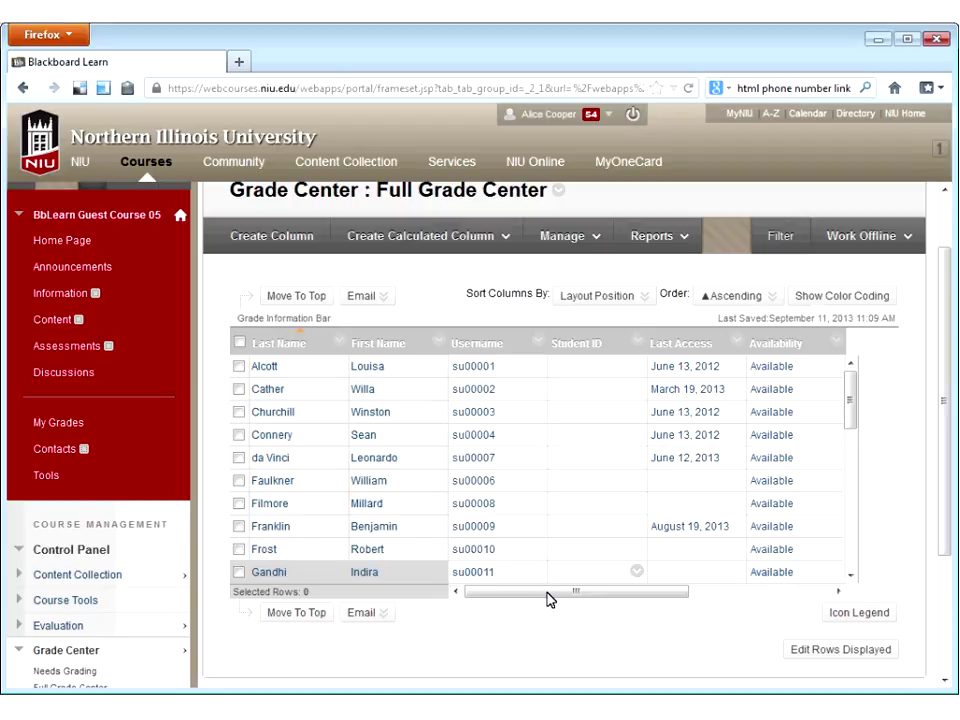
left_click(692, 593)
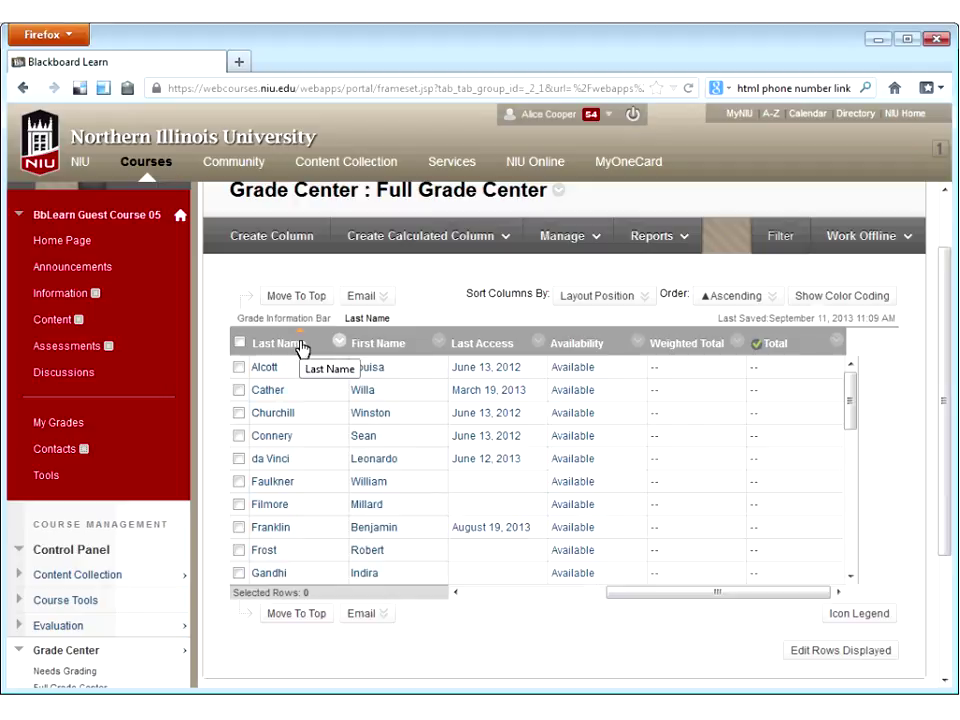
- Sort the students by first name in ascending and descending order, and return to sorting by last name
left_click(381, 348)
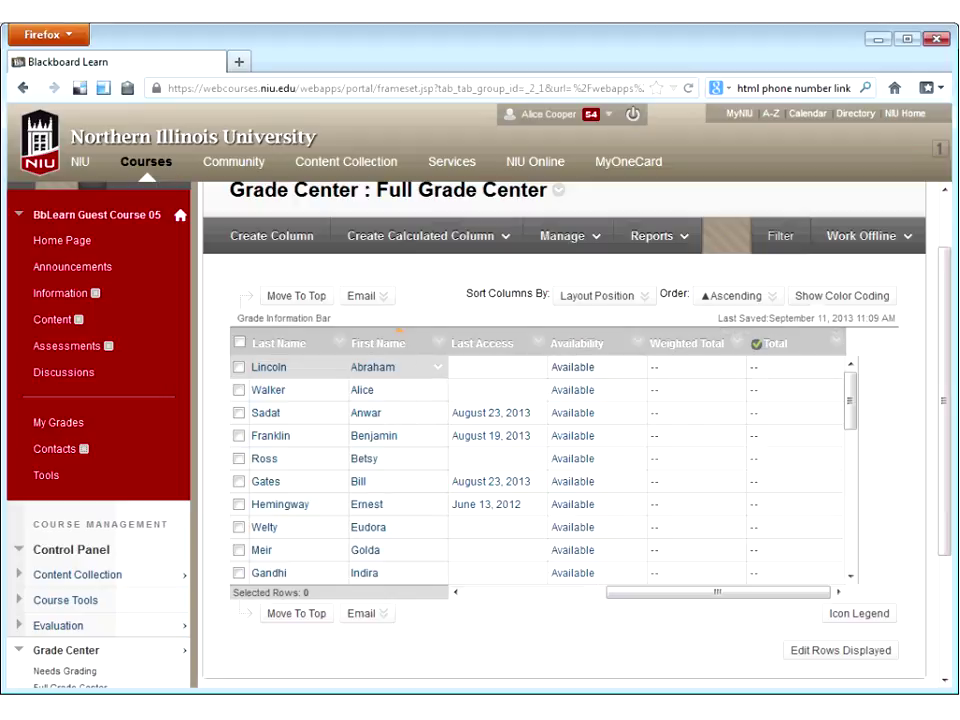
left_click(393, 344)
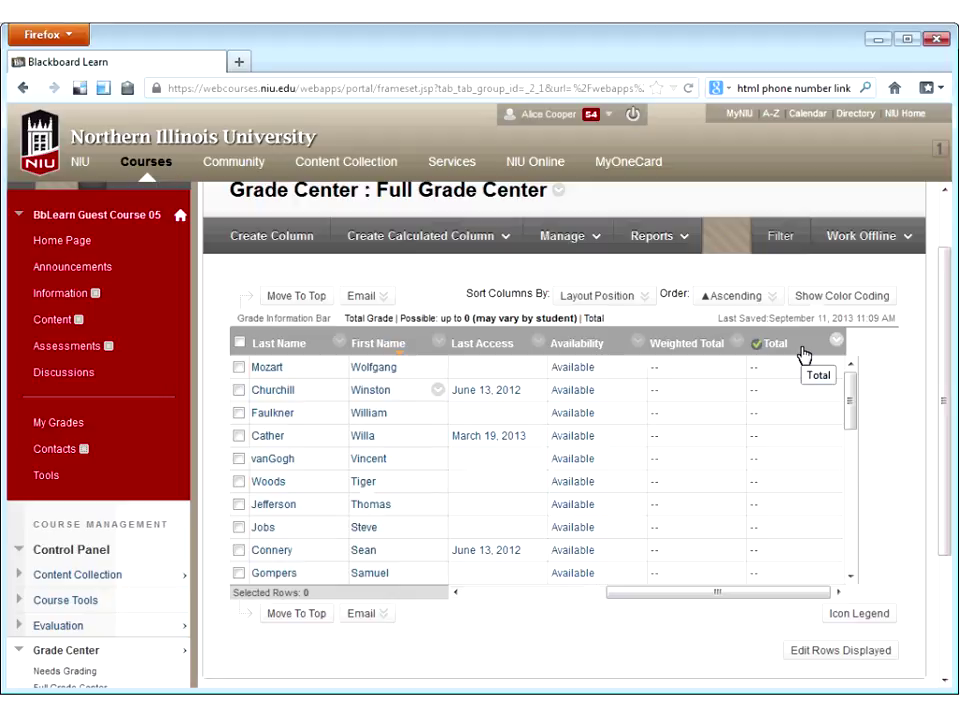
left_click(279, 345)
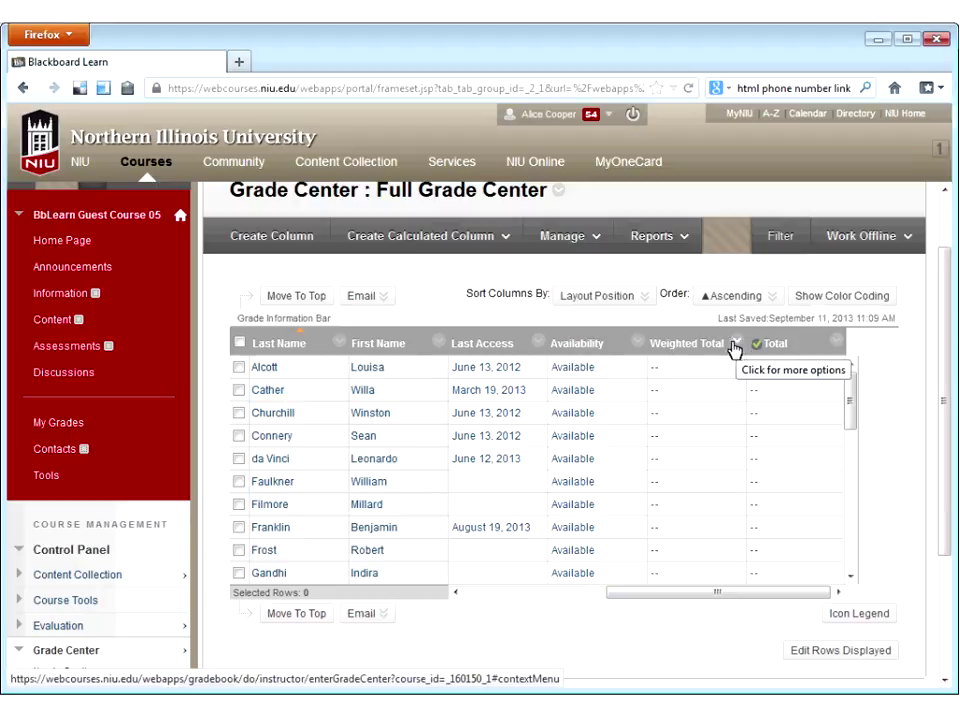
- View the options available for the Weighted Total column and return to the first grid columns
left_click(736, 342)
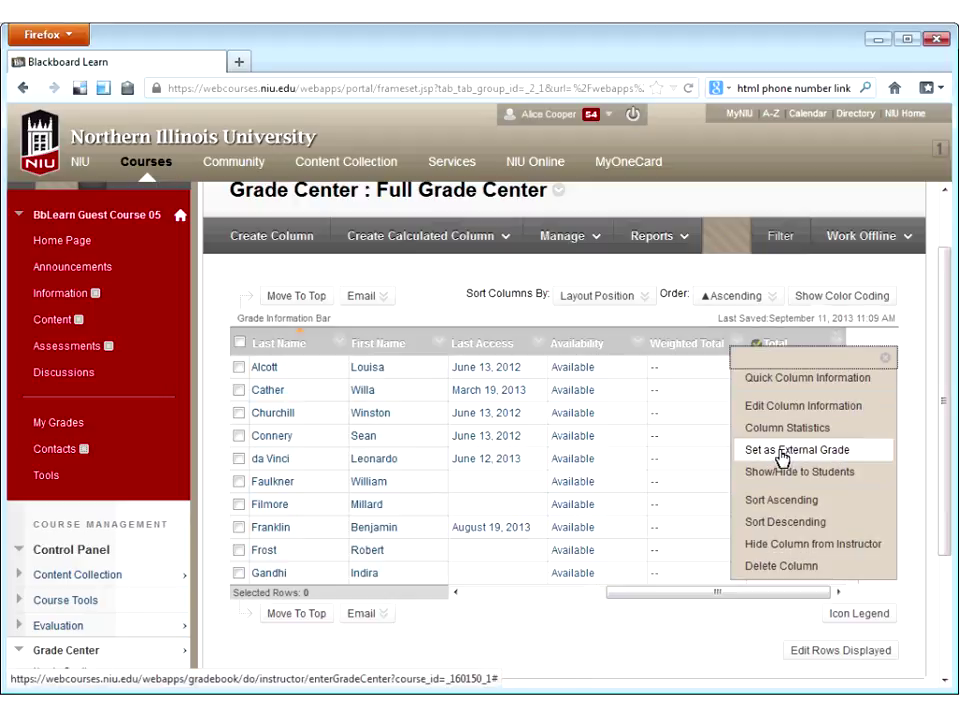
left_click(761, 360)
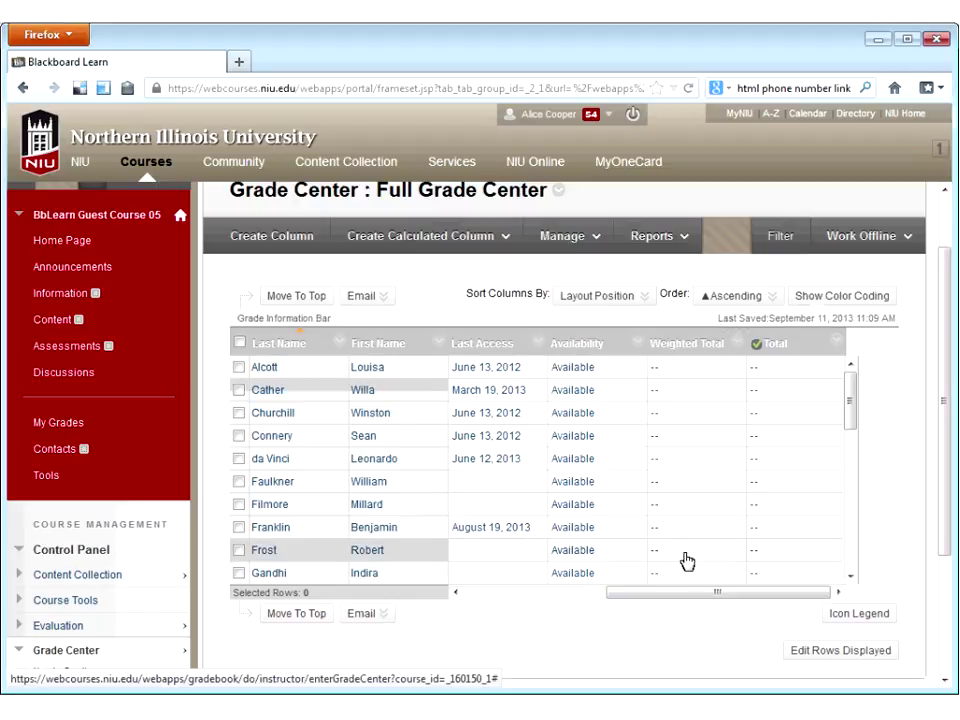
left_click_drag(679, 600, 520, 600)
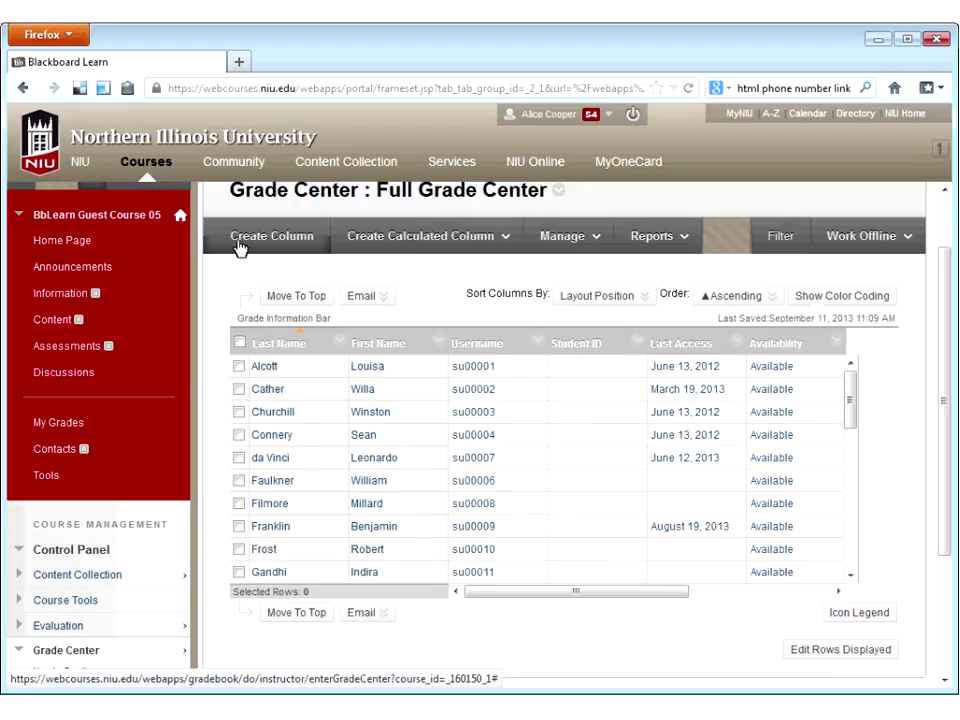
- Review the Grade Center's column creation commands, including the calculated column types, and the Work Offline options
left_click(562, 236)
left_click(868, 246)
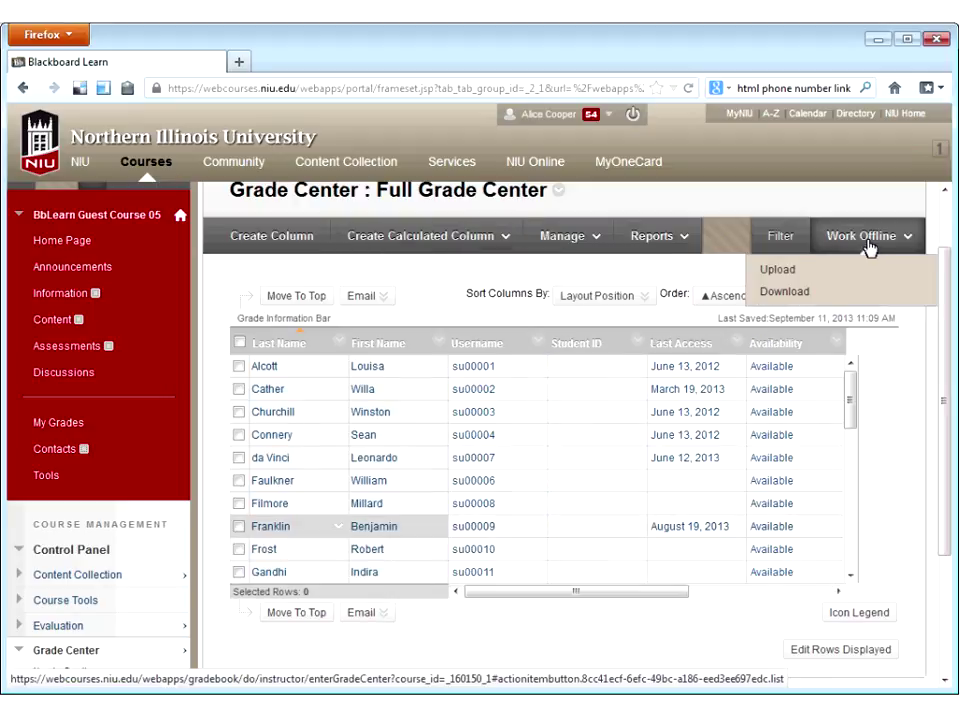
left_click(727, 243)
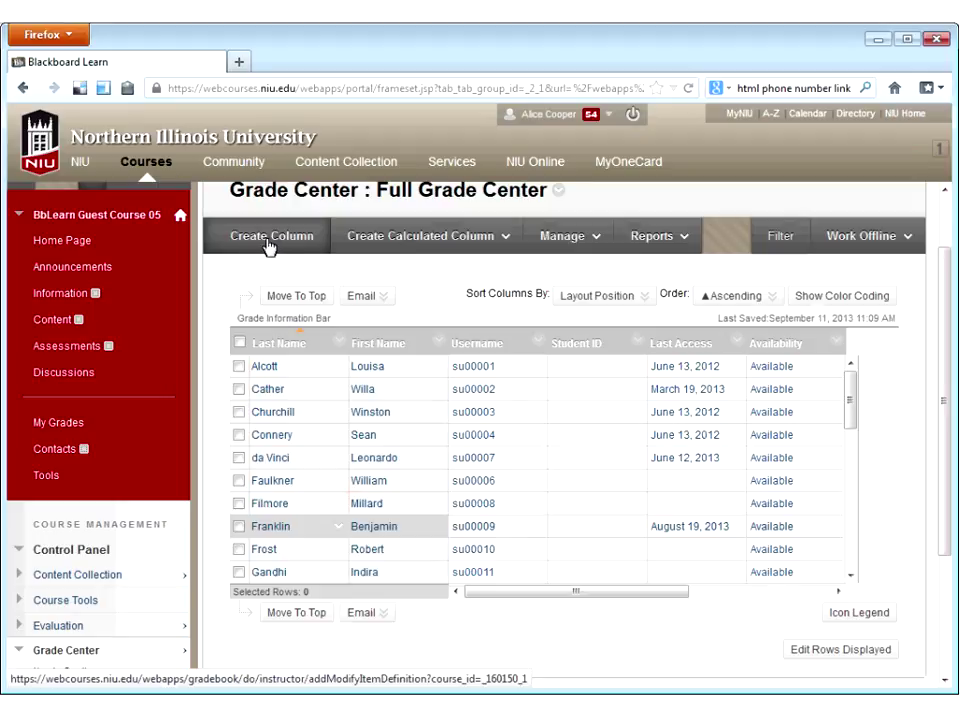
left_click(355, 236)
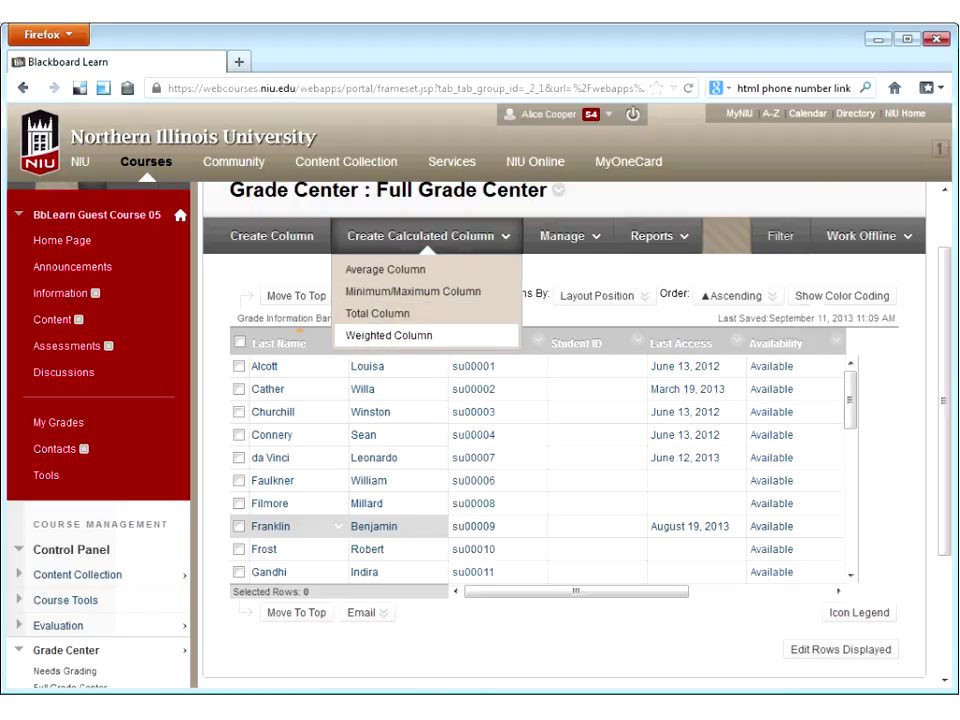
left_click(227, 273)
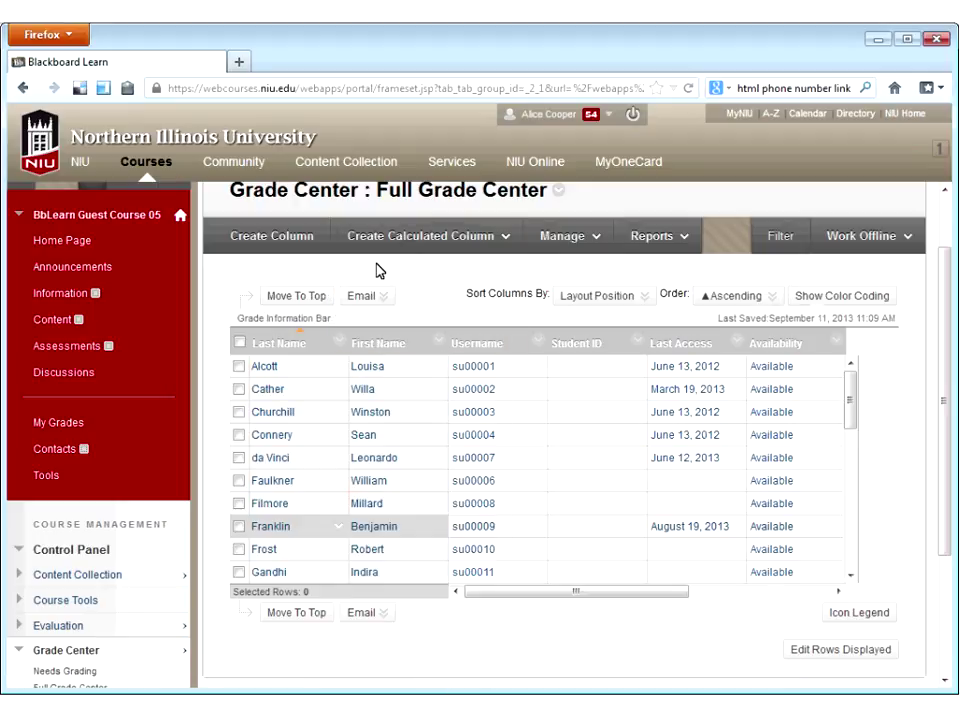
left_click(700, 236)
left_click(862, 236)
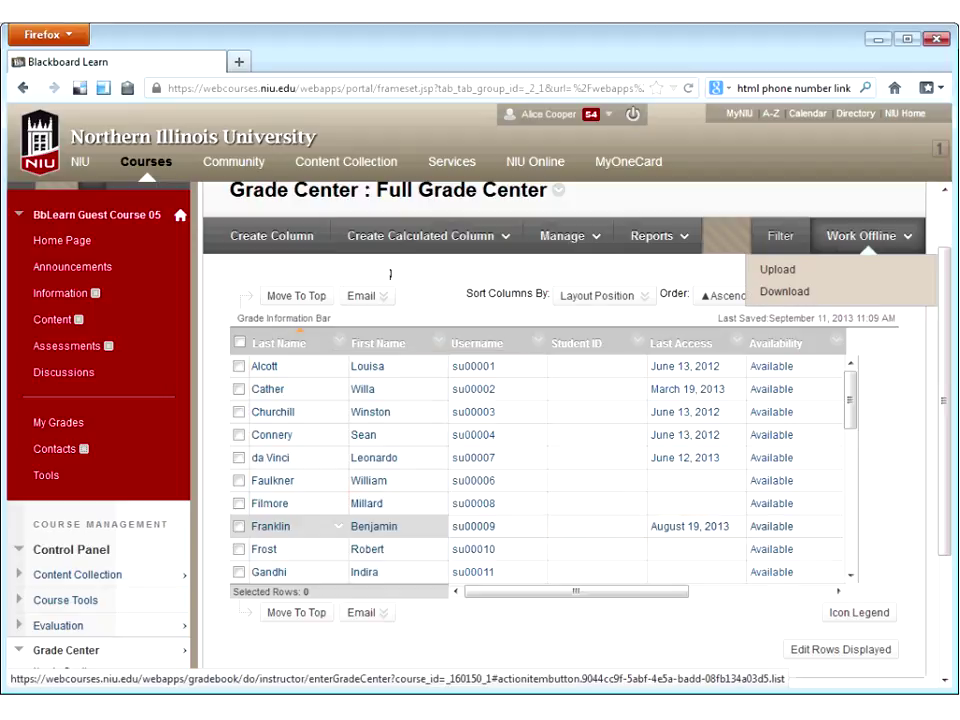
left_click(228, 277)
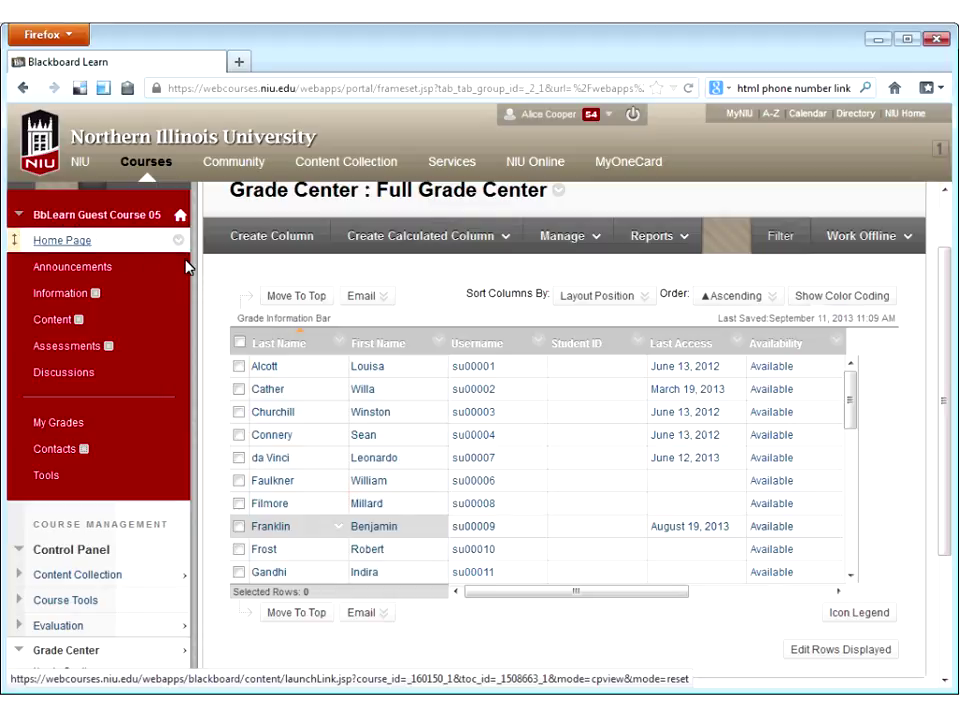
- Collapse the course menu to widen the grade grid and hide the Student ID column from the instructor view
mouse_move(197, 295)
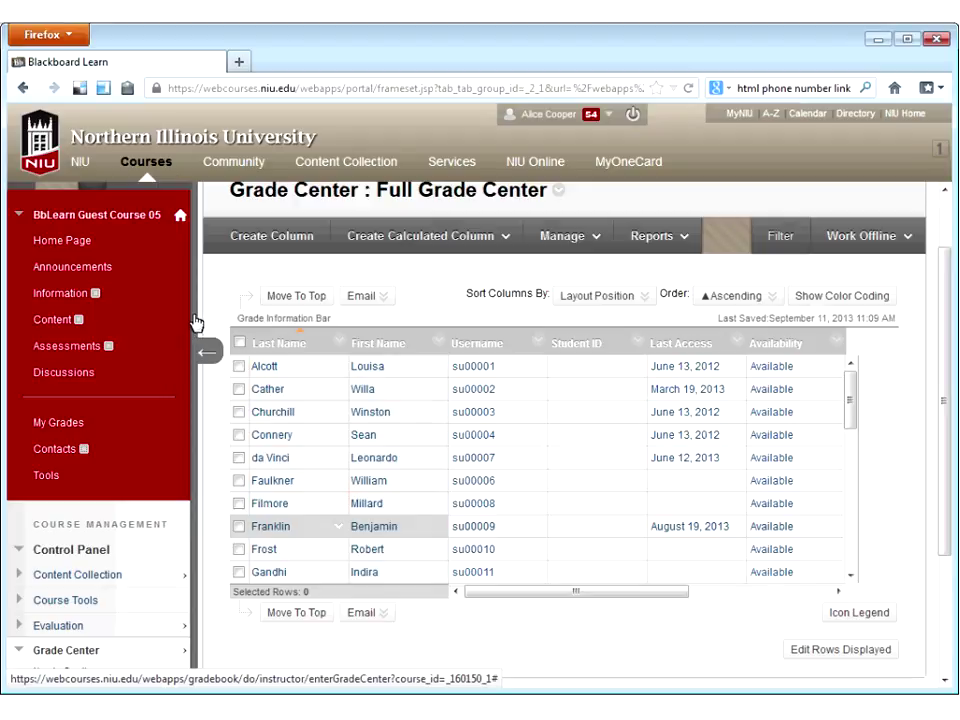
left_click(199, 338)
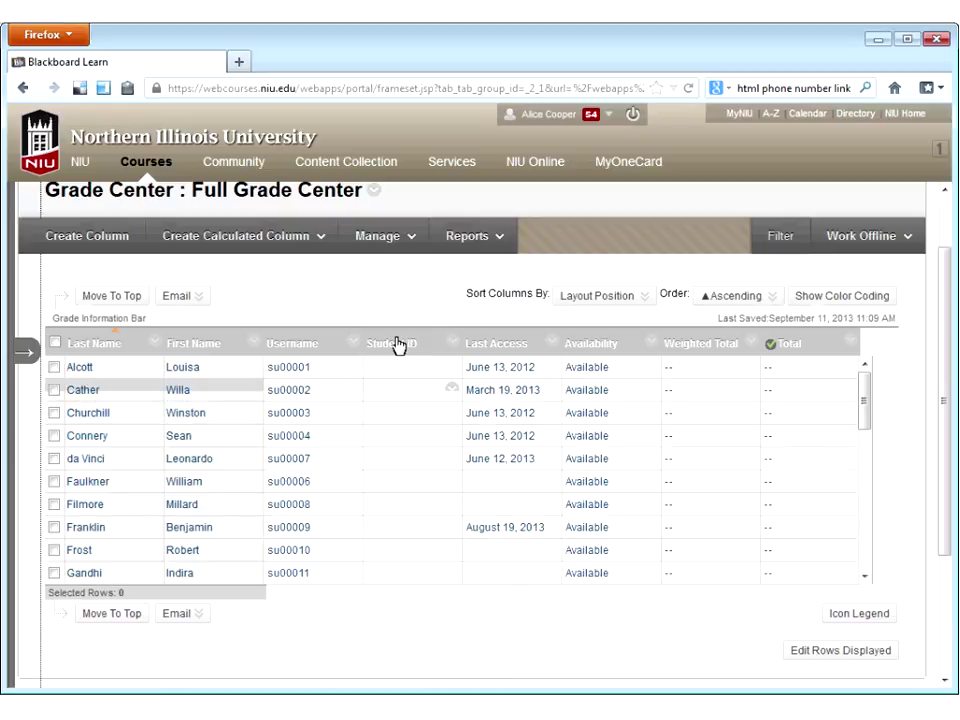
left_click(451, 347)
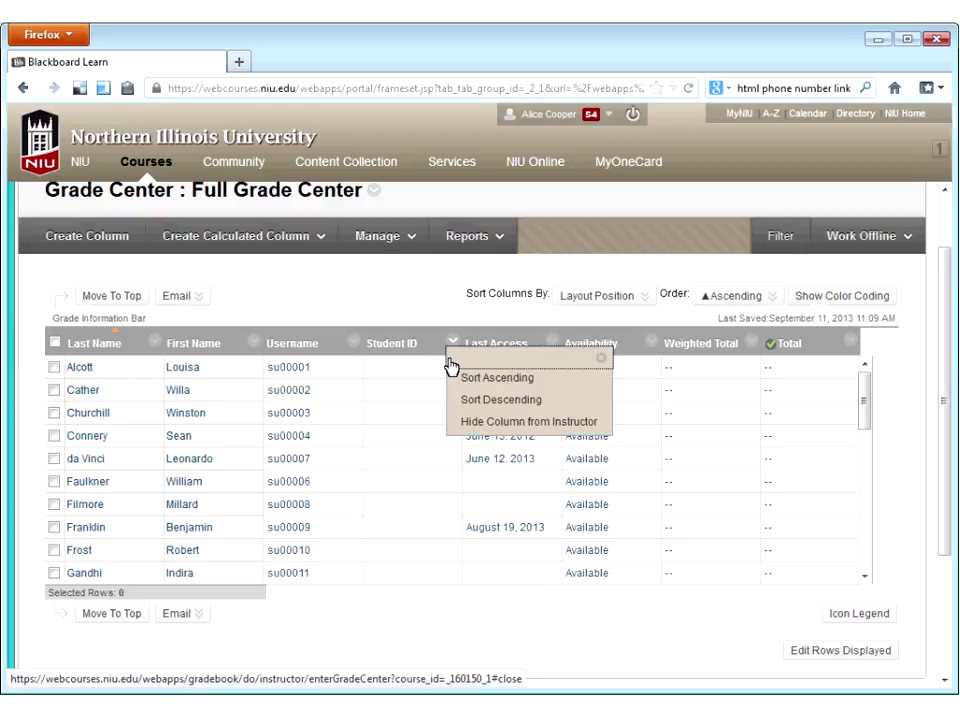
left_click(545, 424)
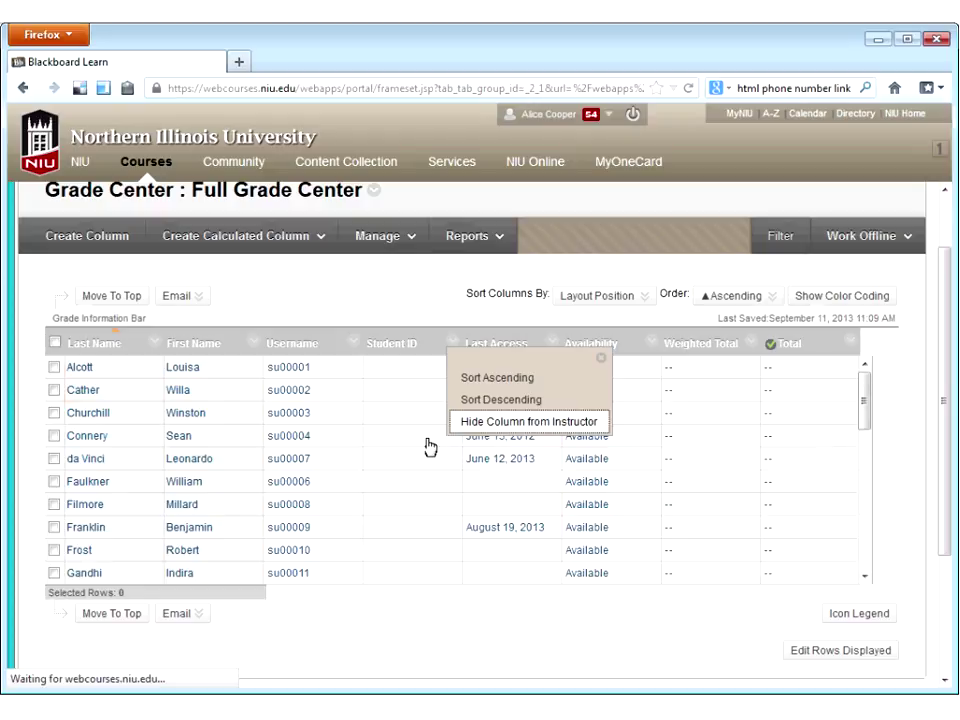
- Hide the Availability column from the instructor view of the Grade Center
scroll(450, 380, "down", 3)
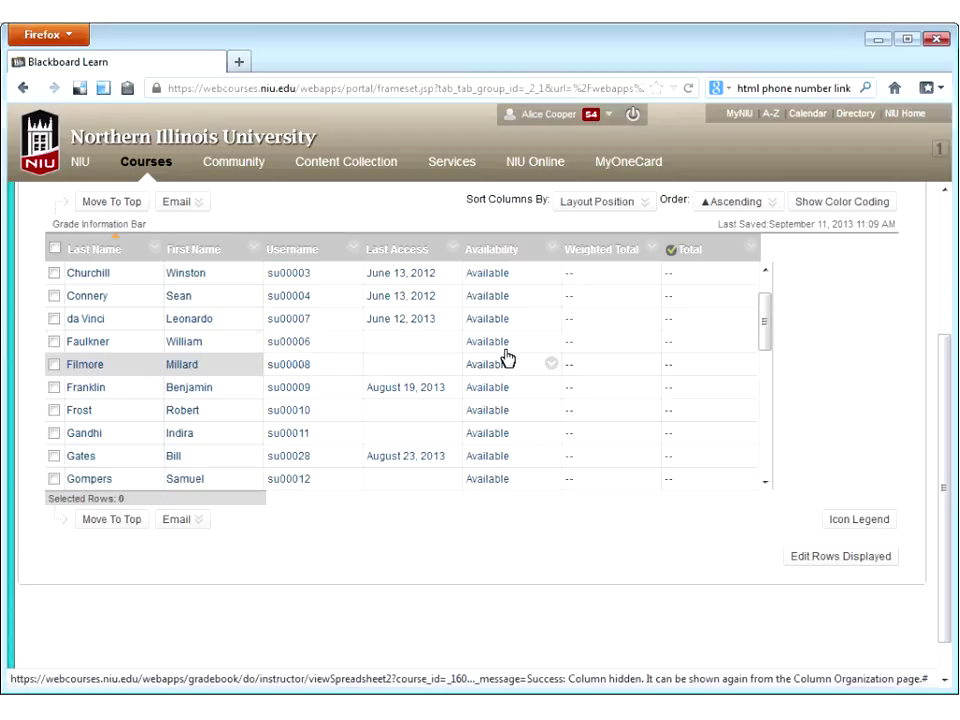
scroll(530, 356, "up", 2)
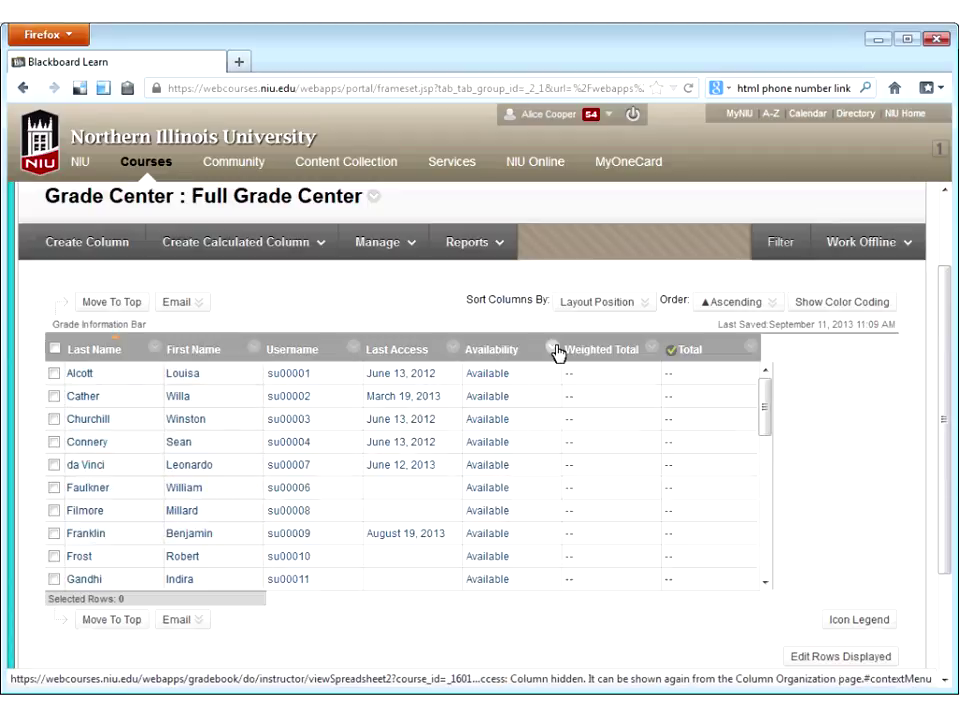
left_click(557, 352)
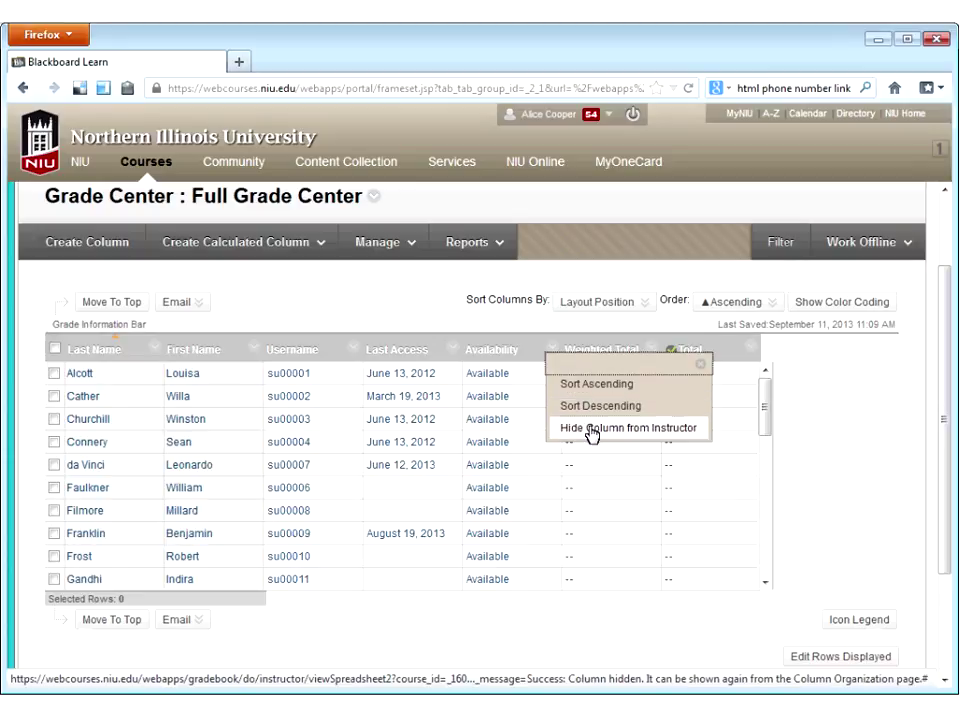
left_click(593, 430)
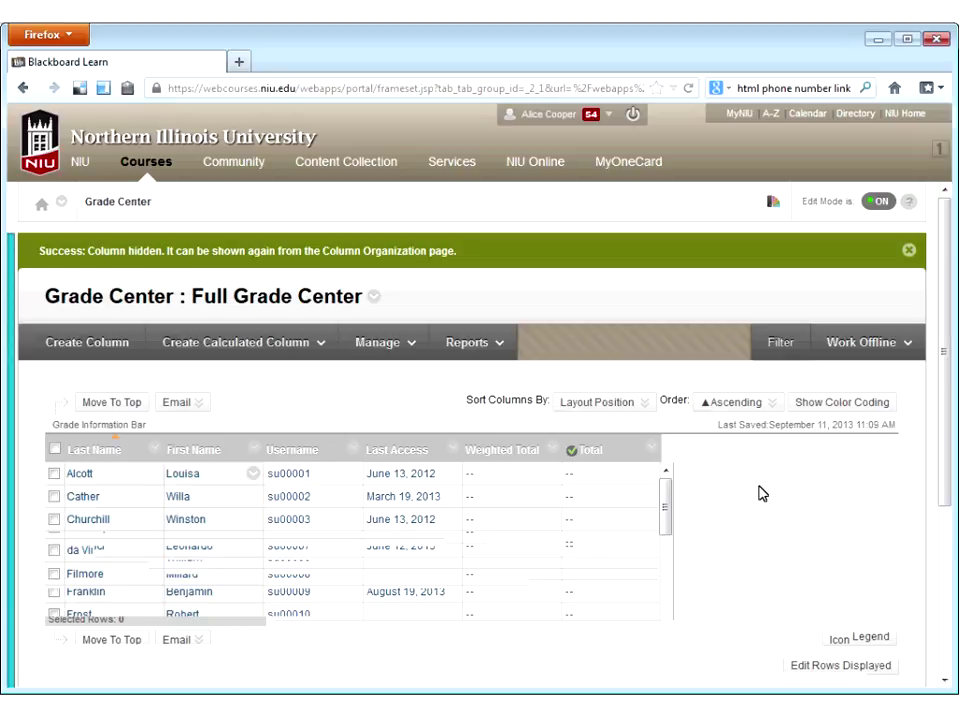
scroll(762, 493, "down", 2)
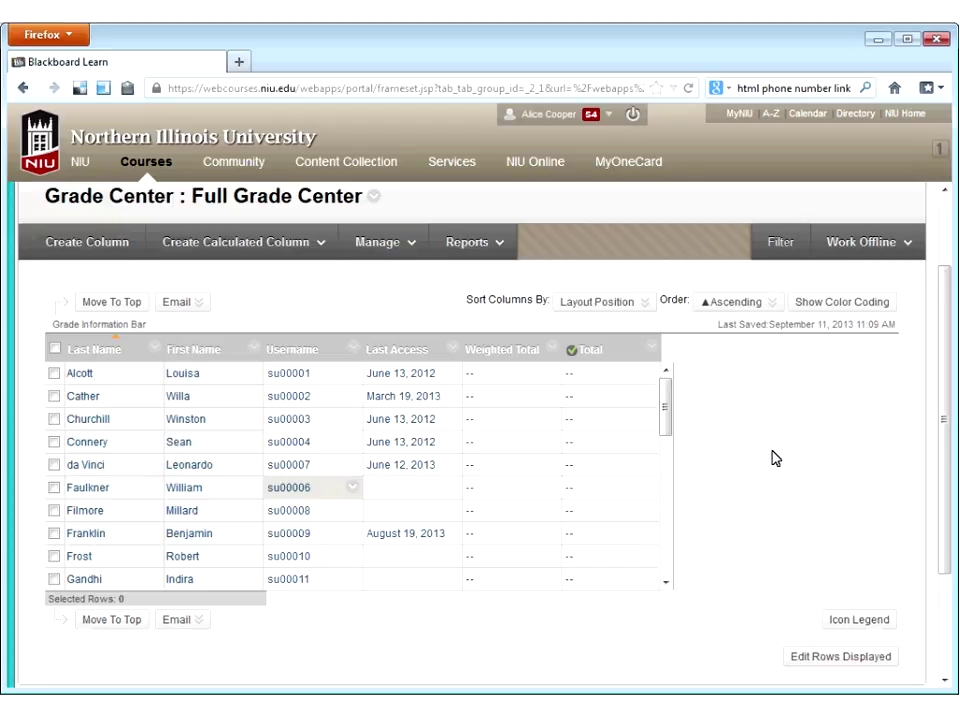
- Start a new grade column named "Reflection Assignment 1" with the Grade Center name "RA1"
left_click(84, 264)
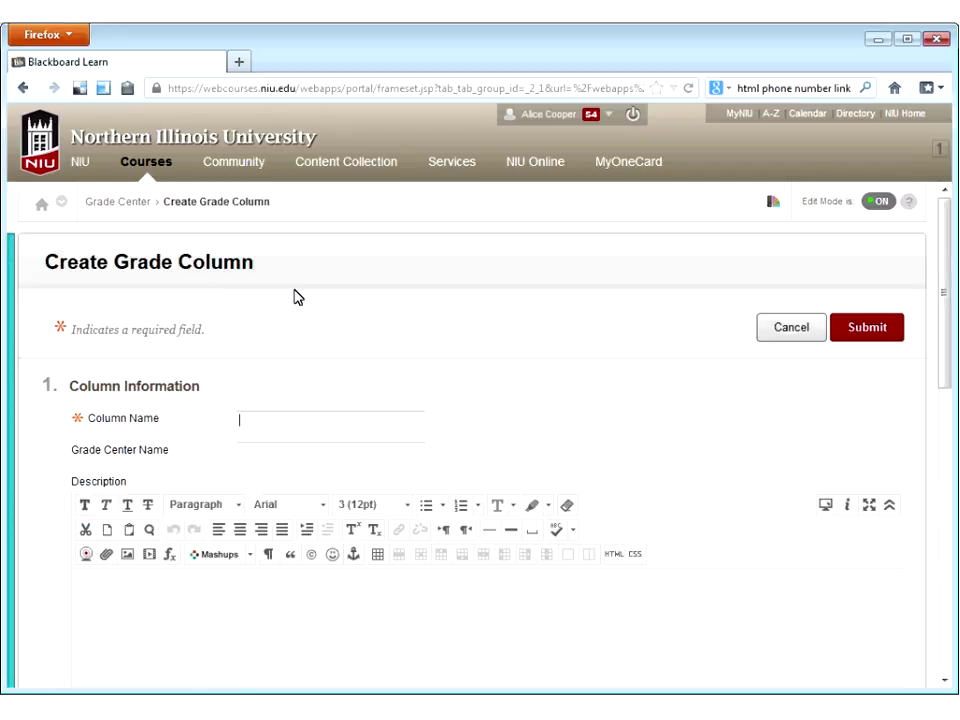
scroll(293, 300, "down", 2)
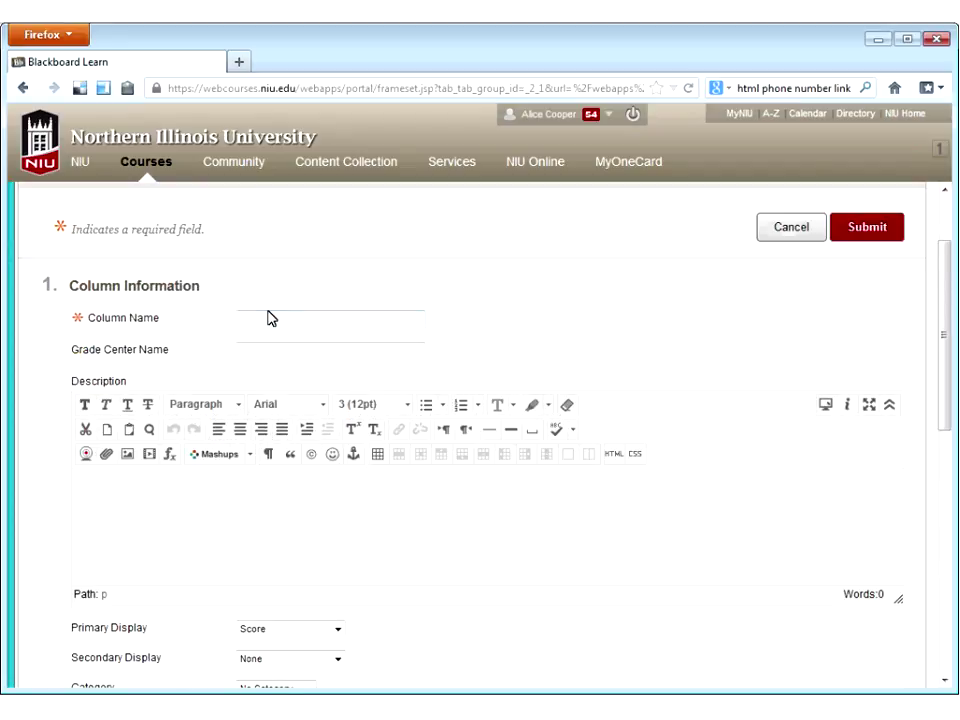
type("Reflection Assignment 1")
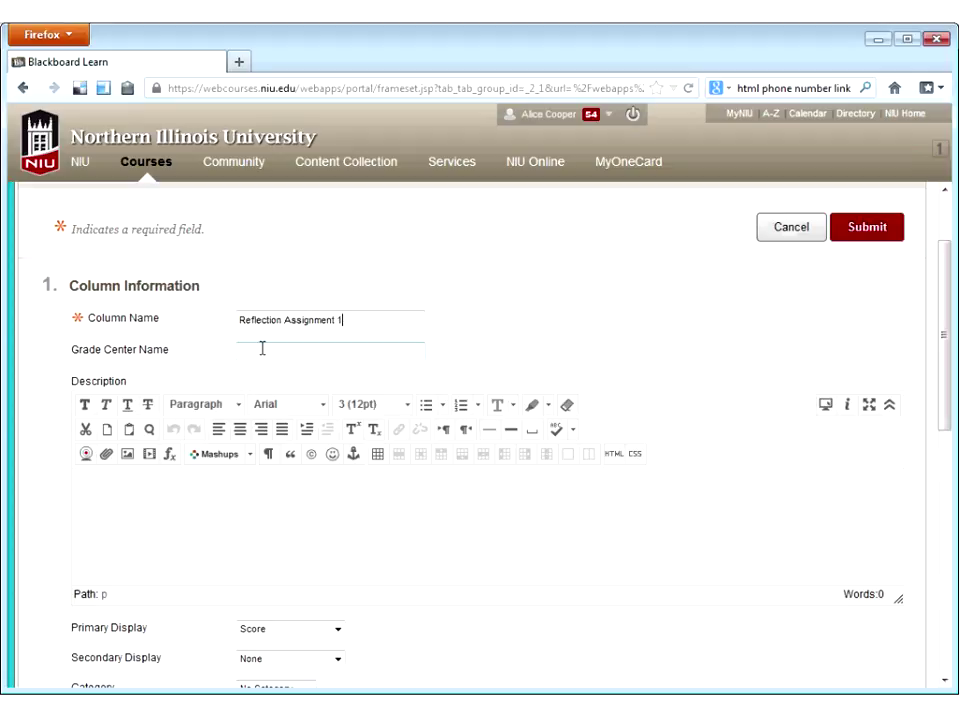
left_click(262, 348)
type("RA1")
- Enter "Submit your reflection assignment in class." as the column's description
scroll(508, 314, "down", 3)
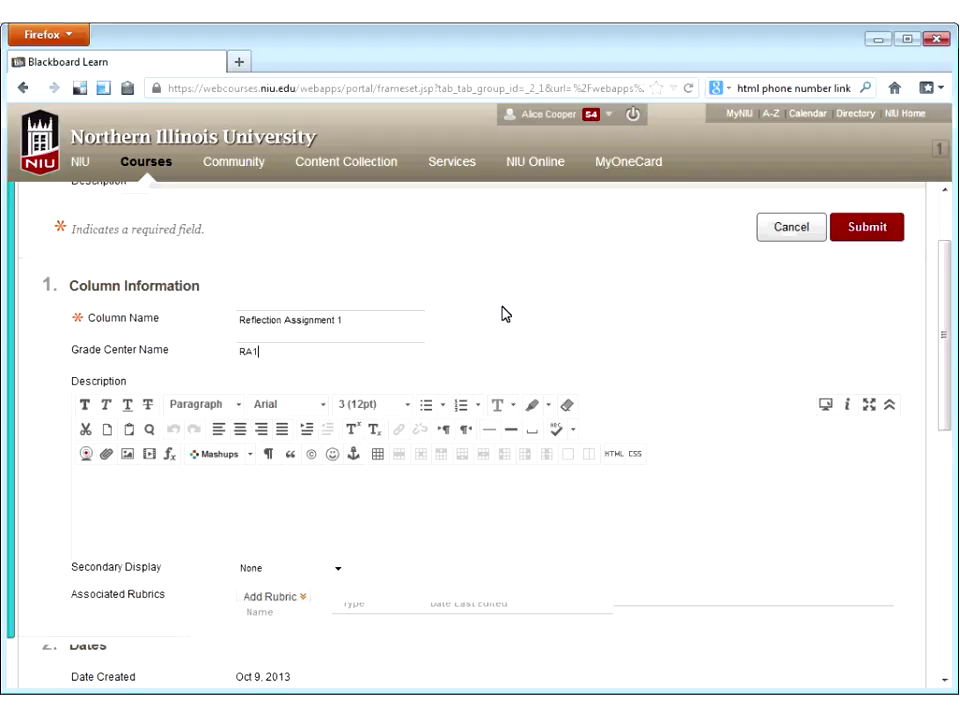
scroll(140, 290, "up", 2)
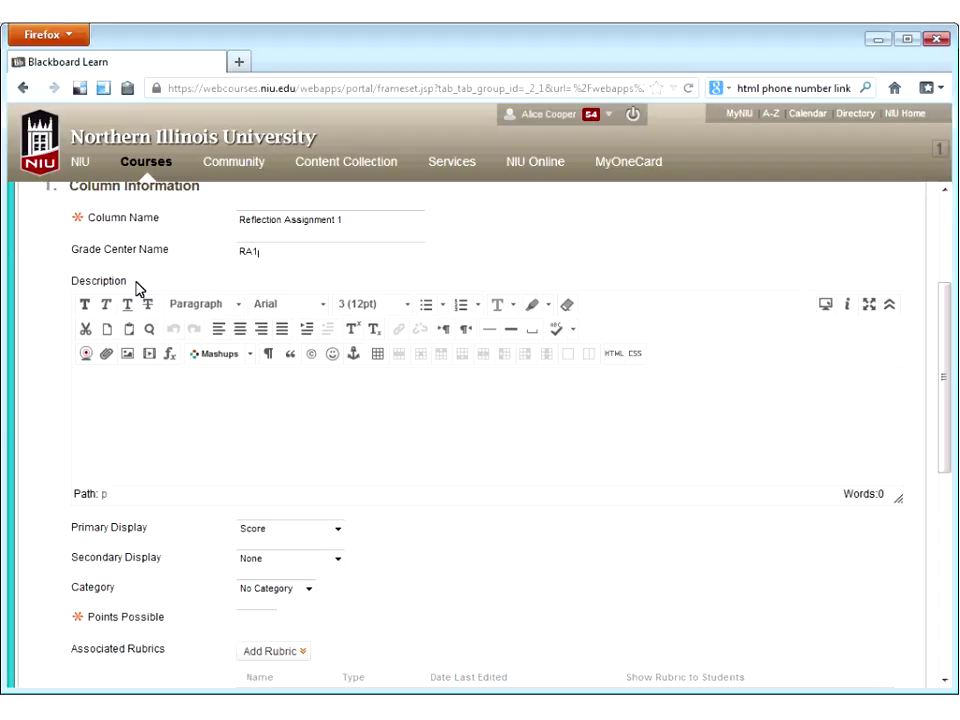
left_click(125, 396)
type("Submit your ")
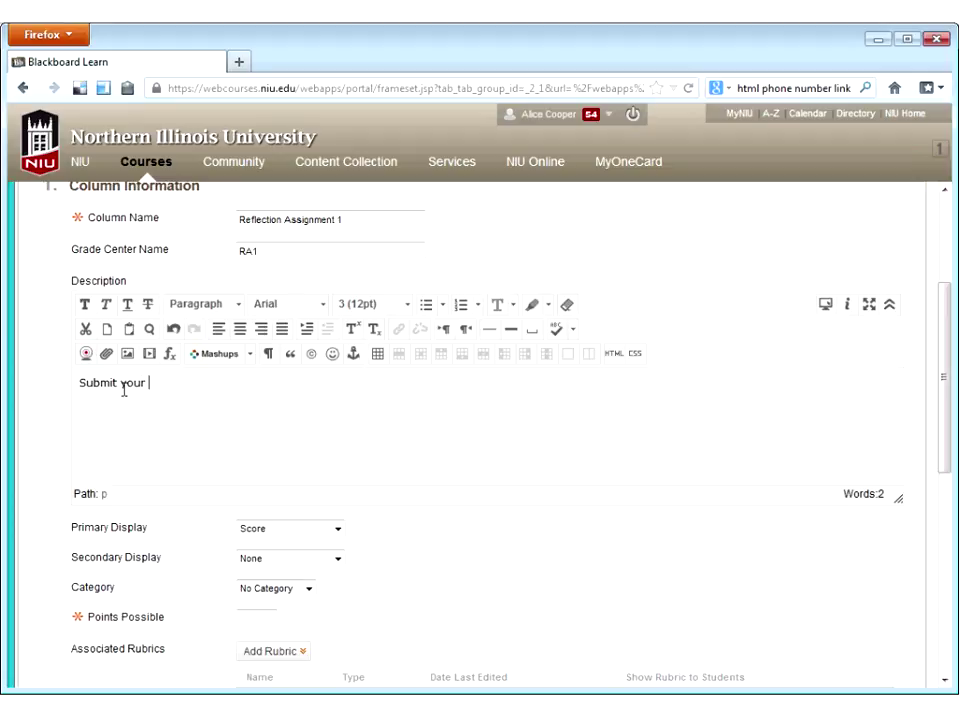
type("reflection assignment in class.")
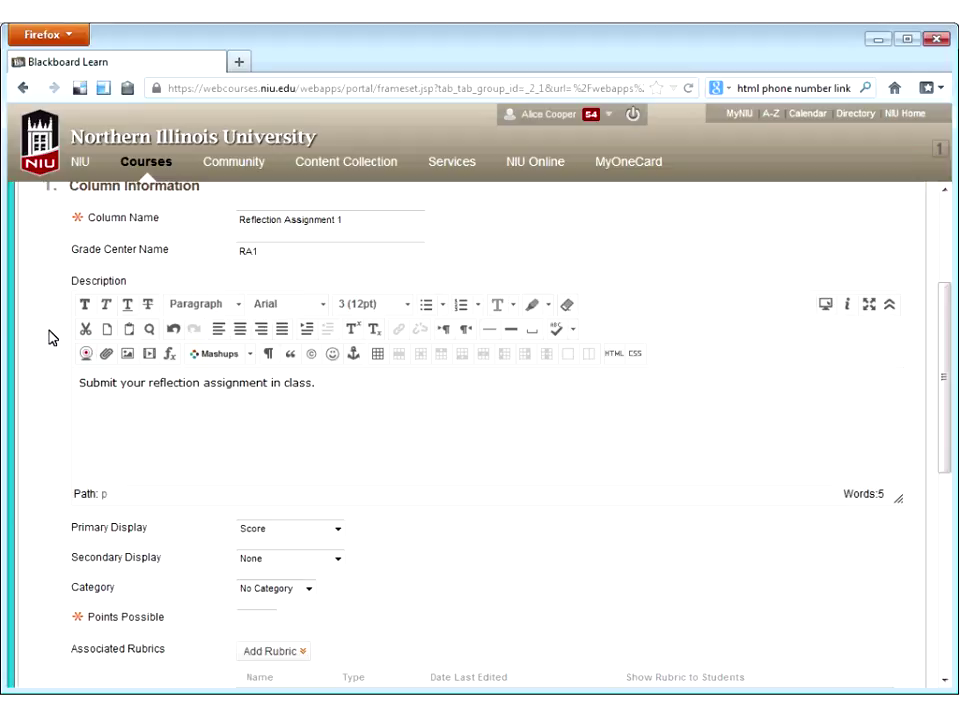
- Review the primary display choices, keeping Score, and set the column's secondary display to Percentage
scroll(48, 337, "down", 2)
scroll(48, 337, "down", 4)
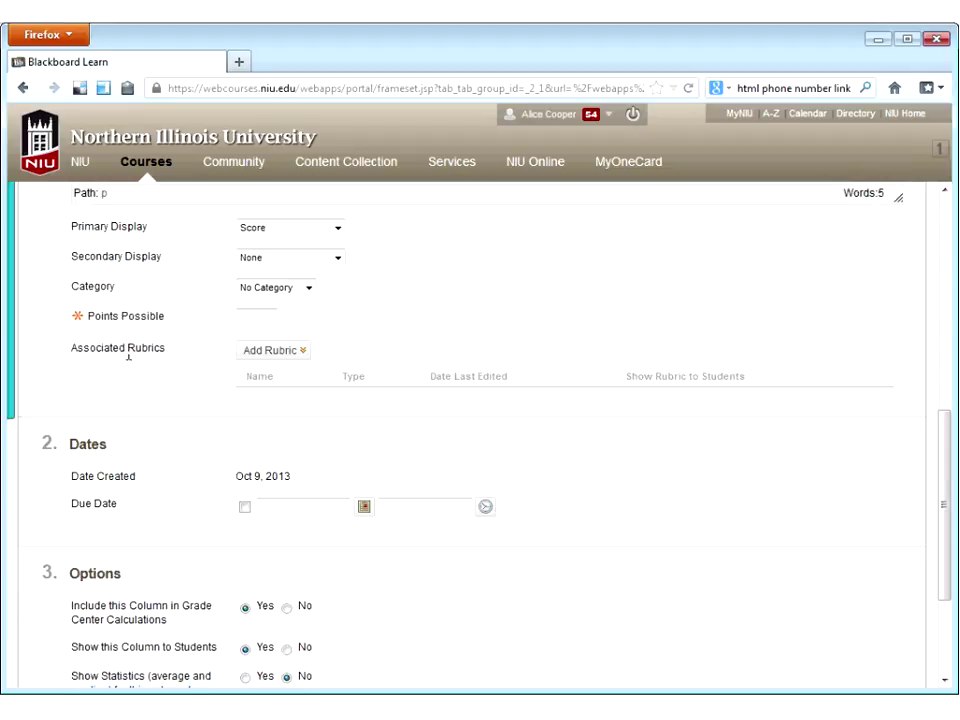
left_click(338, 230)
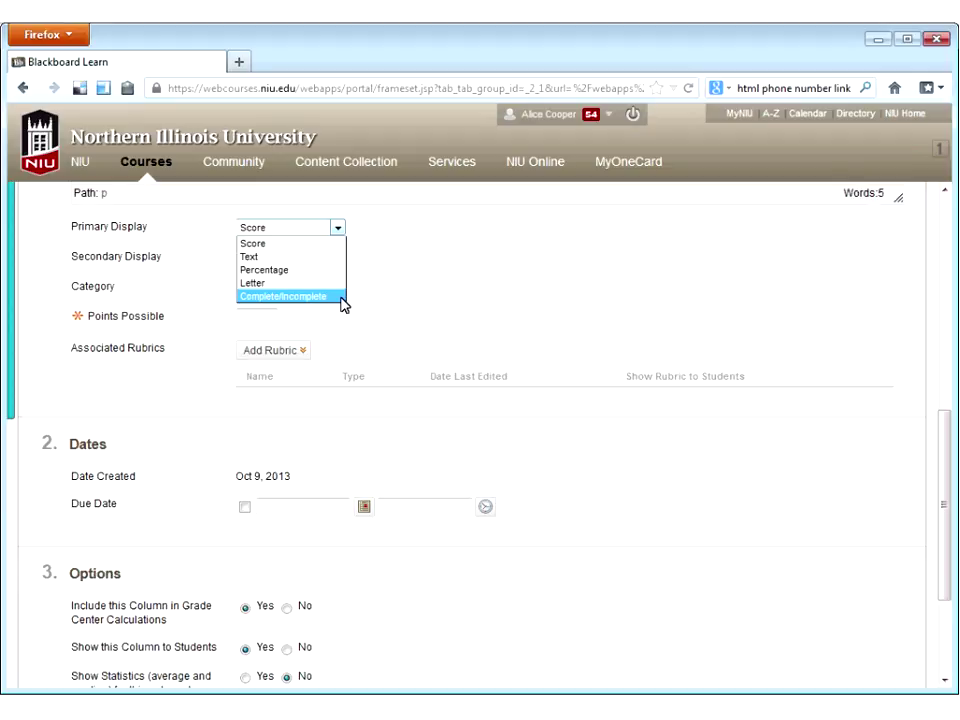
key("Escape")
left_click(251, 262)
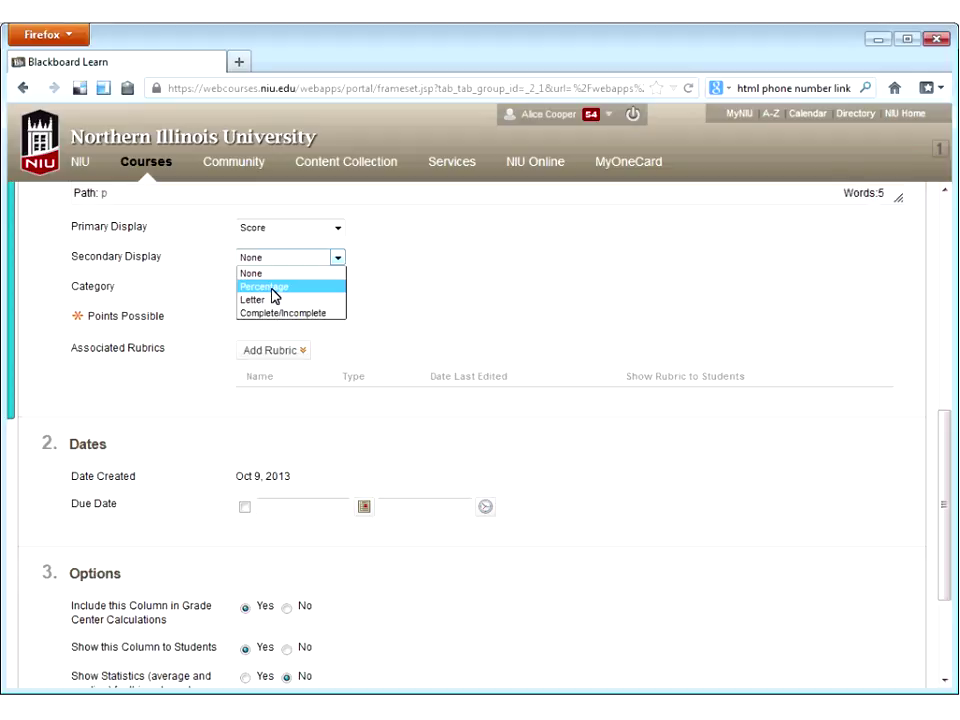
left_click(271, 288)
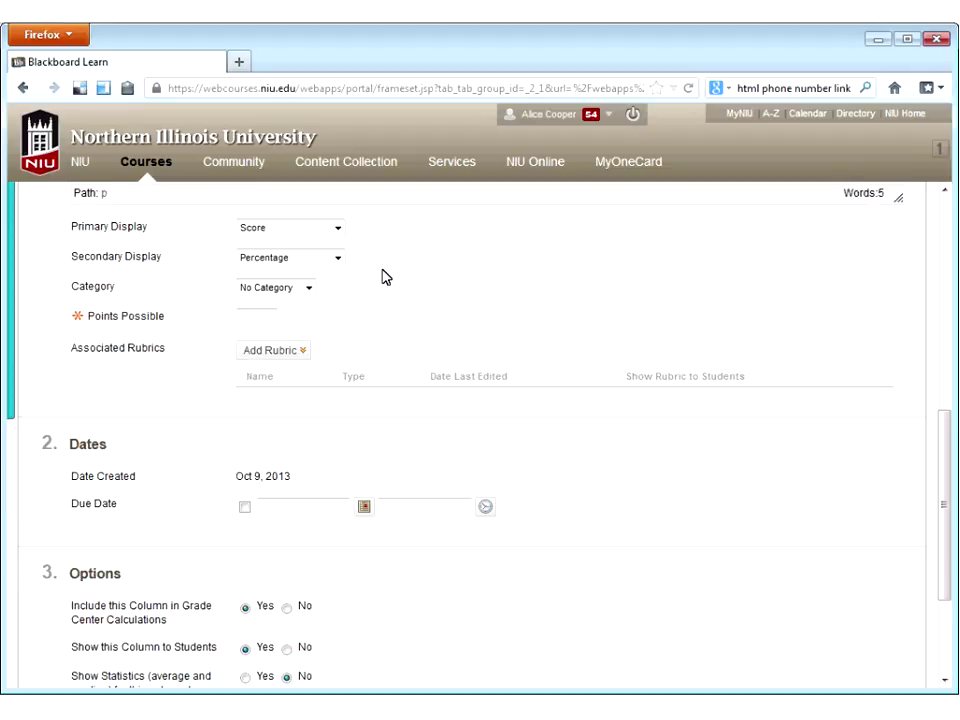
- Assign the column to the Assignment category and set its points possible to 25
left_click(308, 292)
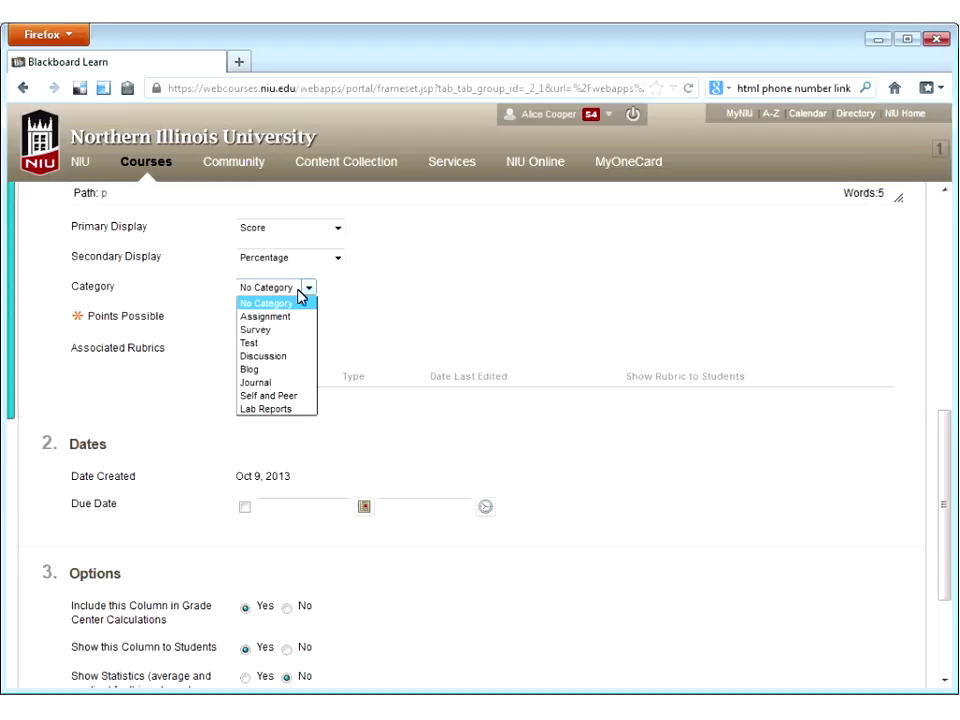
left_click(254, 318)
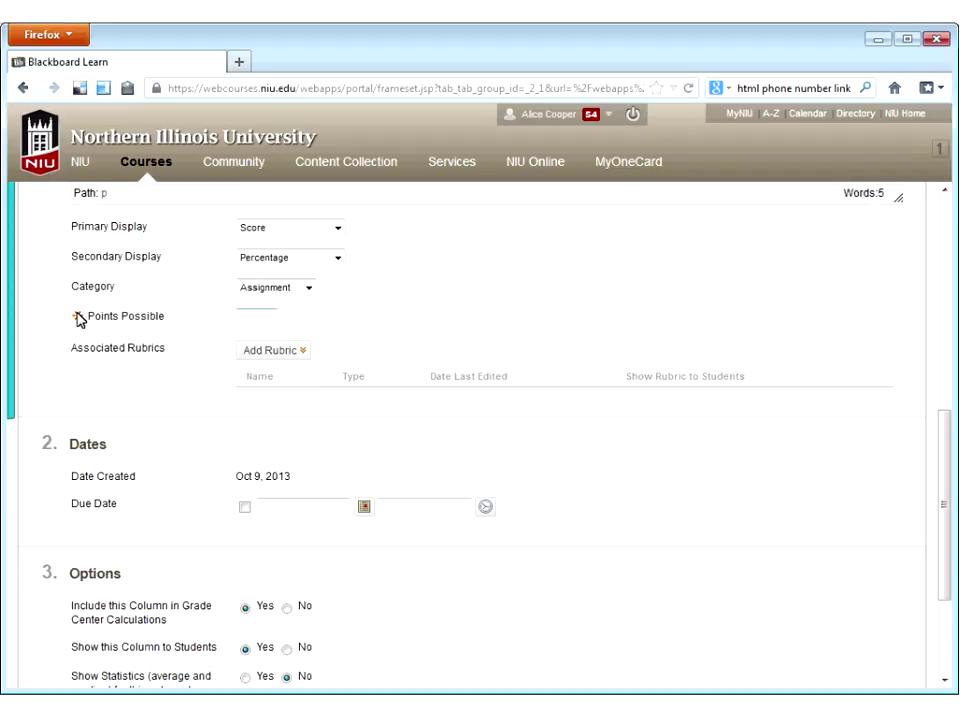
key("Tab")
left_click(249, 312)
type("25")
- View the options for associating a rubric with the column without adding one
scroll(386, 332, "down", 2)
left_click(264, 251)
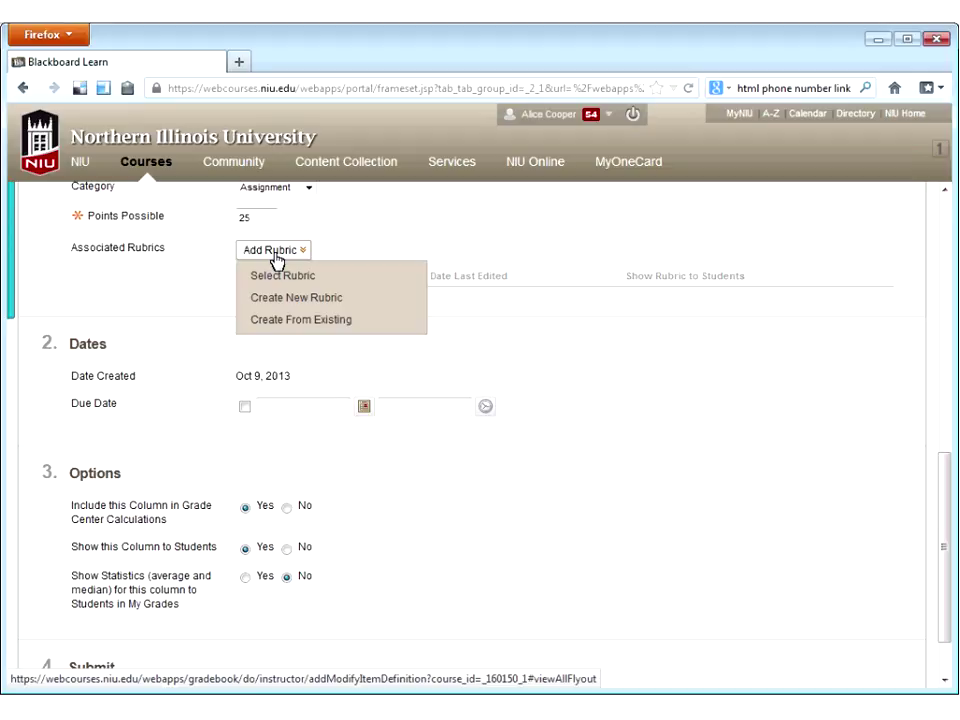
left_click(154, 321)
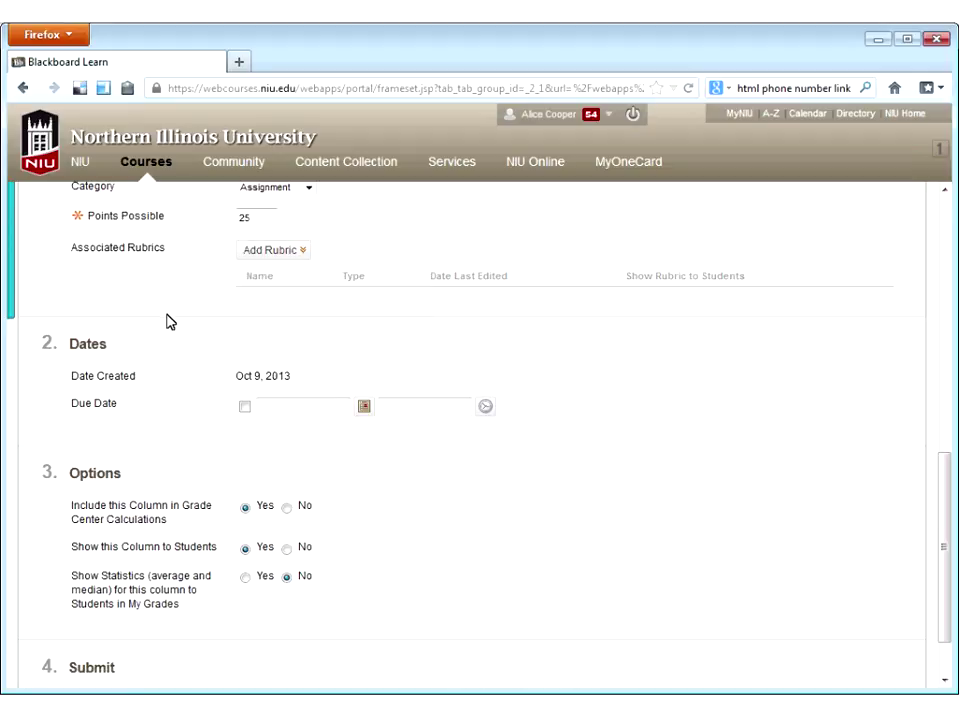
- Enable the due date for Reflection Assignment 1 and pick a date from the calendar
scroll(167, 320, "down", 2)
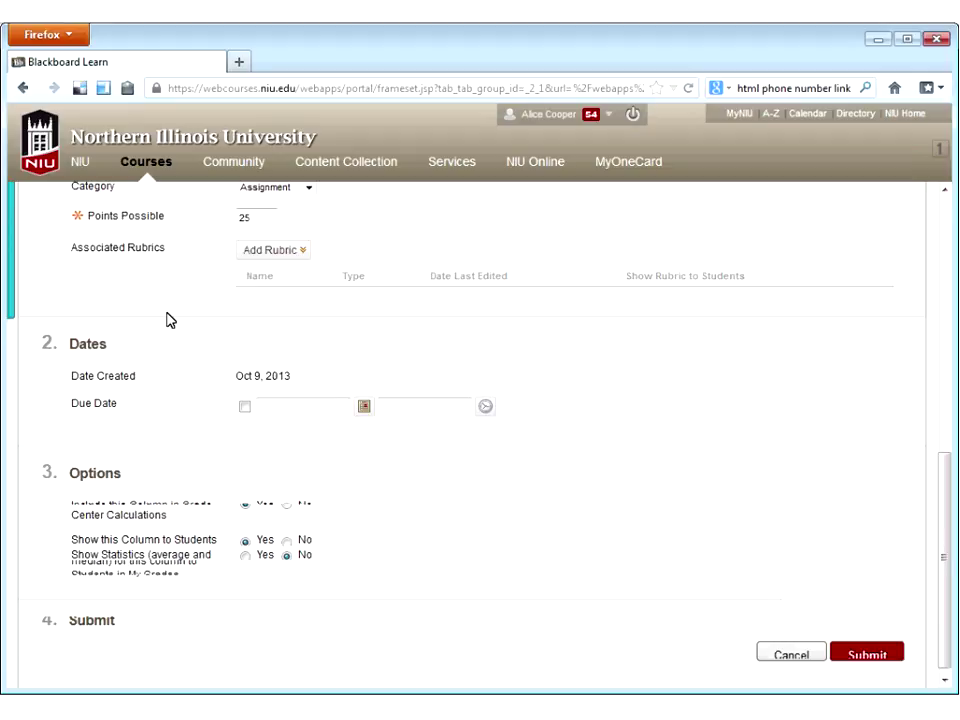
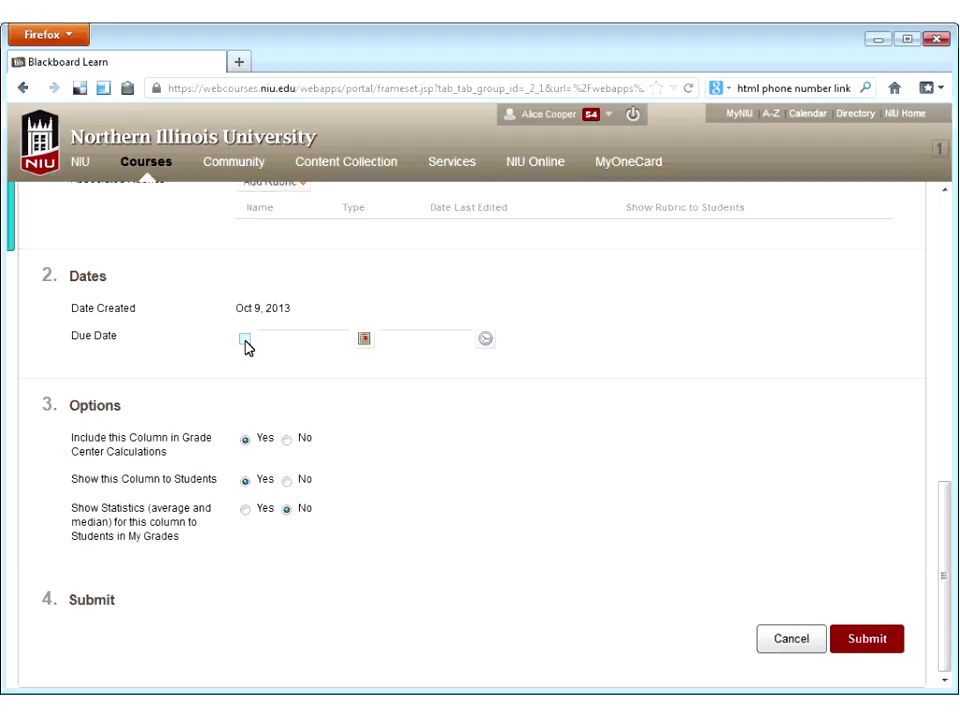
left_click(246, 344)
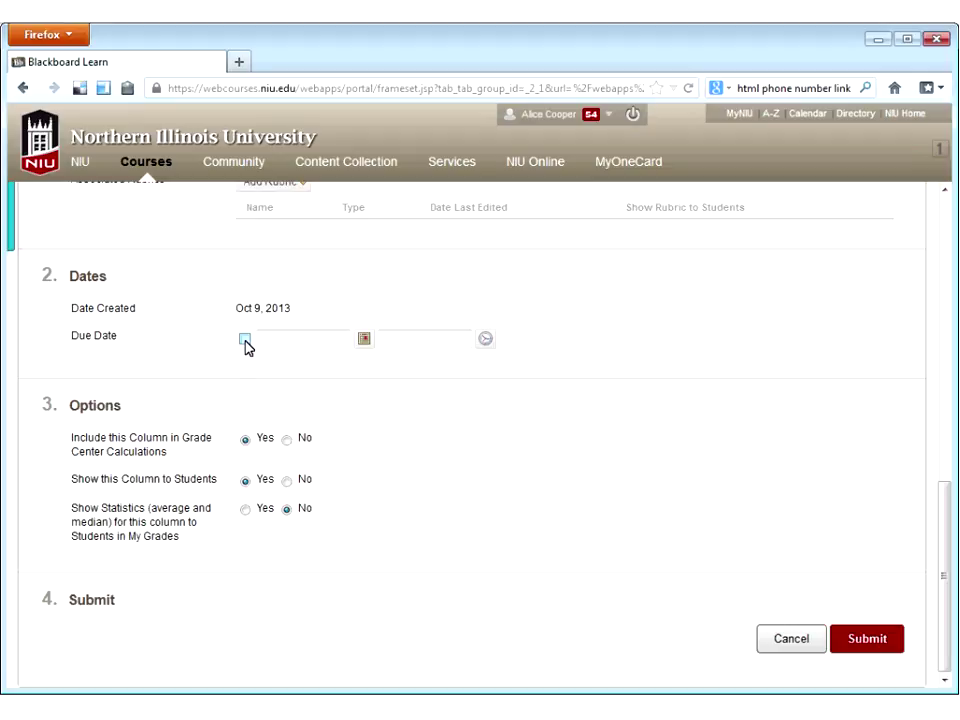
left_click(365, 342)
left_click(509, 414)
- Keep Reflection Assignment 1 shown to students and submit the new grade column
left_click(287, 481)
left_click(246, 482)
left_click(870, 645)
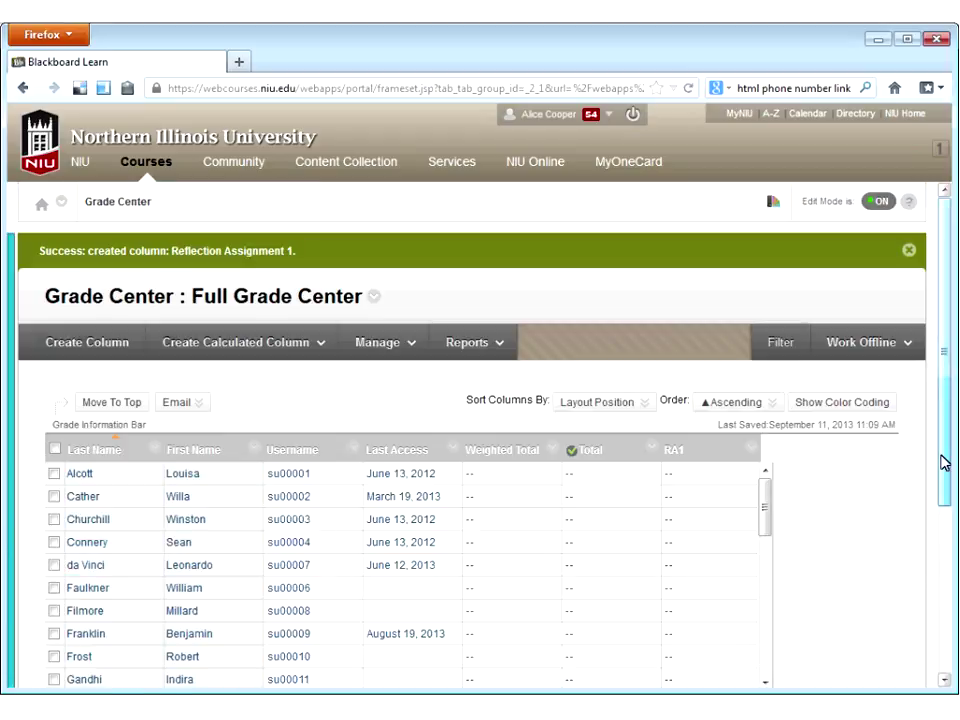
- View the grade options available for the first student's RA1 cell and dismiss them
scroll(945, 508, "down", 2)
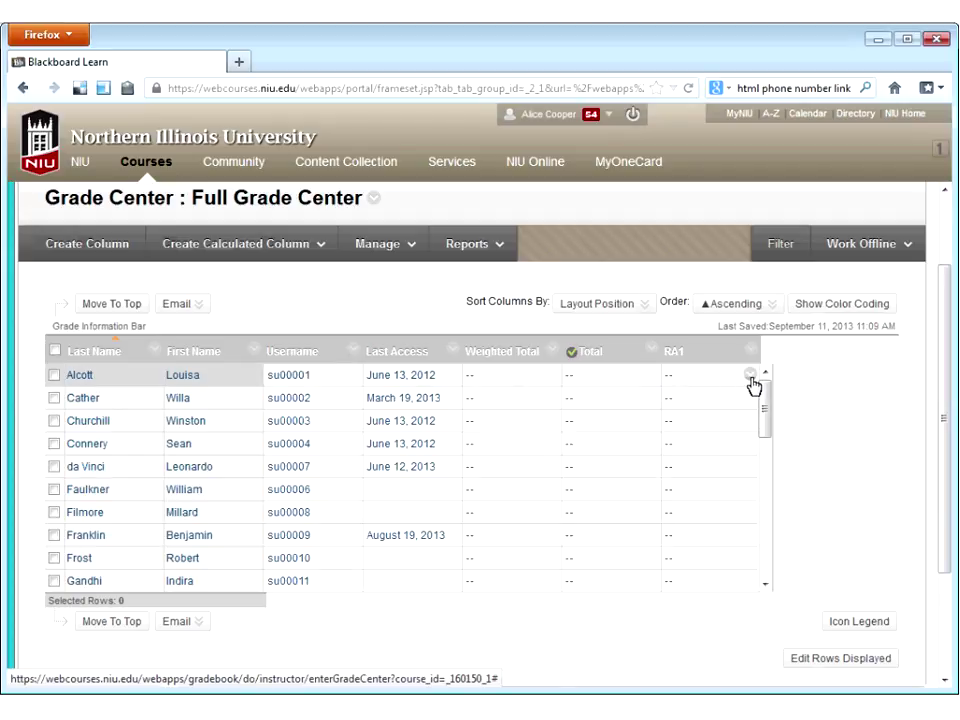
left_click(750, 376)
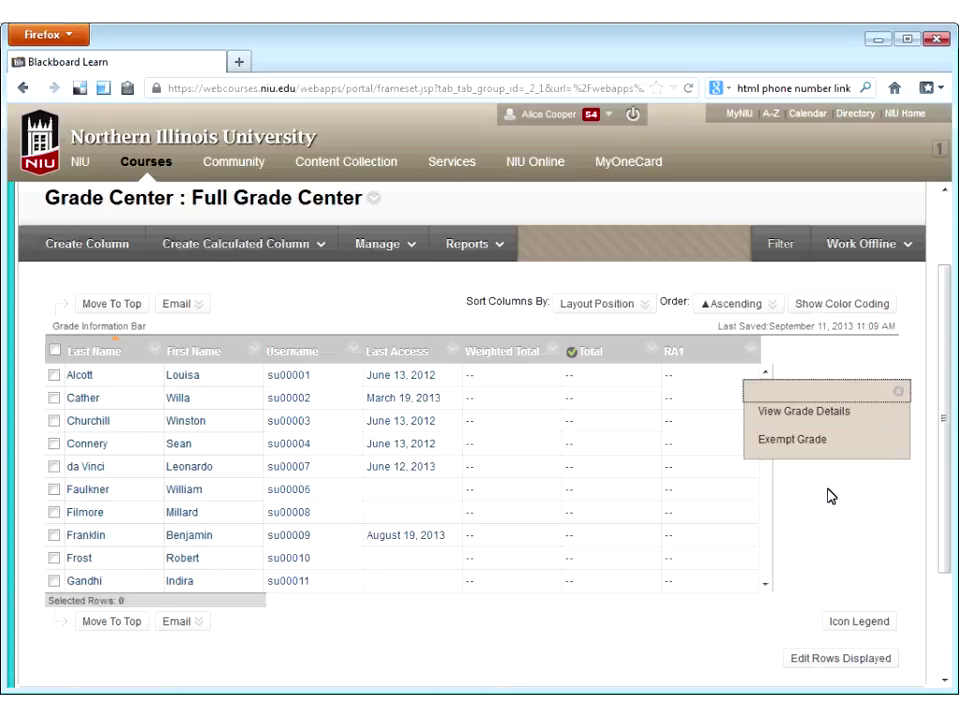
left_click(810, 421)
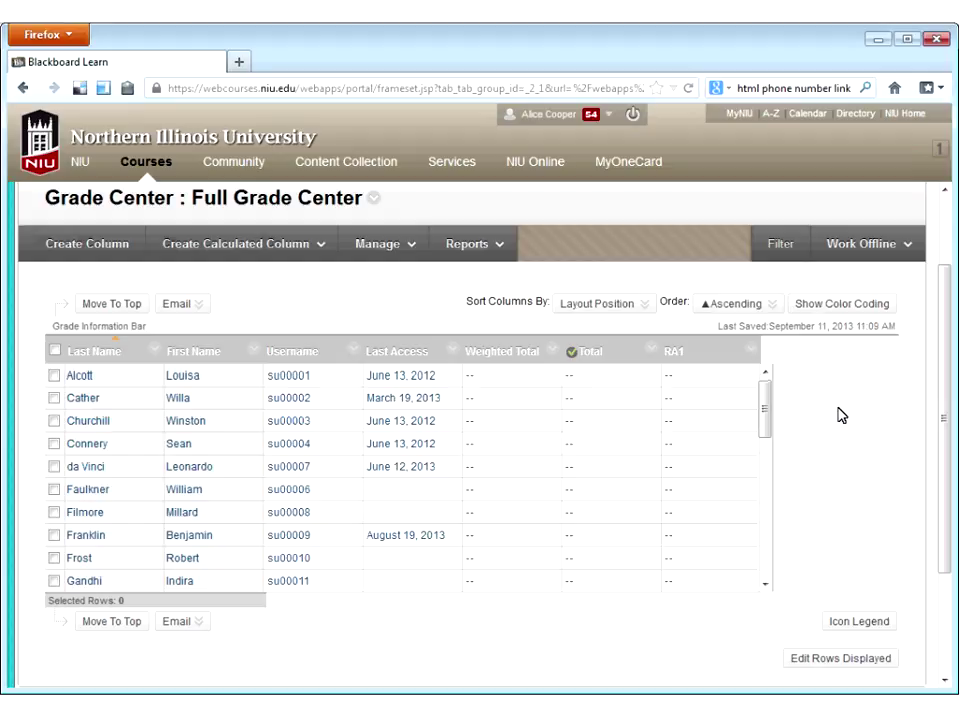
- Start another grade column named "Reflection Assignment 2" with the Grade Center name "RA2"
left_click(50, 252)
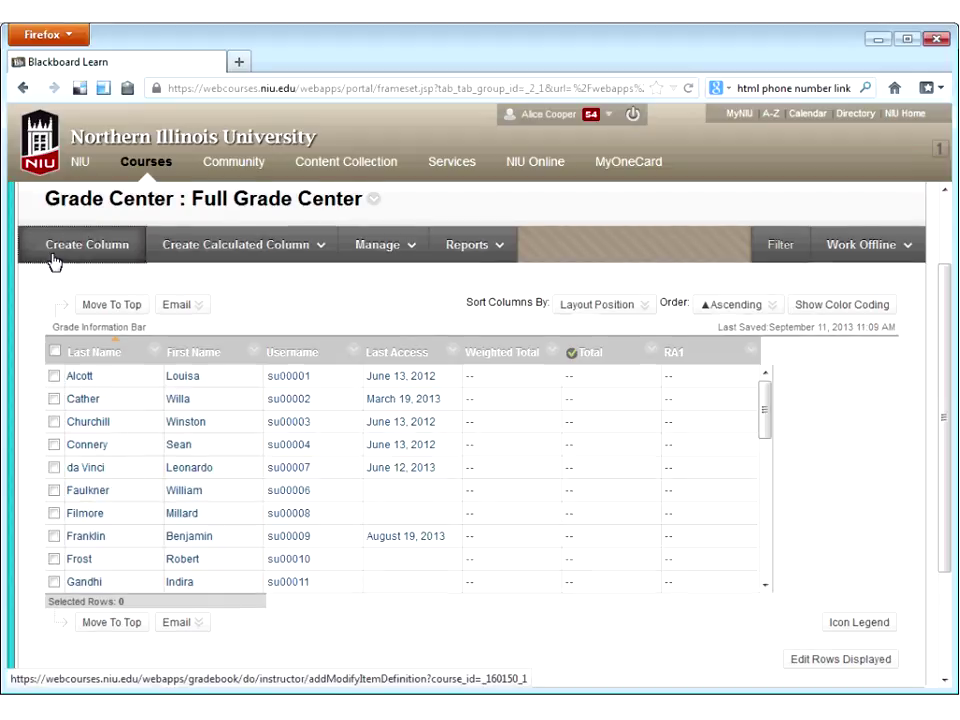
left_click(380, 245)
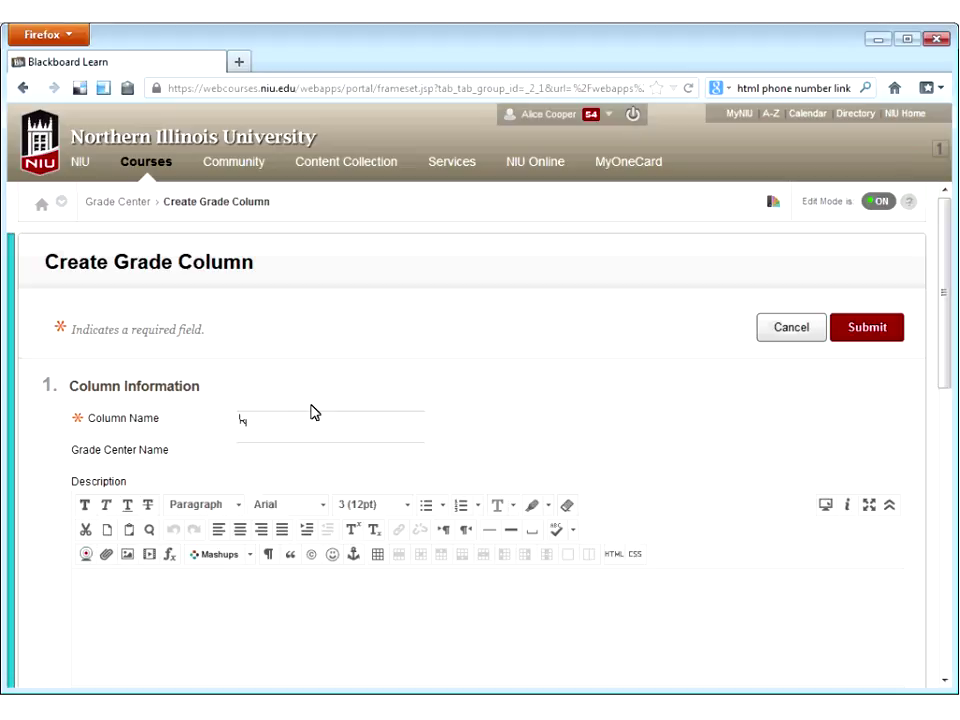
type("Reflection Assign")
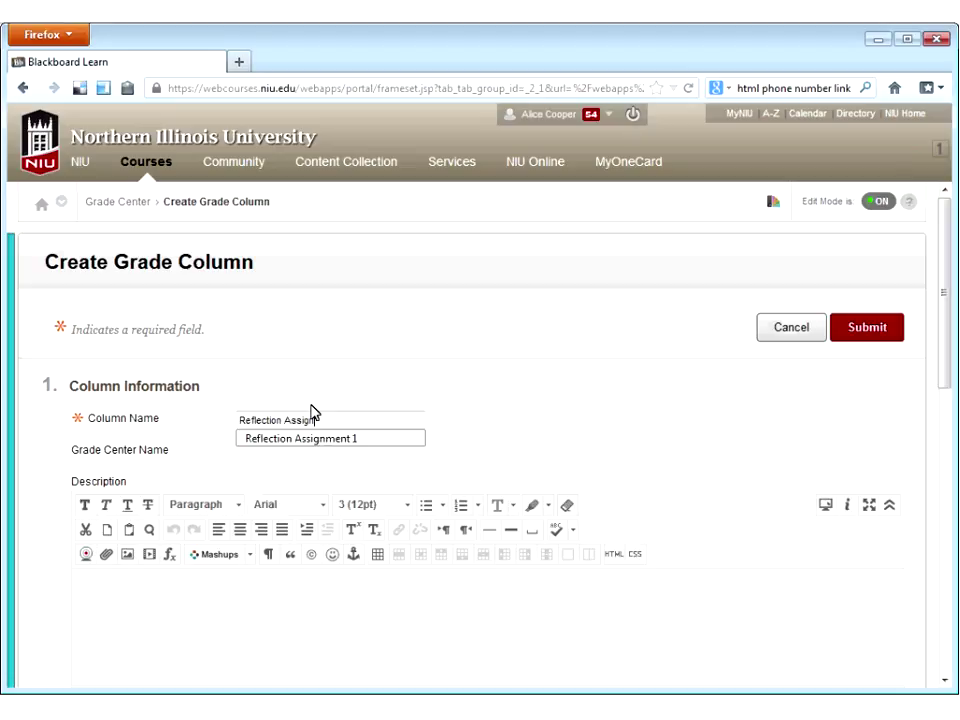
type("ment 2")
key("Tab")
type("RA")
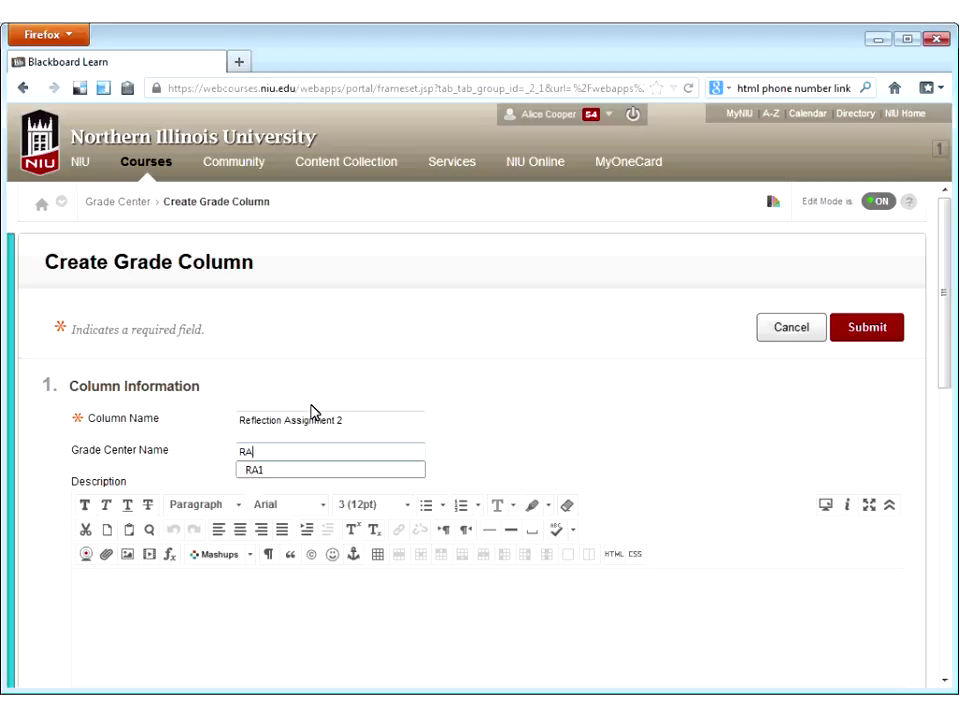
type("2")
key("Tab")
- Set the RA2 column's secondary display to Percentage, its category to Assignment and its points possible to 25
scroll(505, 427, "down", 8)
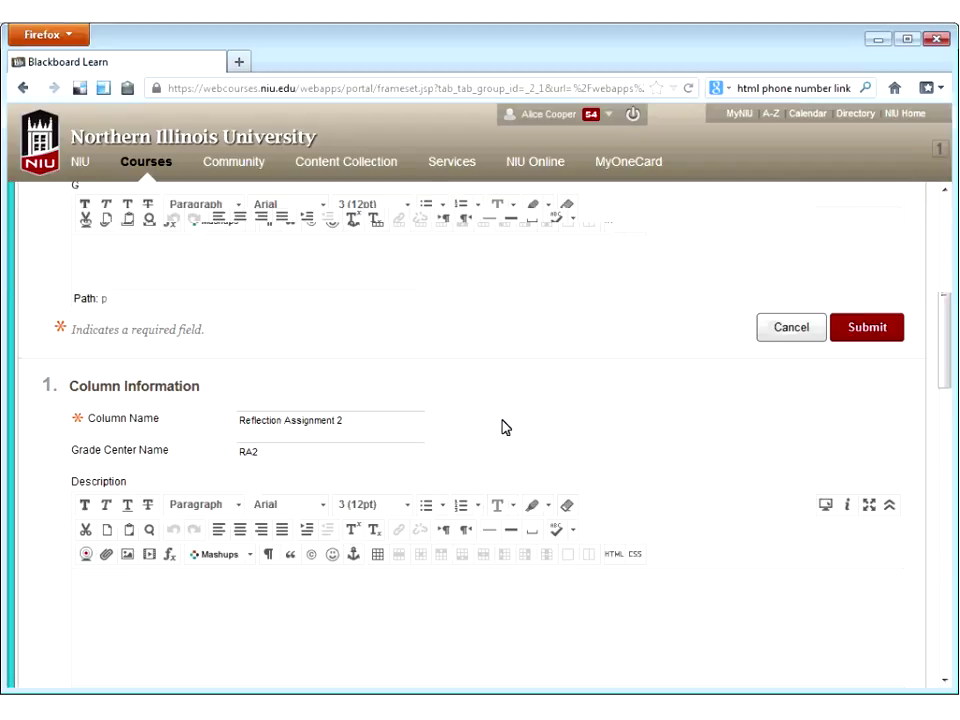
left_click(264, 362)
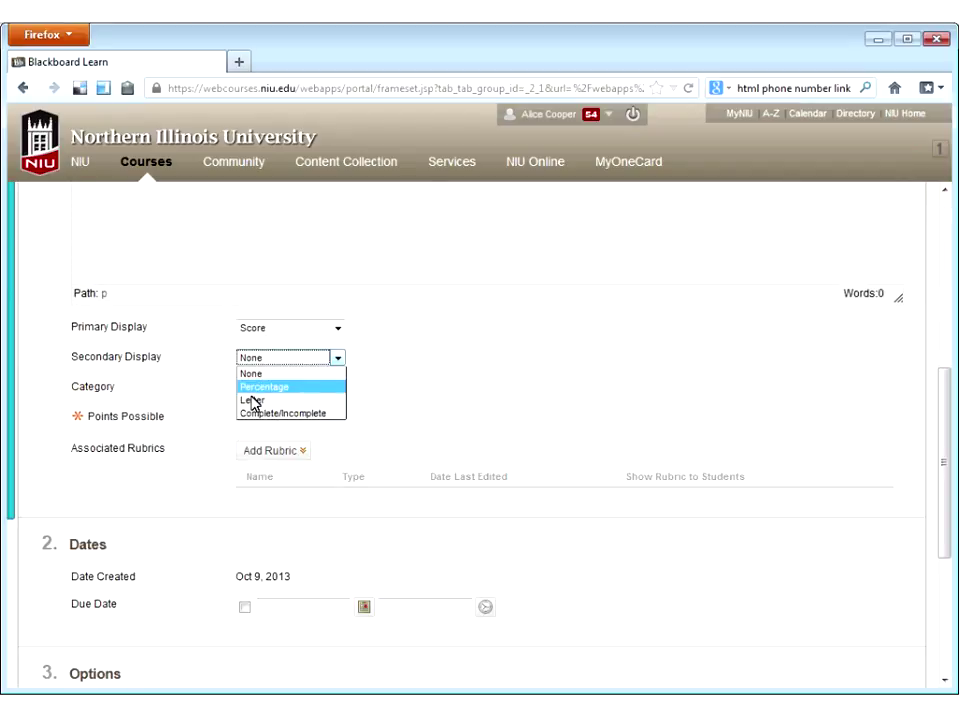
left_click(256, 387)
left_click(254, 387)
left_click(252, 417)
left_click(250, 419)
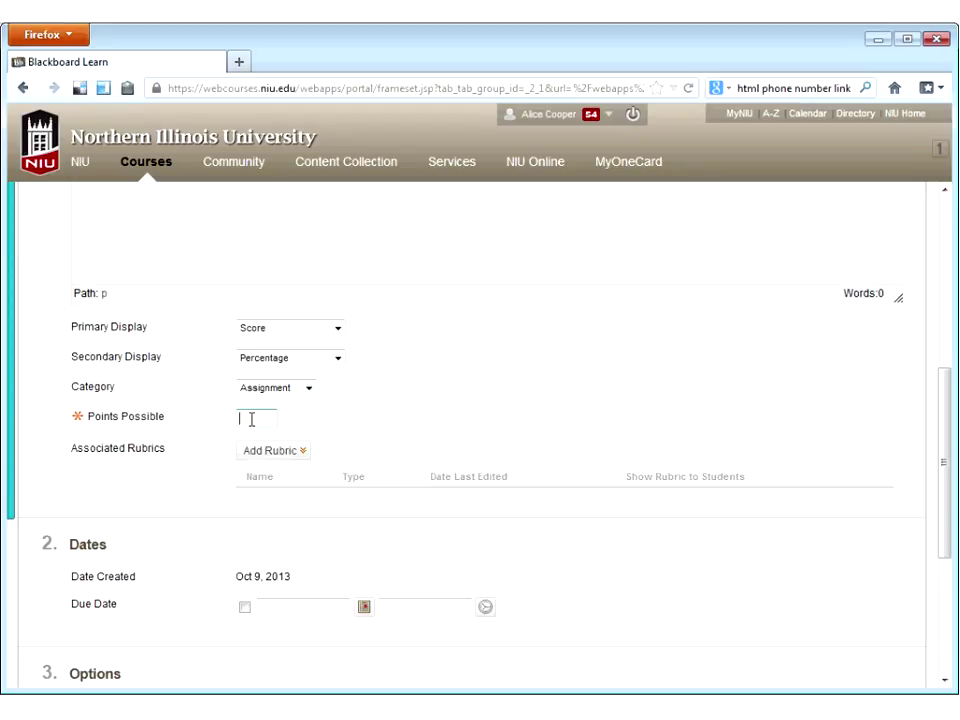
type("25")
- Give the RA2 column a due date of 10/18/2013 at 11:59 PM and submit the new column
left_click(392, 392)
scroll(392, 392, "down", 3)
left_click(355, 410)
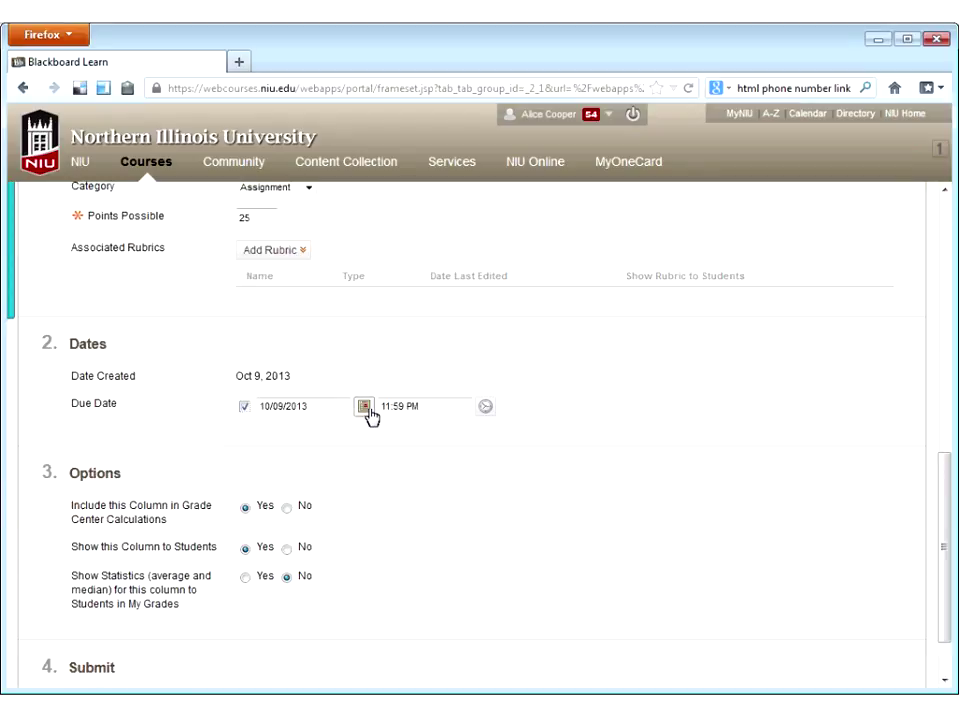
left_click(364, 406)
left_click(506, 503)
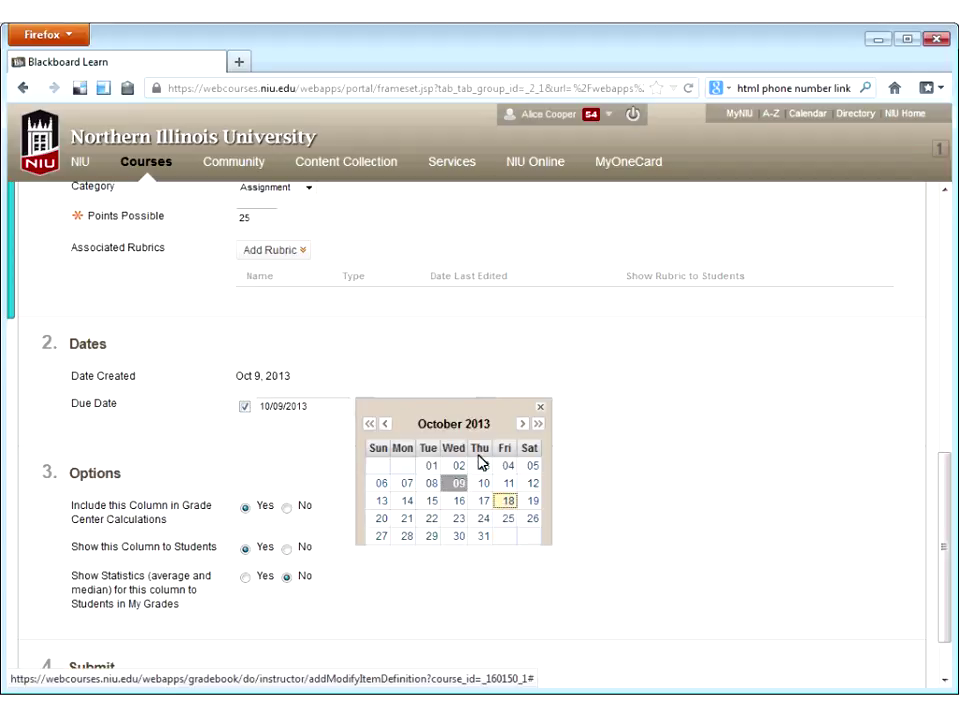
scroll(821, 602, "down", 1)
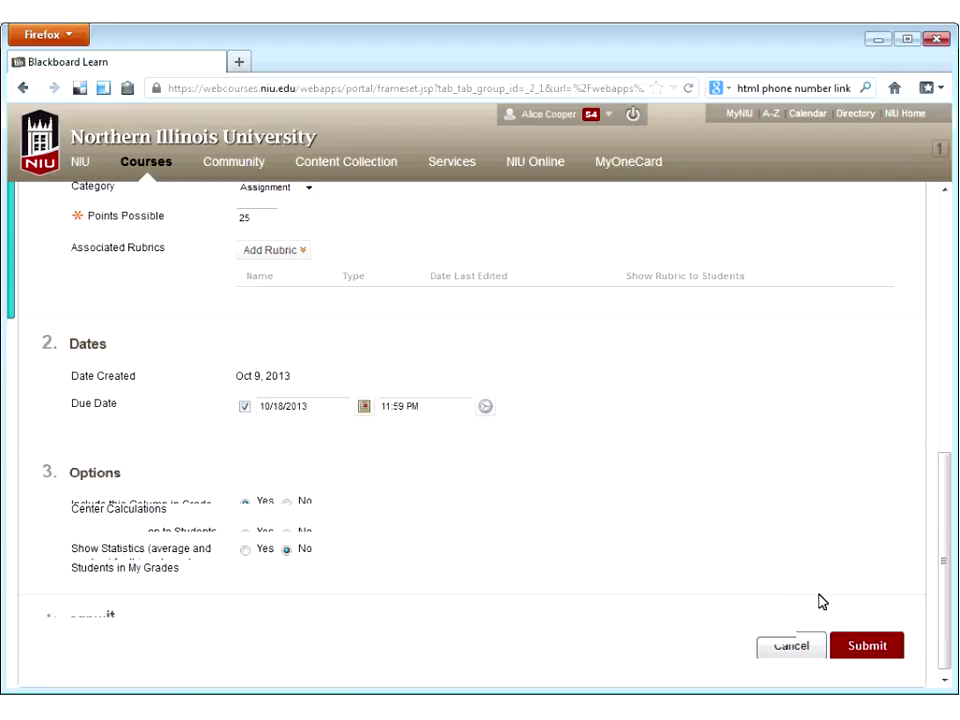
left_click(866, 639)
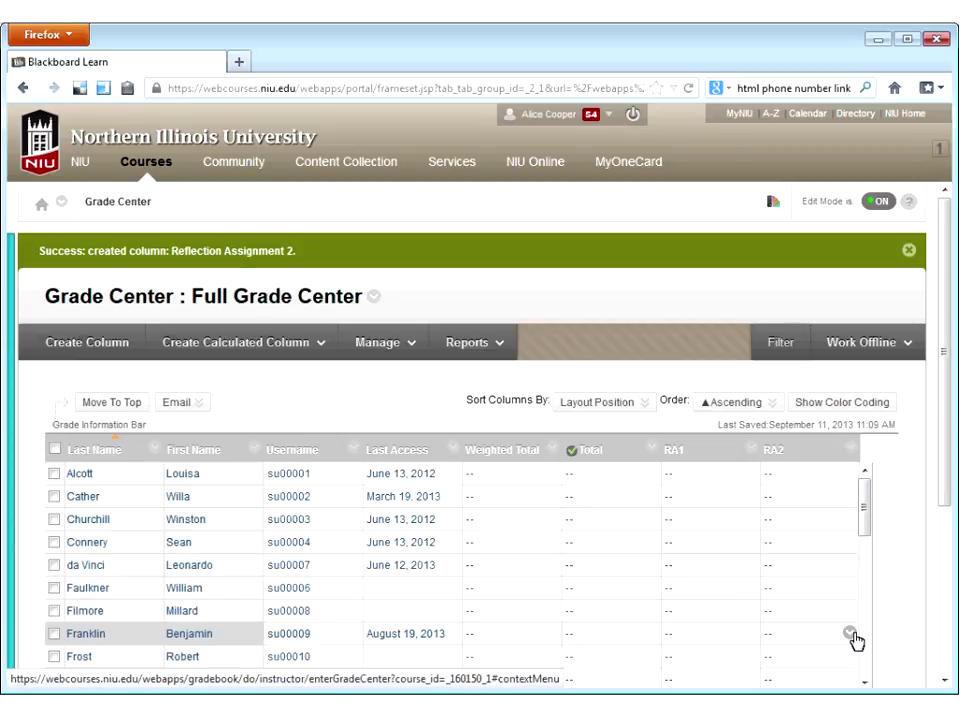
- Start another grade column named "Exam 1" with its secondary display set to Percentage
left_click(90, 362)
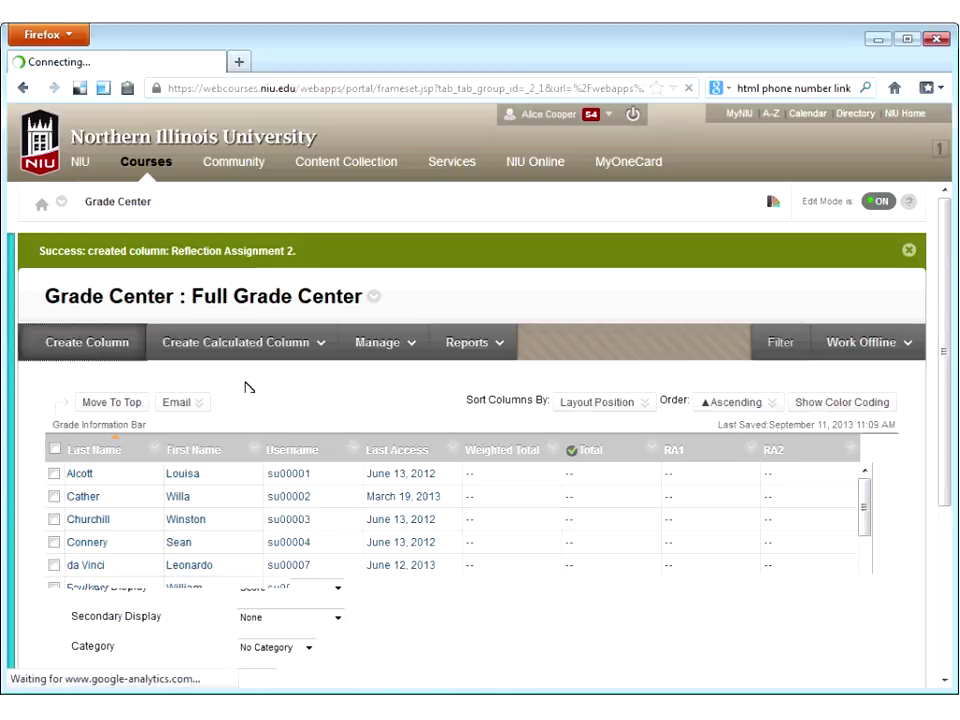
type("Exam 1")
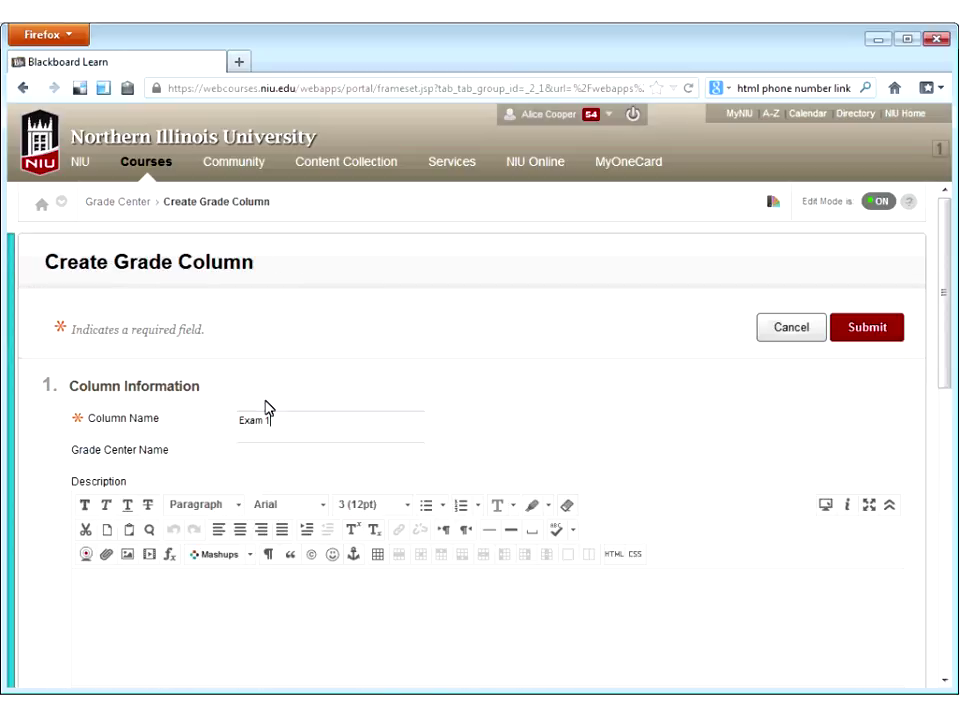
scroll(266, 407, "down", 2)
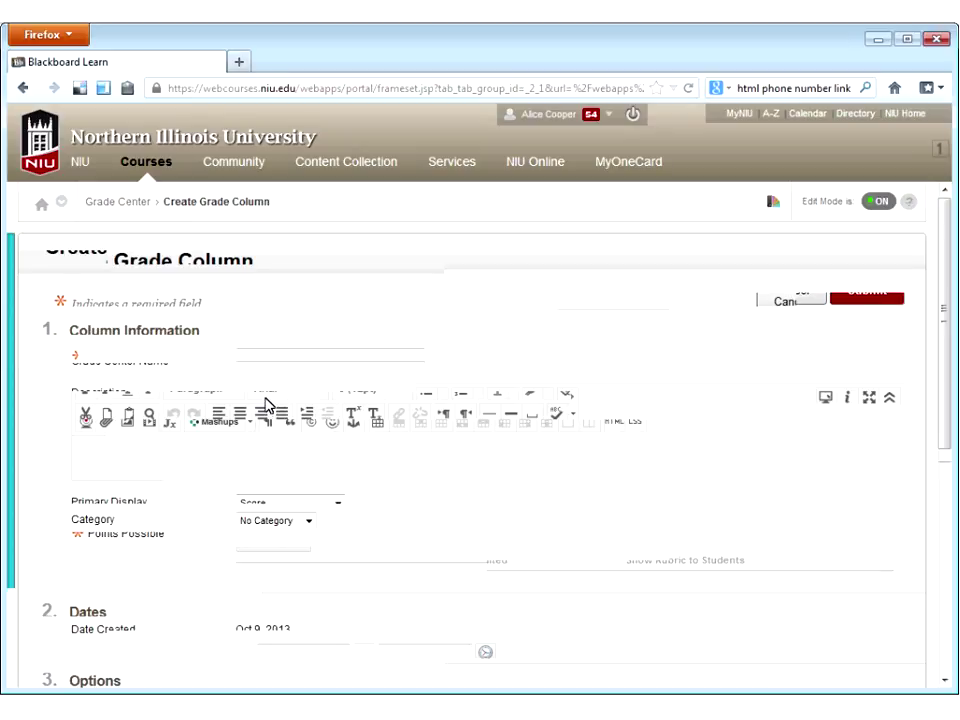
scroll(258, 330, "down", 2)
left_click(253, 263)
left_click(262, 288)
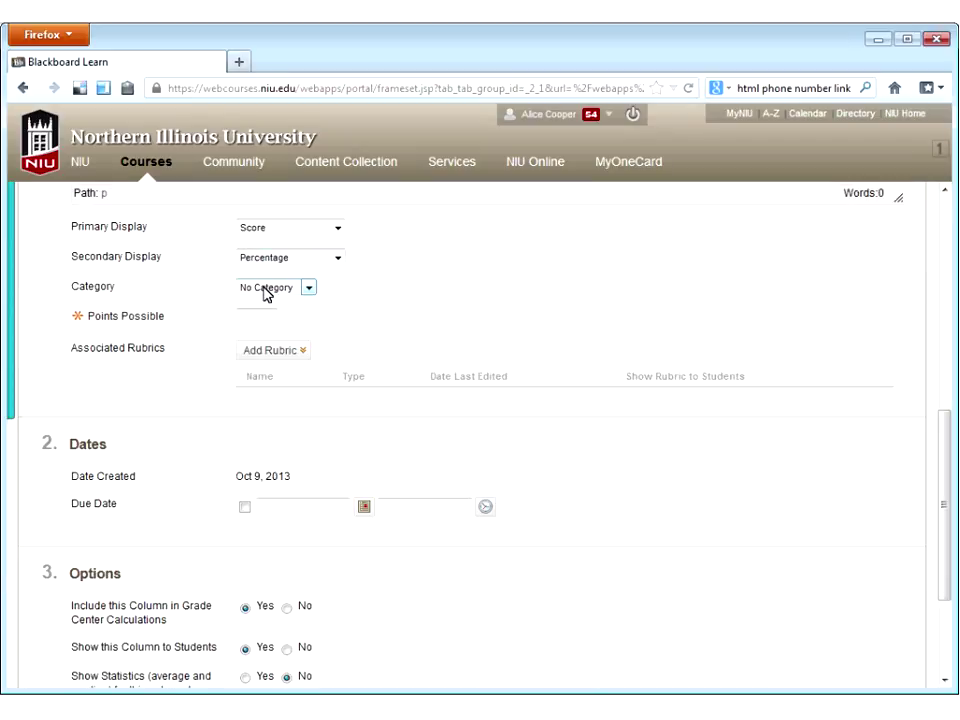
- Set the Exam 1 column's category to Test and its points possible to 100
left_click(265, 292)
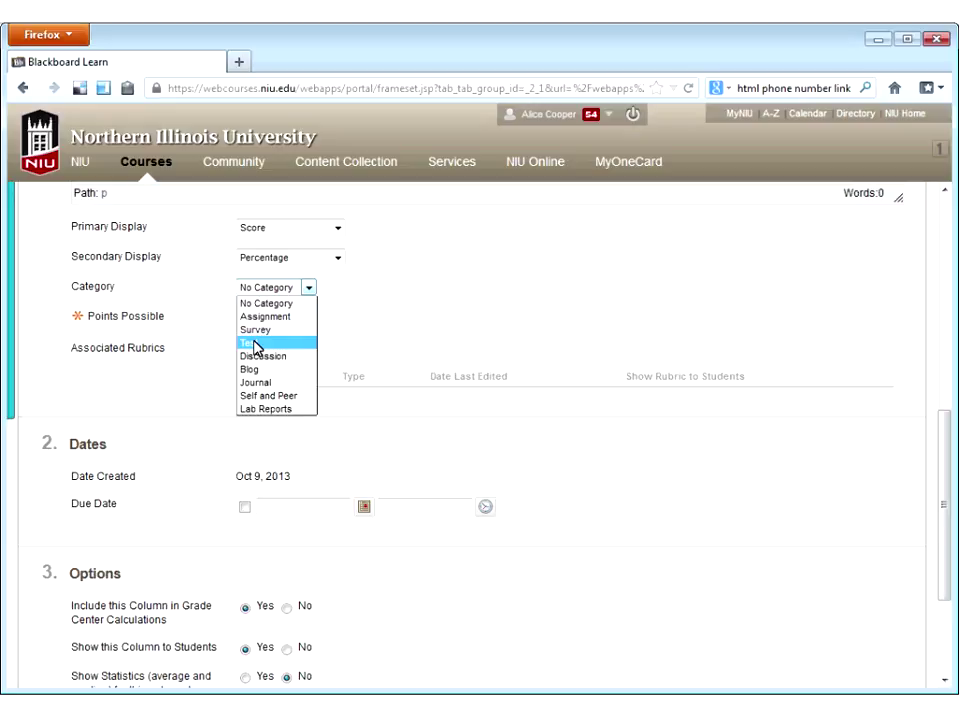
left_click(256, 343)
left_click(257, 320)
type("100")
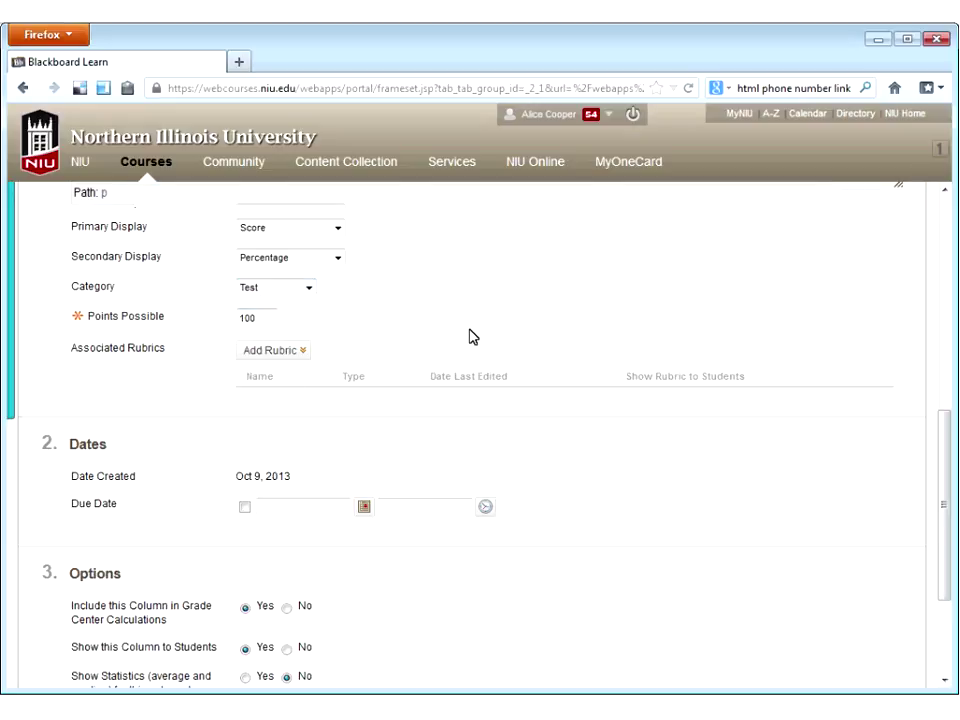
- Give the Exam 1 column a due date of 10/16/2013 and submit the new column
scroll(336, 332, "down", 3)
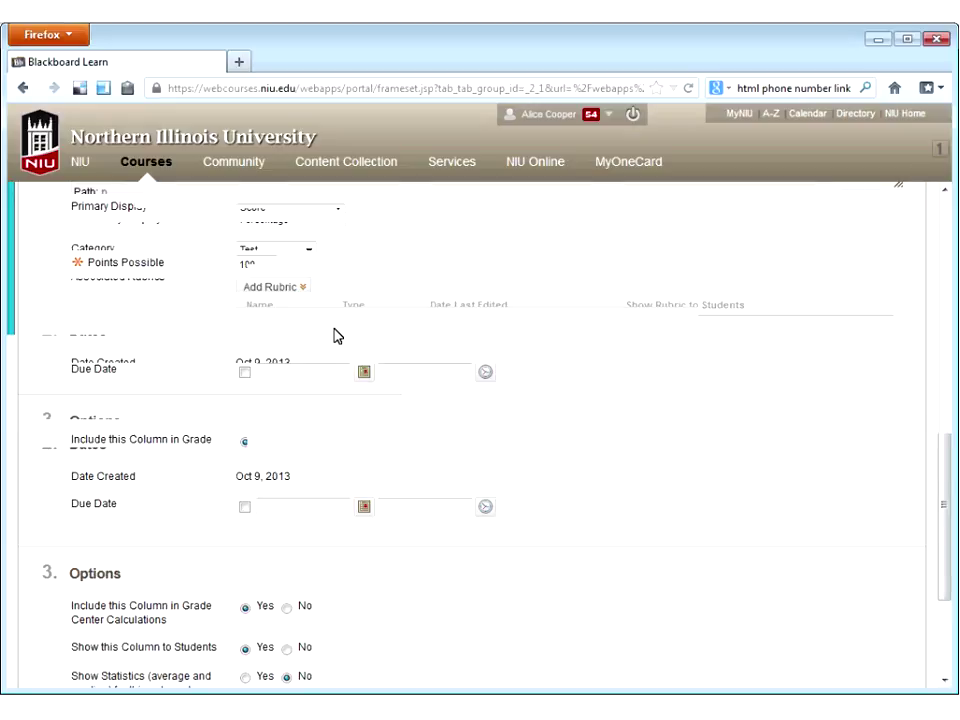
left_click(244, 338)
left_click(364, 339)
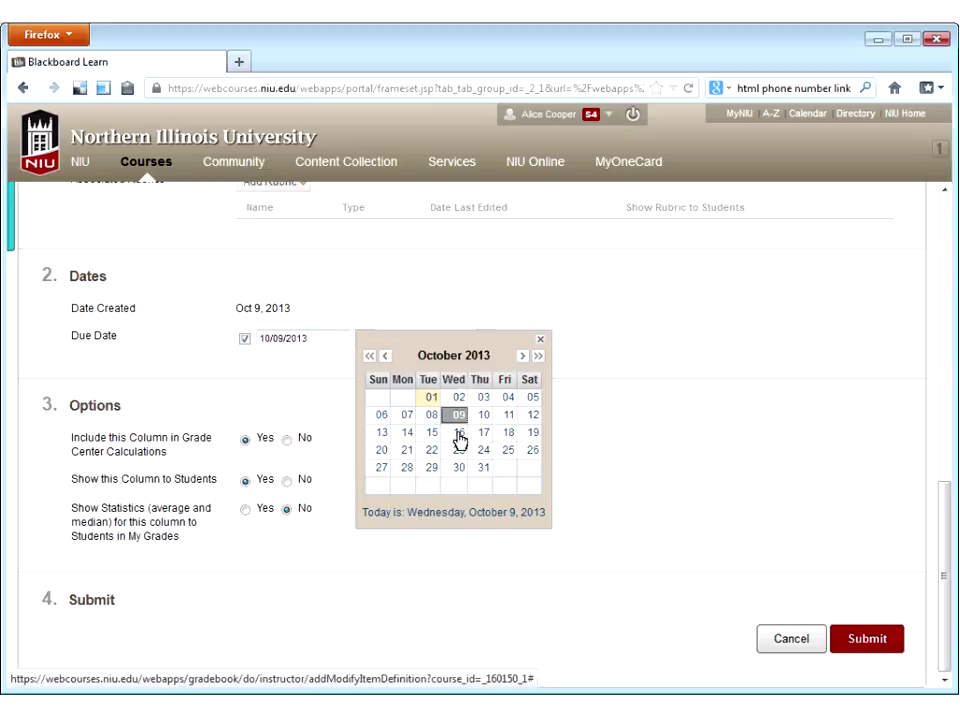
left_click(456, 432)
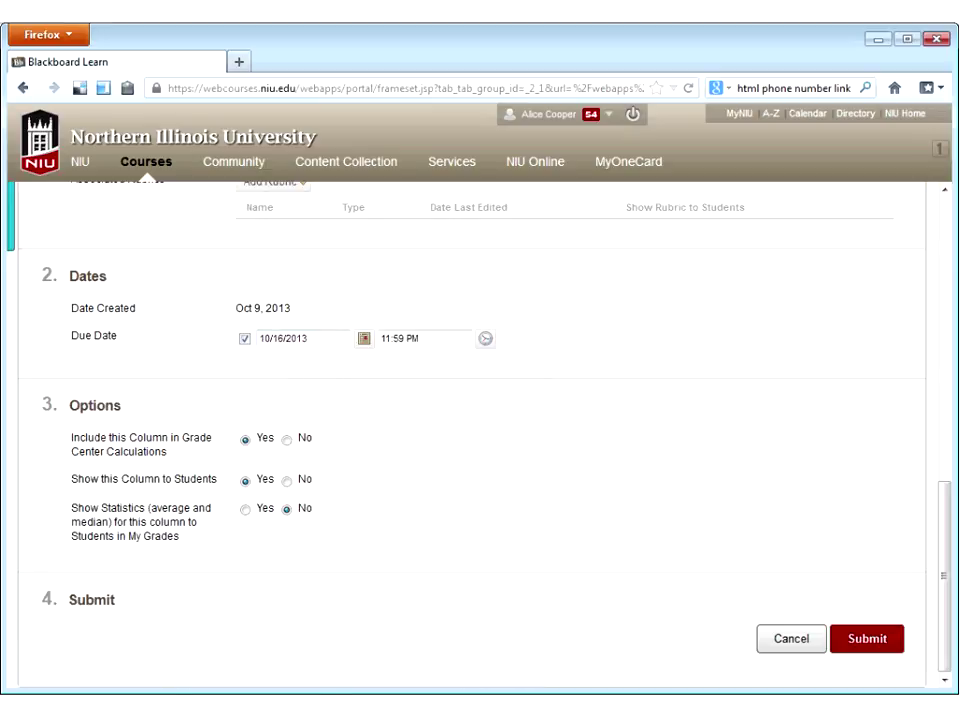
left_click(866, 639)
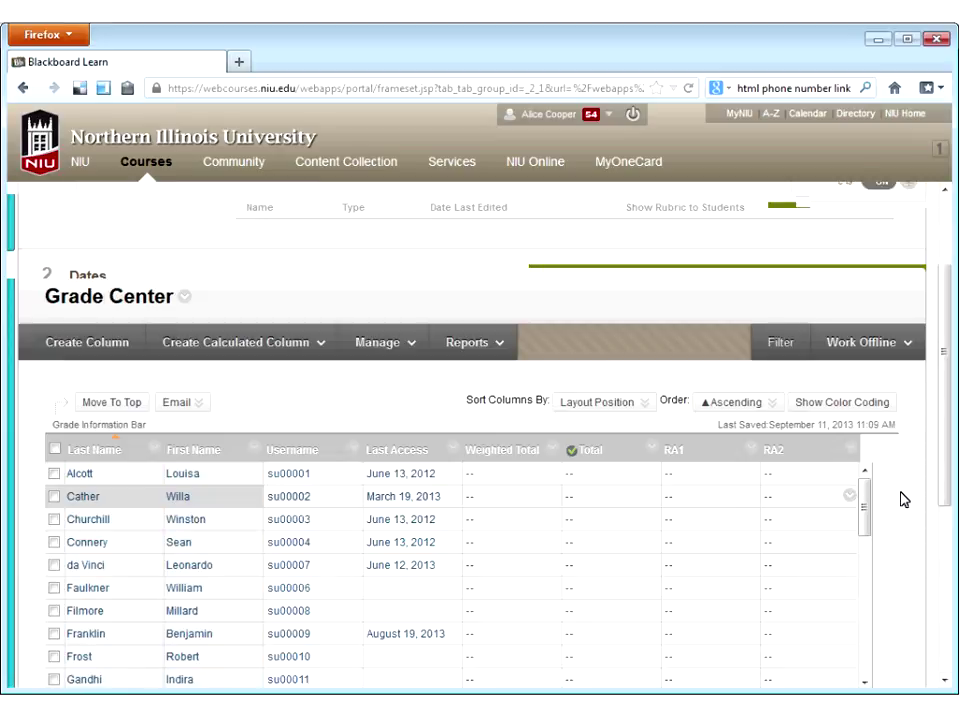
- Review the RA1 column's quick column information, close it, and bring up the column's options again
left_click(793, 599)
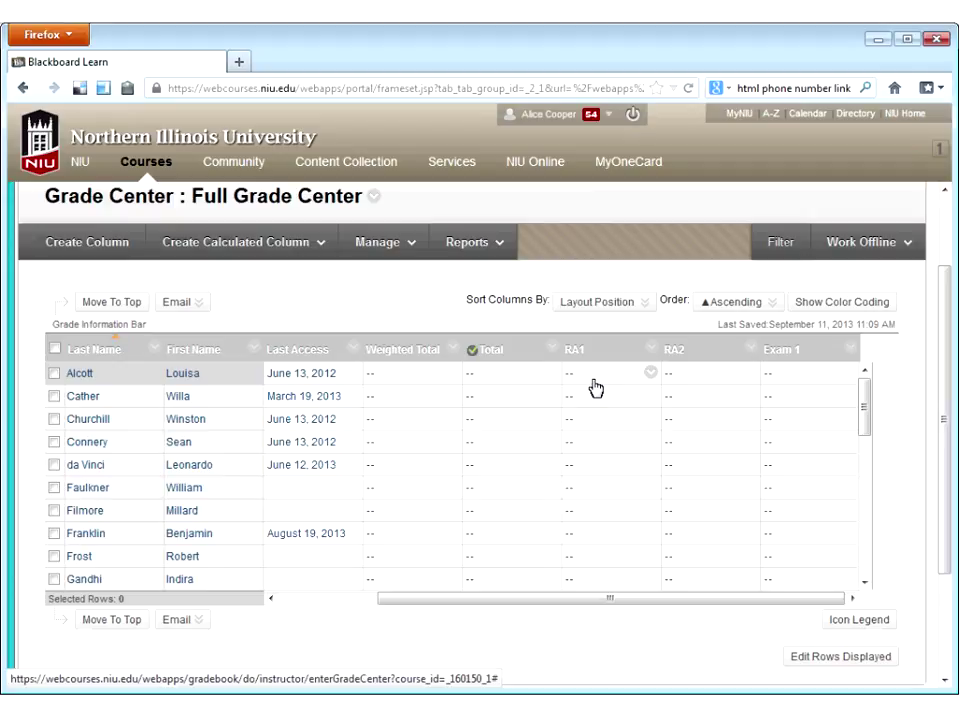
left_click(653, 352)
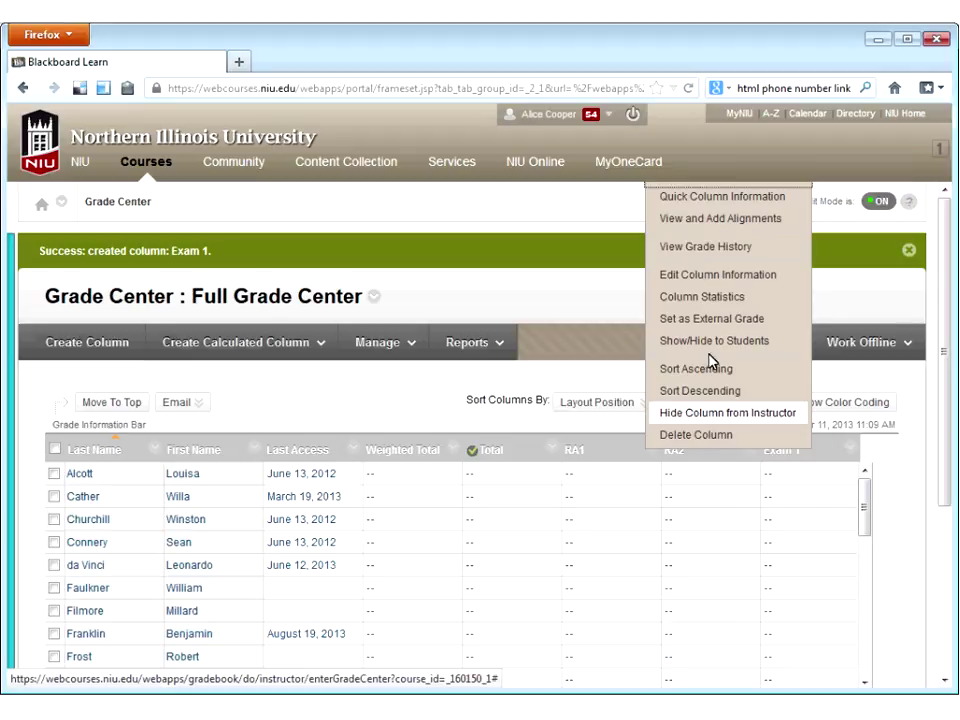
left_click(704, 198)
left_click(597, 402)
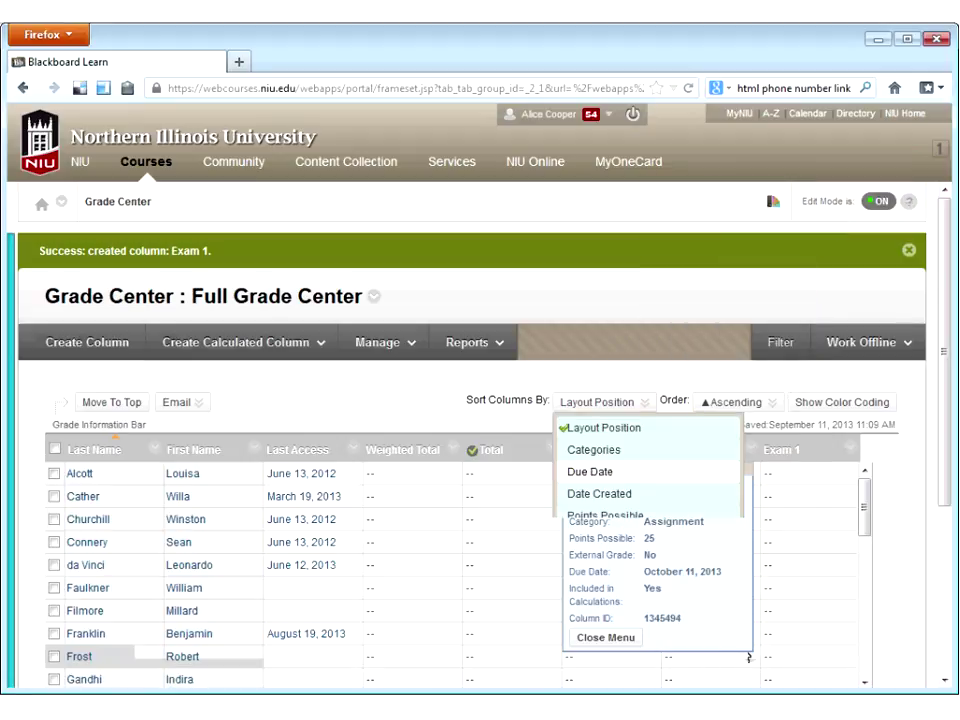
left_click(606, 637)
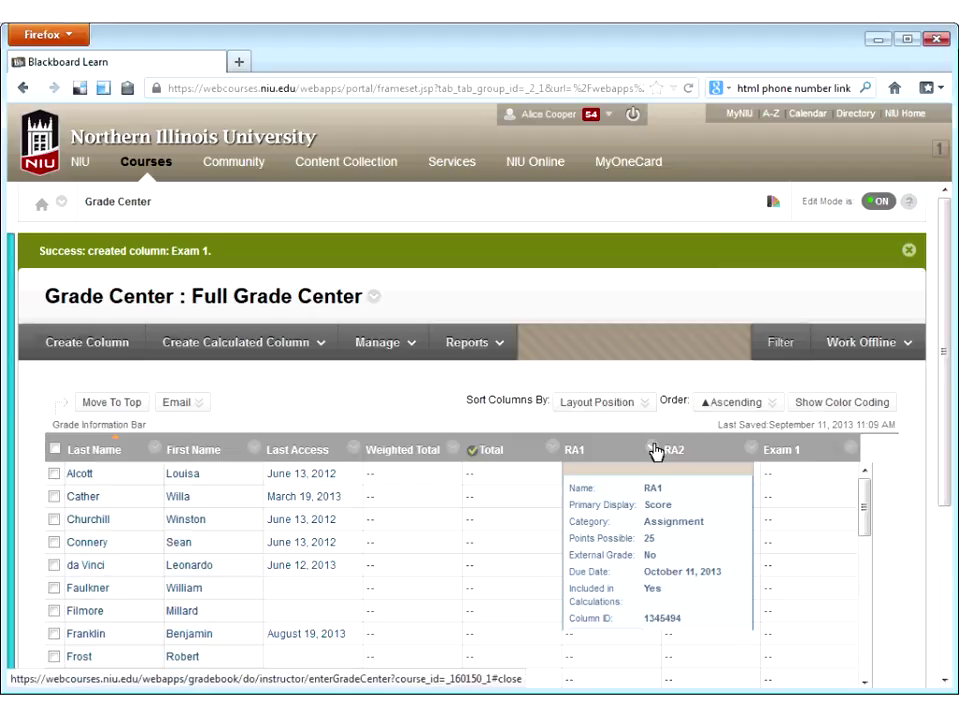
left_click(655, 450)
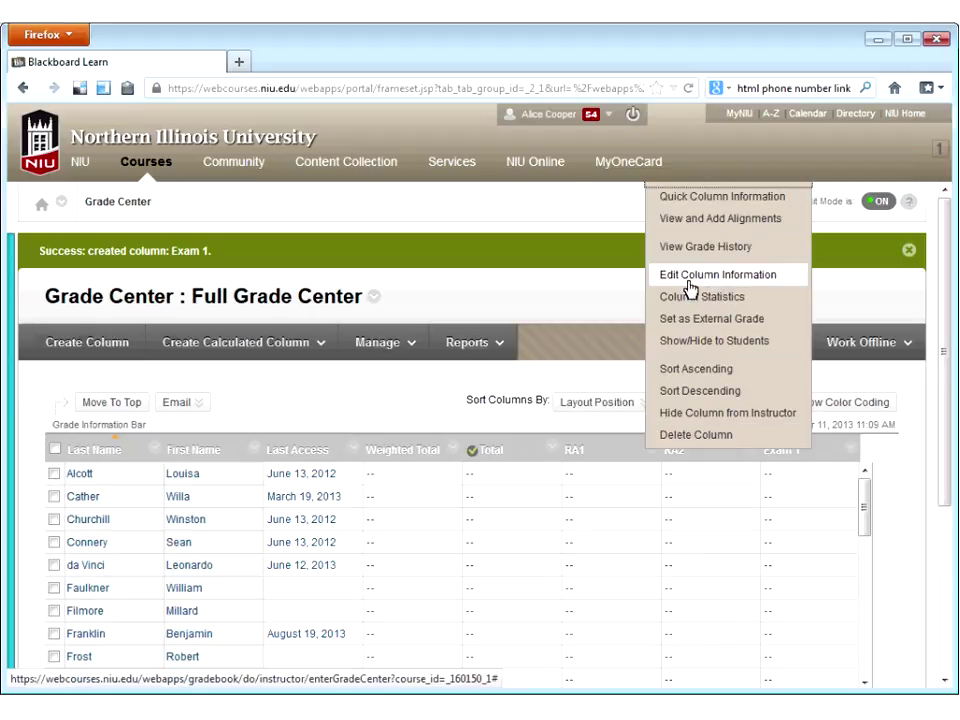
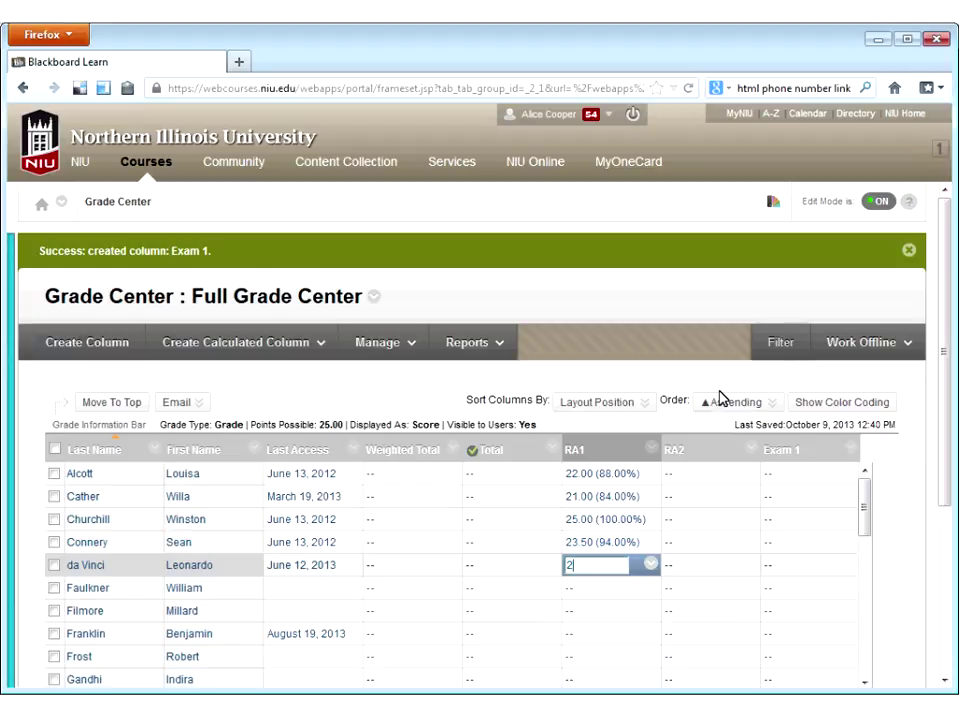
- Enter RA1 grades of 20 for the fifth student and 4 for the sixth, and correct the sixth student's grade to 24
type("4")
key("Return")
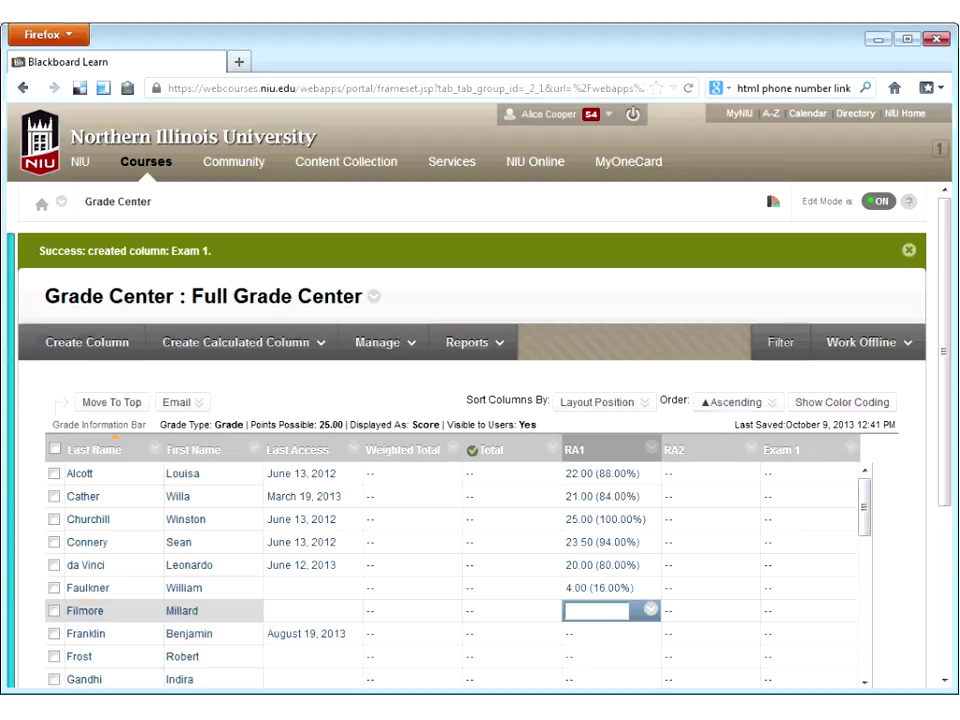
left_click(596, 588)
left_click(596, 588)
left_click_drag(596, 588, 558, 589)
key("BackSpace")
type("24")
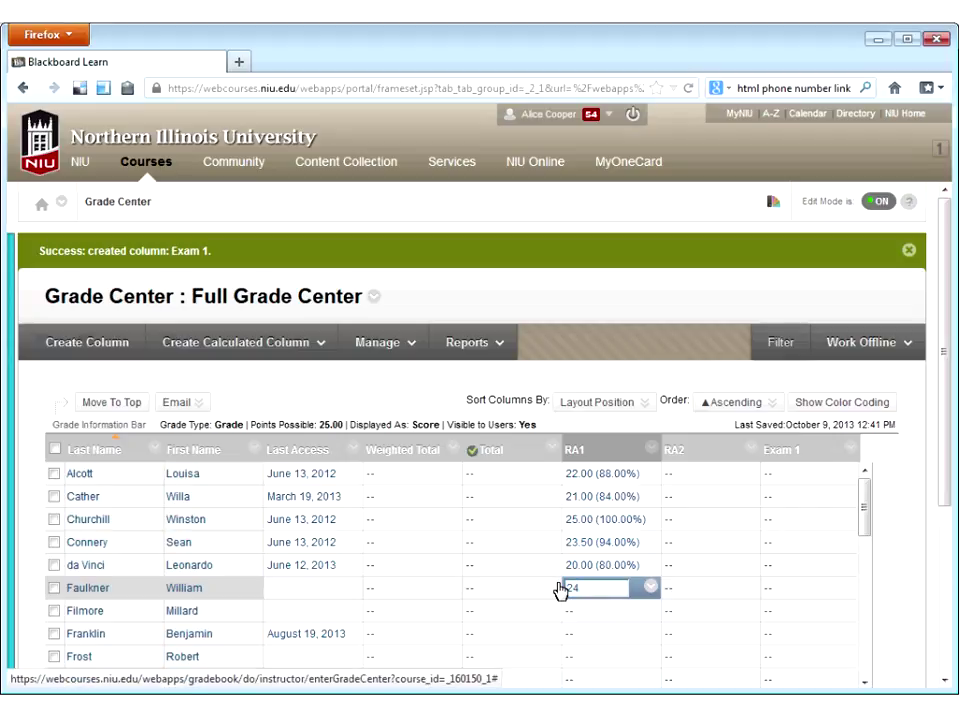
key("Return")
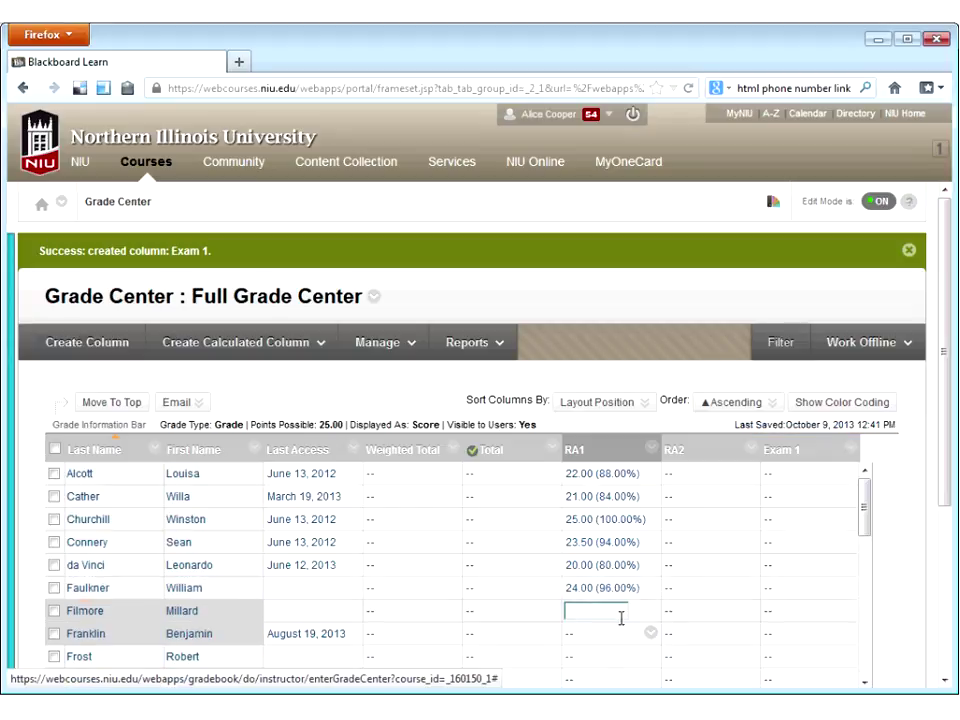
- Enter RA2 grades of 25, 20, 23, 22, 24 and 21 for the first six students in order
left_click(693, 475)
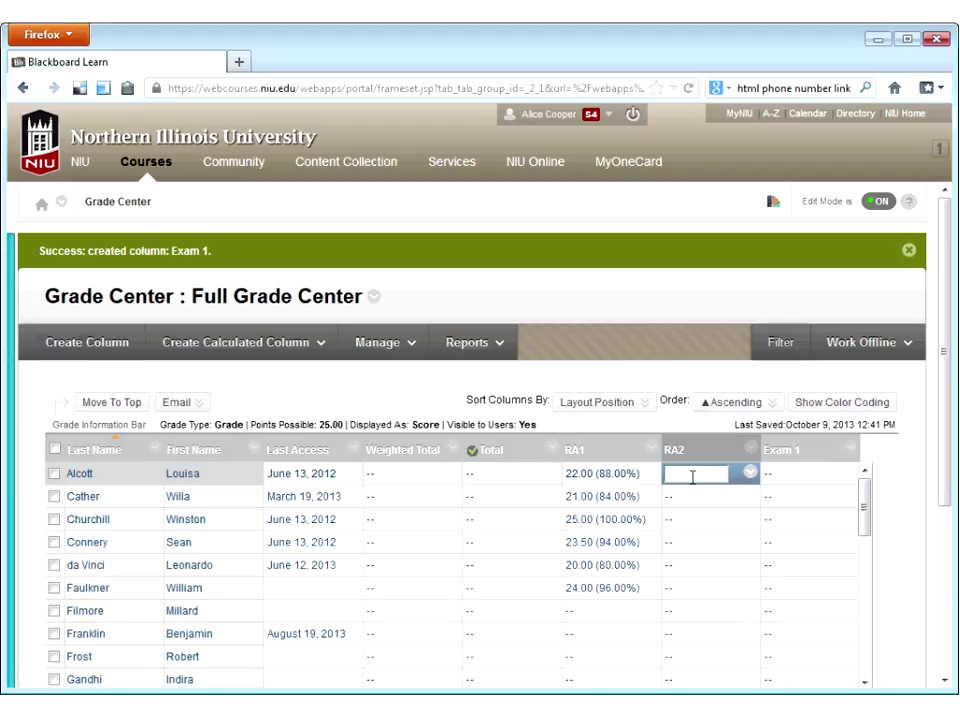
type("25")
key("Return")
type("20")
key("Return")
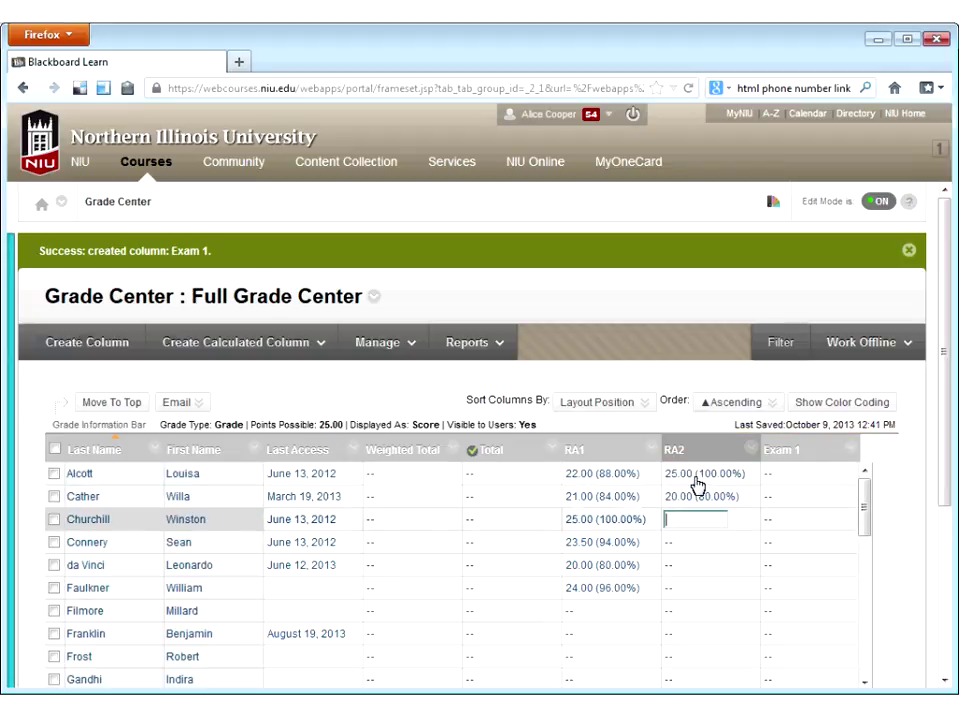
type("23")
key("Return")
type("22")
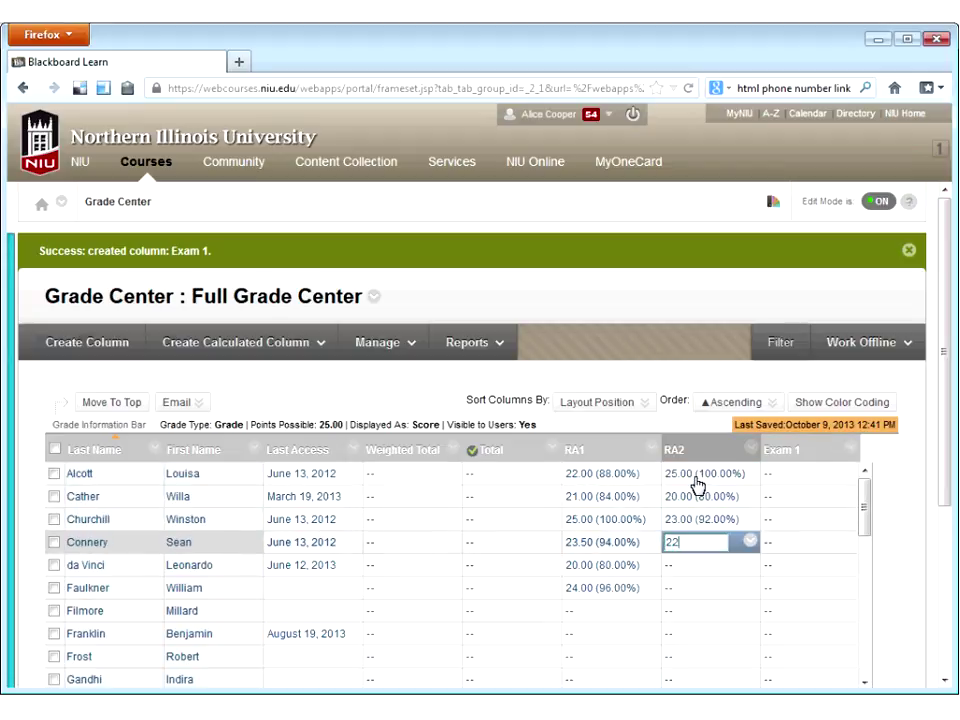
key("Return")
type("24")
key("Return")
type("2")
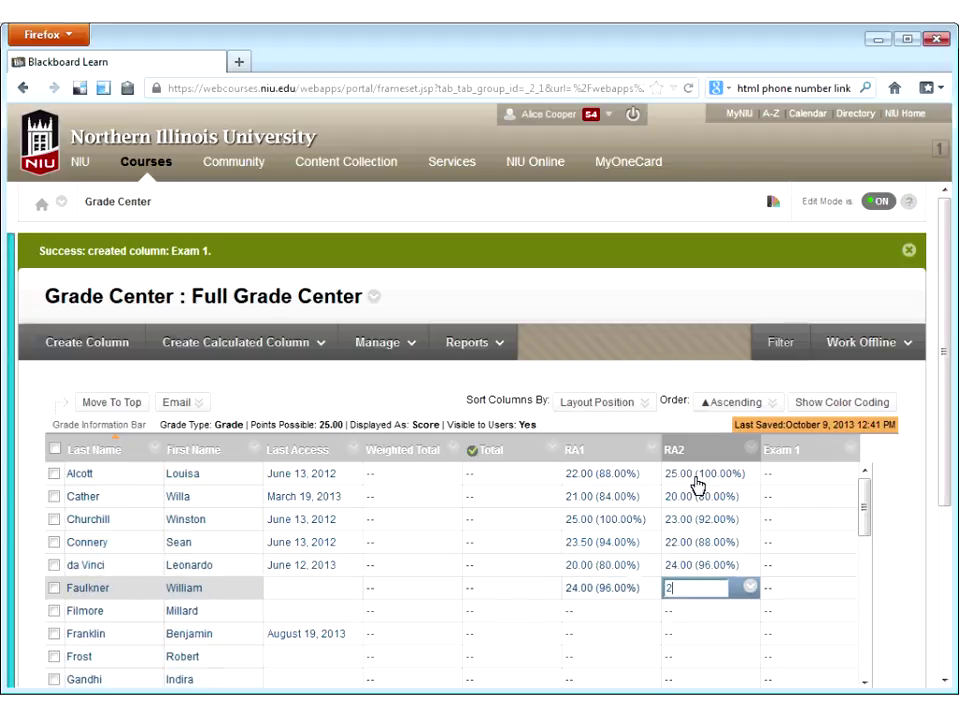
type("1")
key("Return")
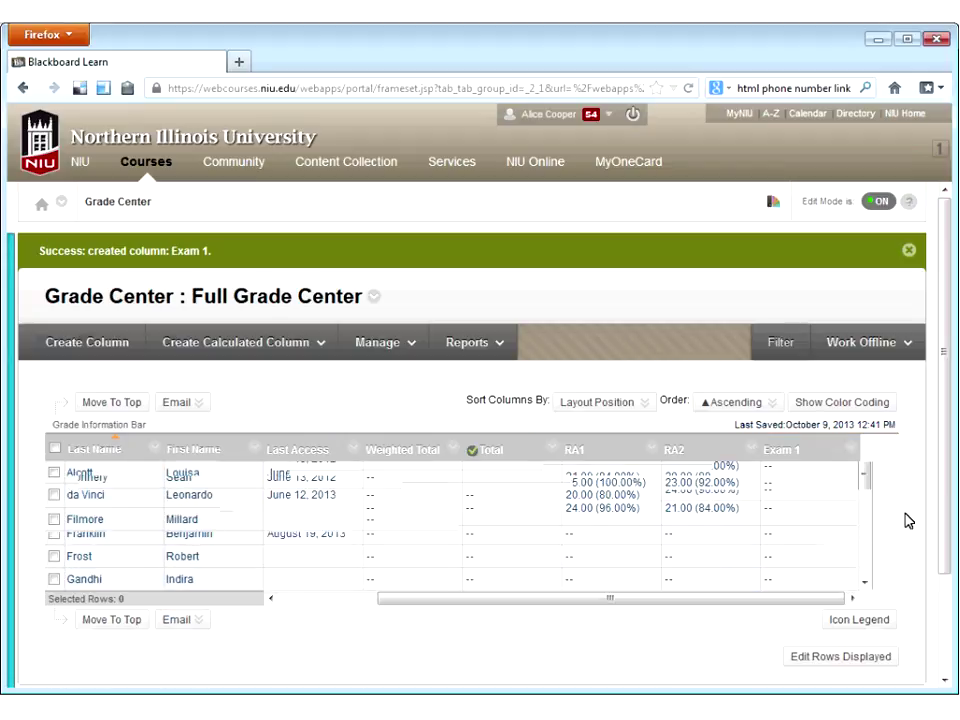
- Edit the Total column's information, dismissing the alert, so that All Grade Columns are included in the total
scroll(907, 520, "down", 2)
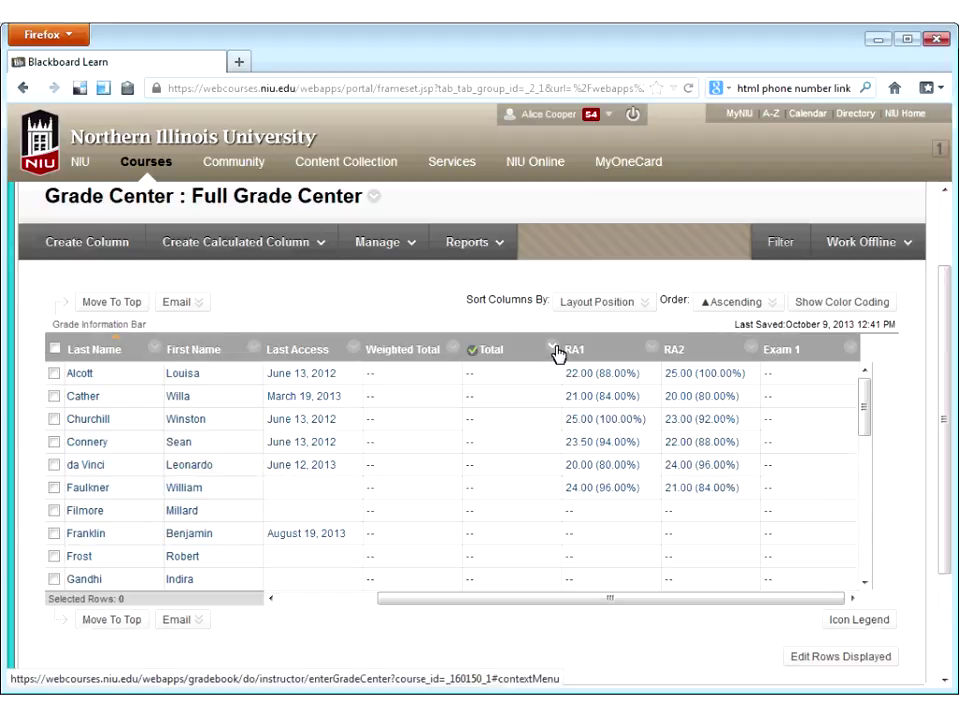
left_click(585, 420)
left_click(580, 412)
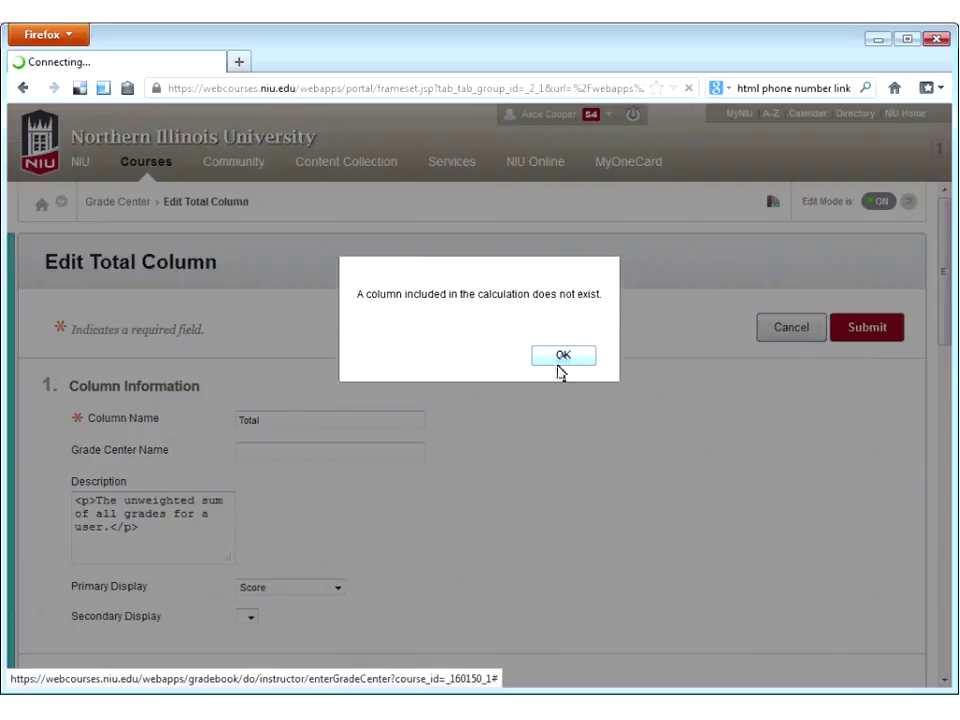
left_click(560, 358)
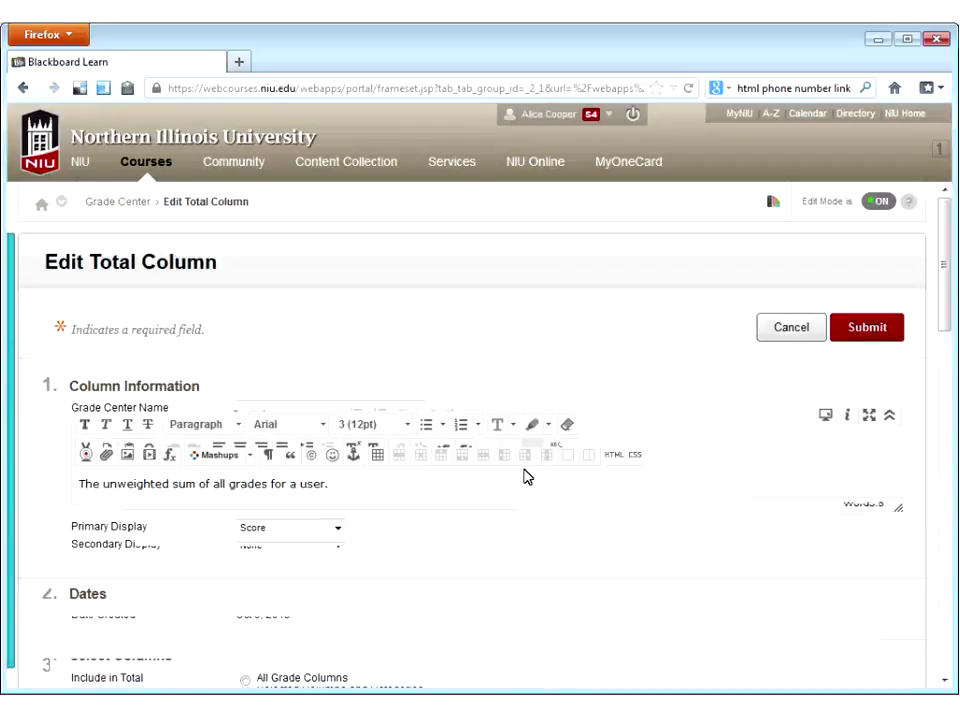
scroll(527, 477, "down", 3)
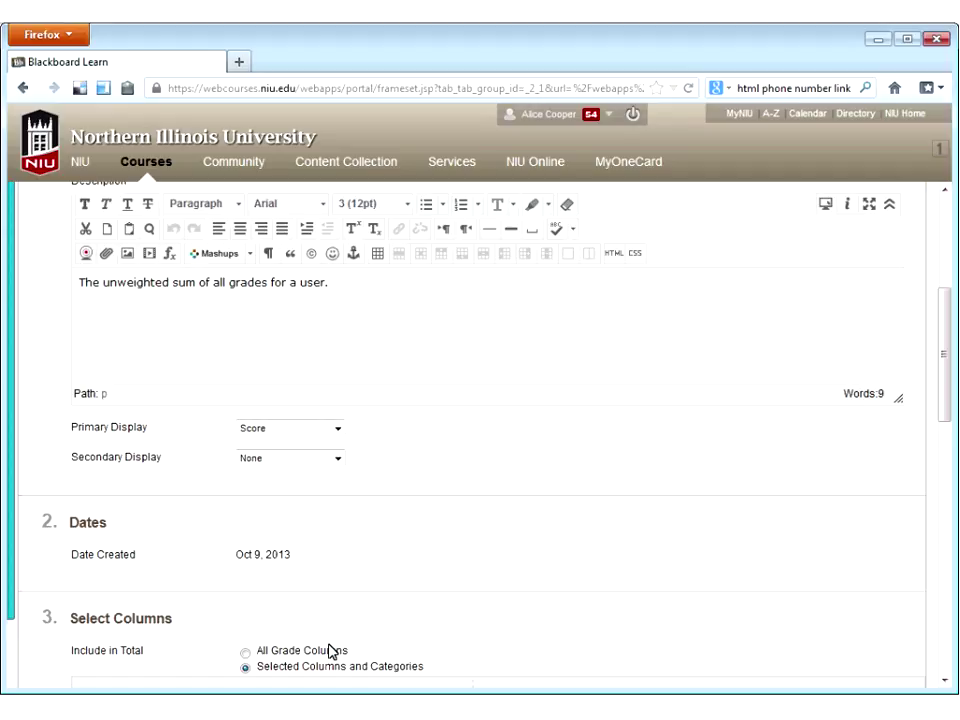
left_click(246, 653)
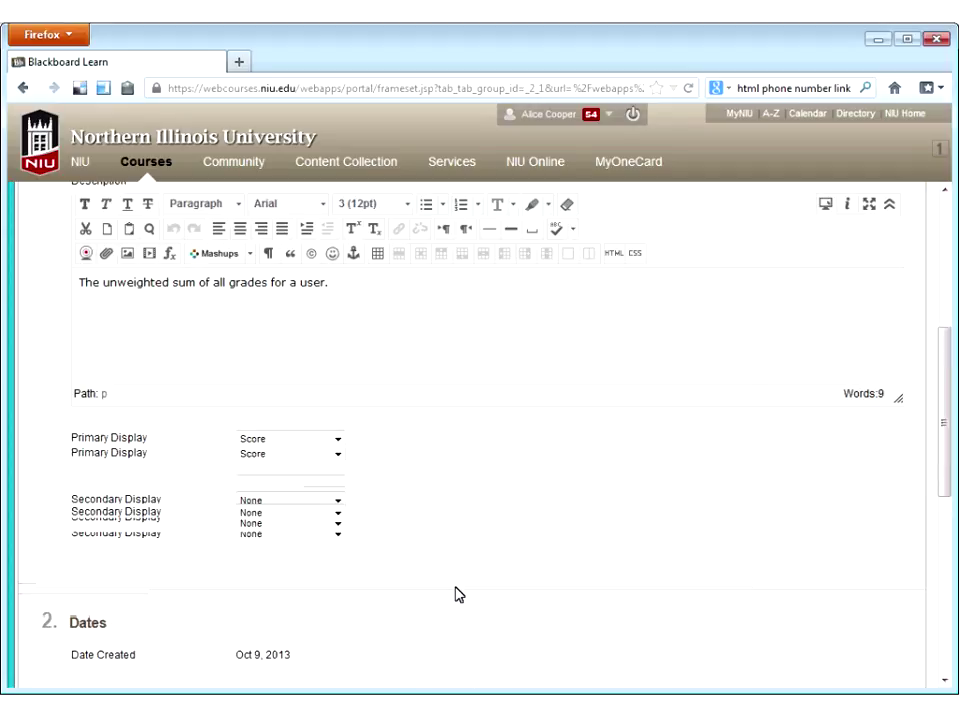
scroll(456, 592, "down", 5)
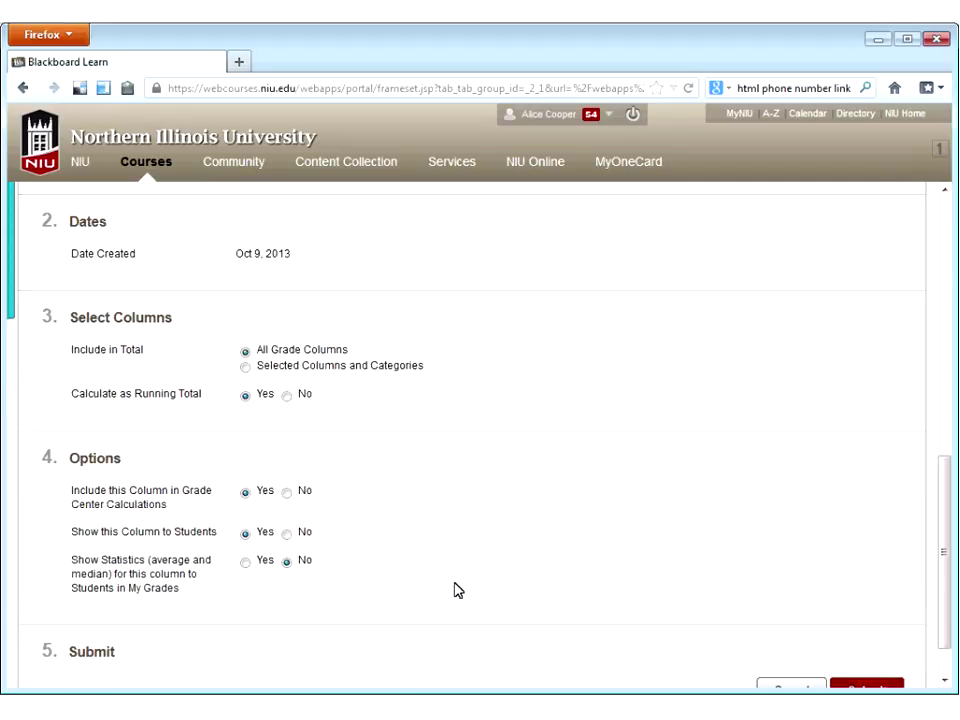
scroll(806, 632, "down", 1)
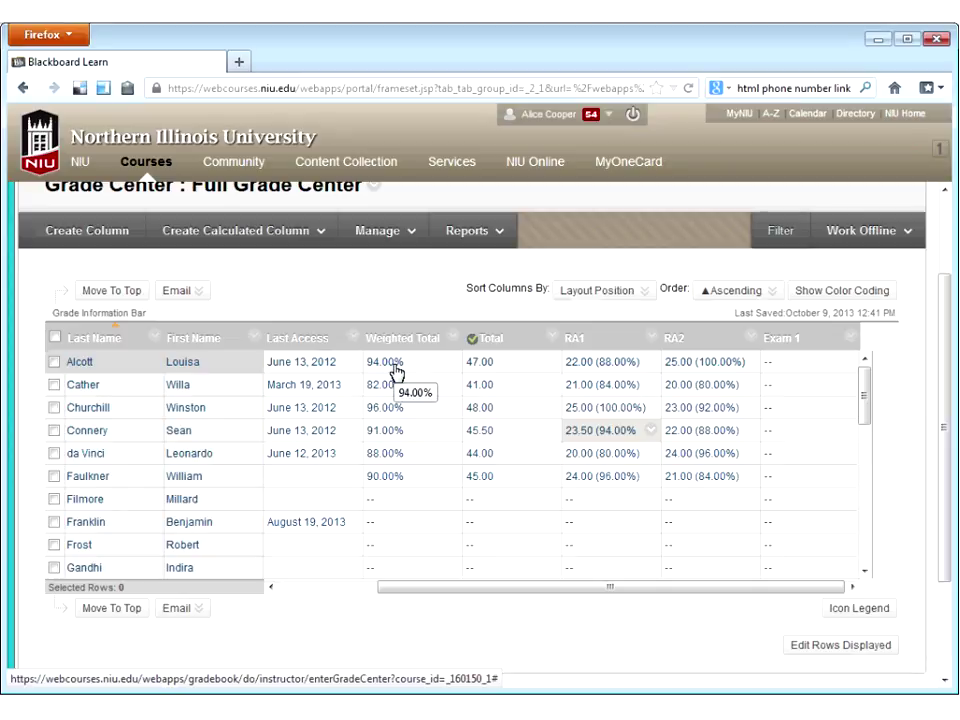
- Clear the sixth student's RA2 grade and confirm nulling it
left_click(686, 483)
left_click_drag(702, 473, 658, 484)
key("BackSpace")
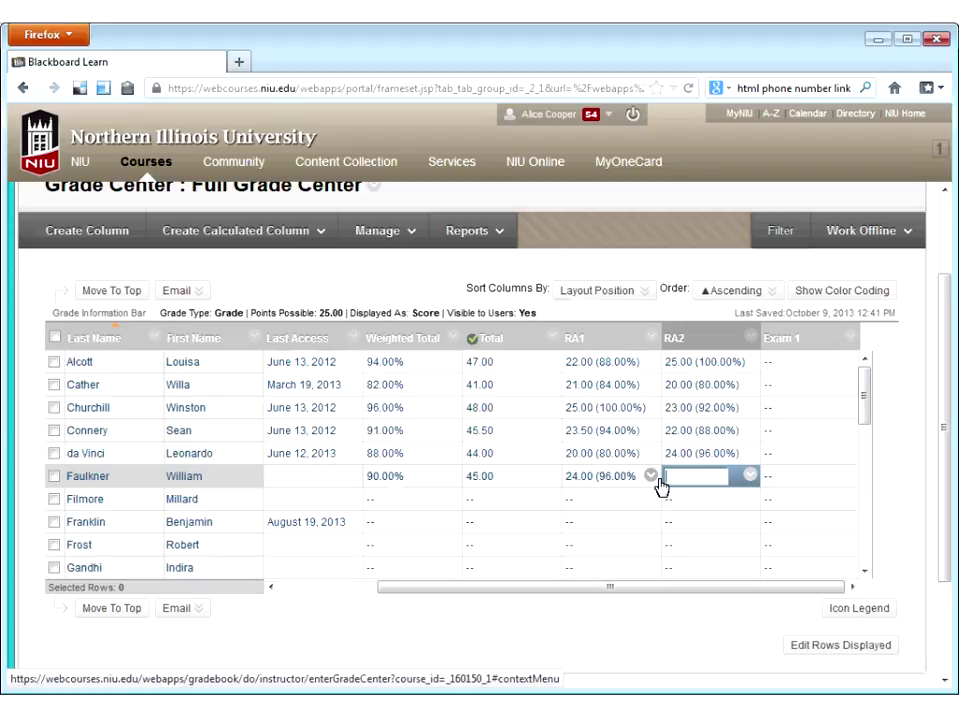
key("Return")
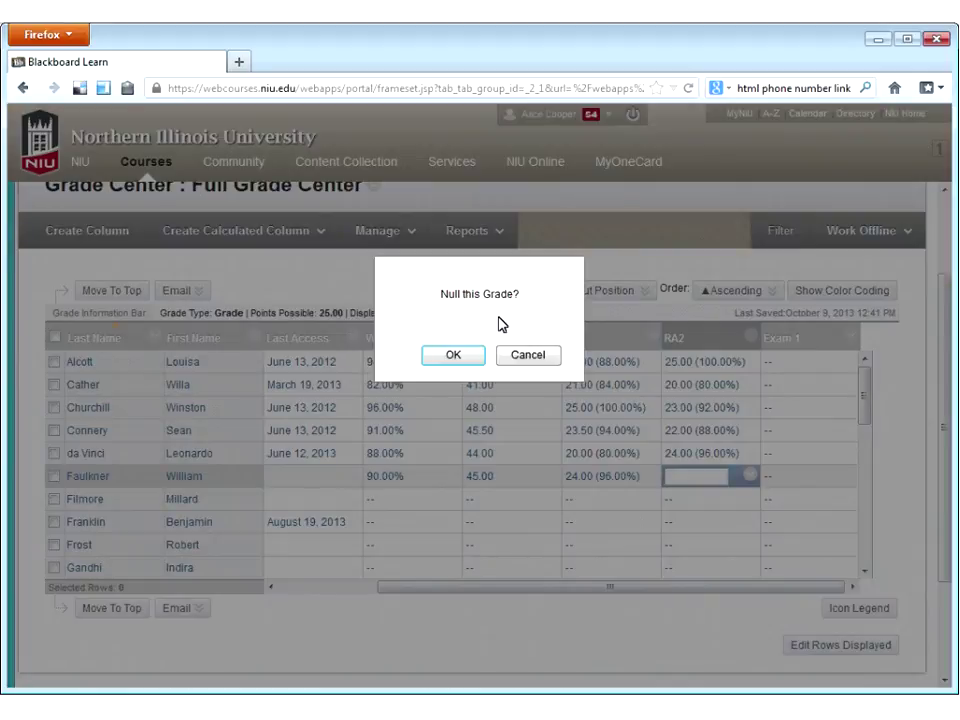
left_click(450, 358)
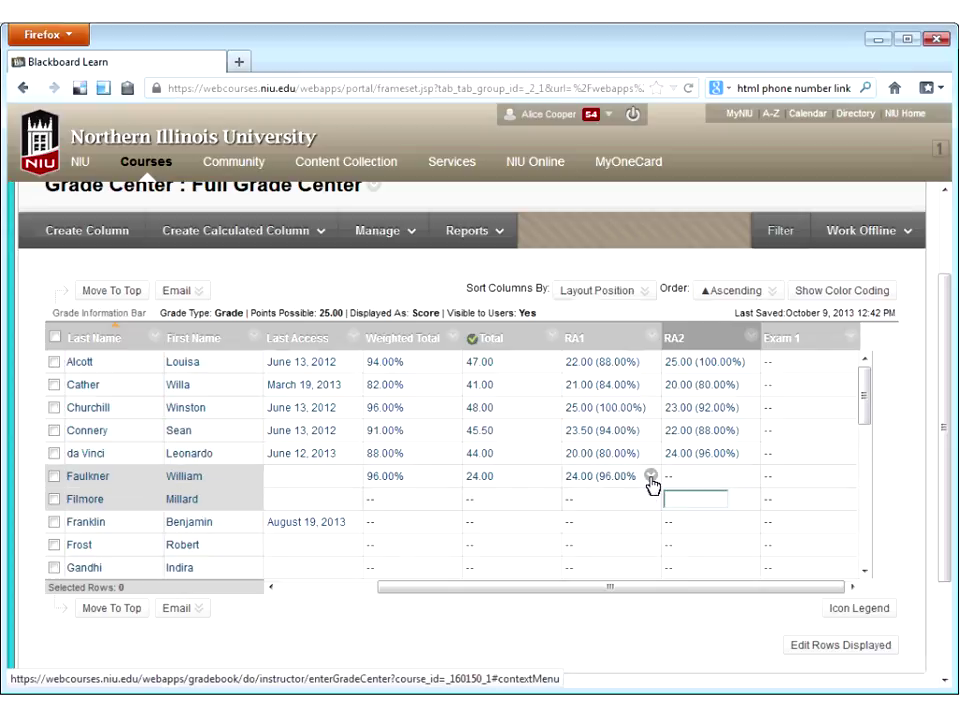
- View the grade details and grade history of the sixth student's RA1 grade, and return to the Grade Center
left_click(651, 482)
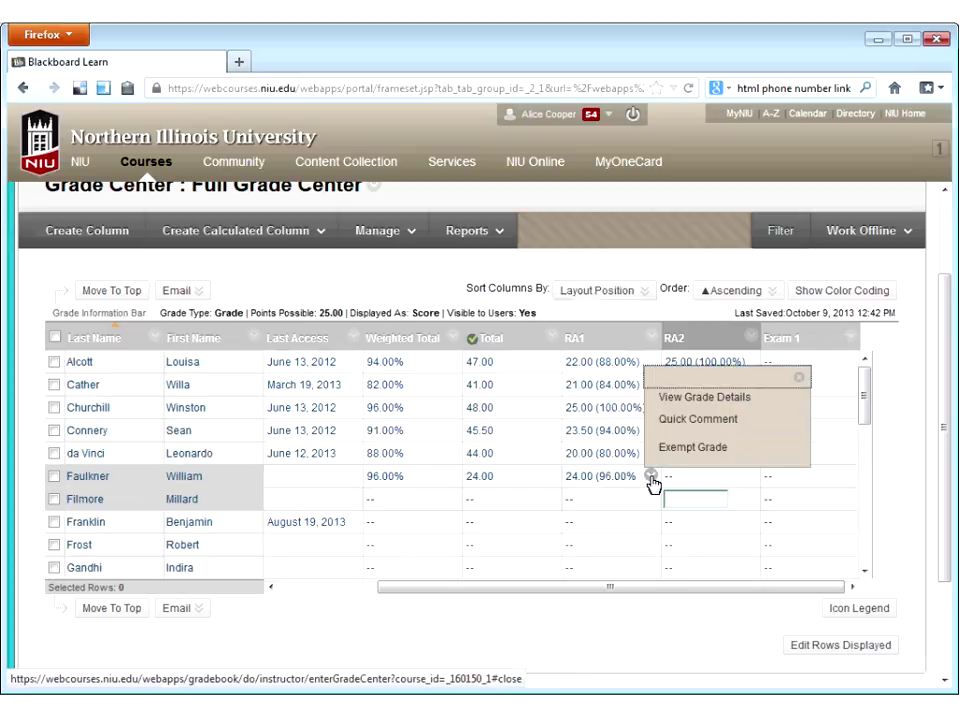
left_click(699, 409)
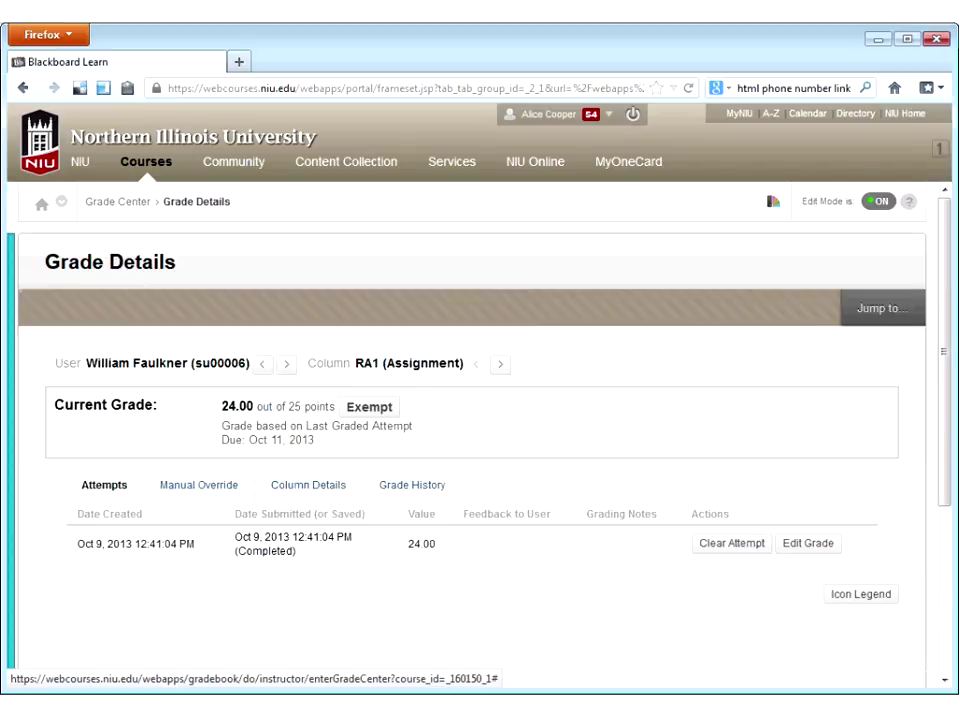
left_click(407, 490)
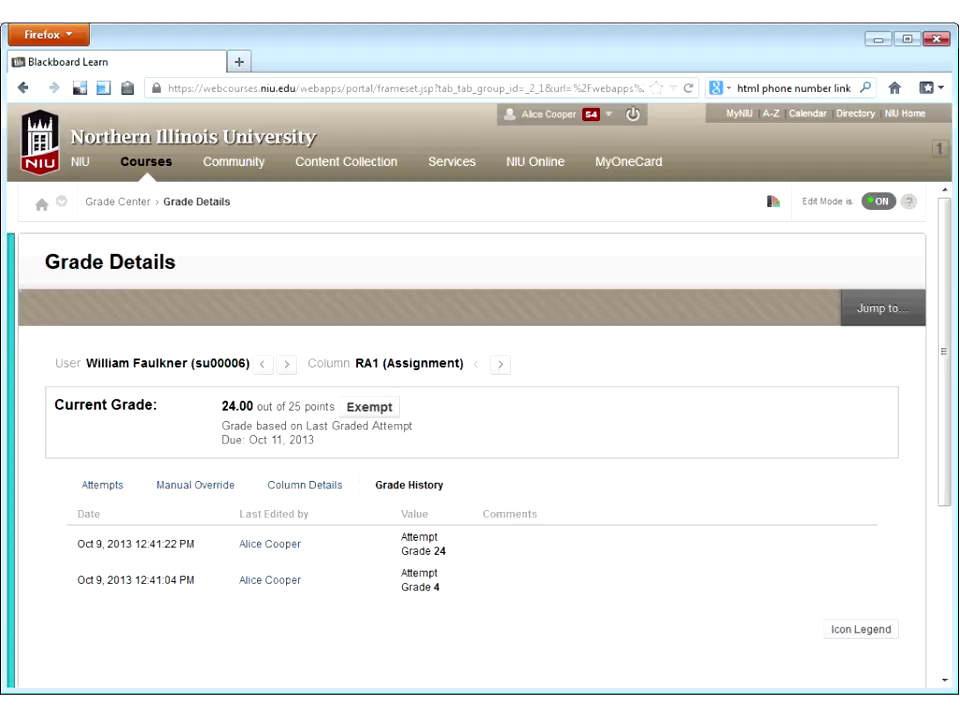
left_click(110, 204)
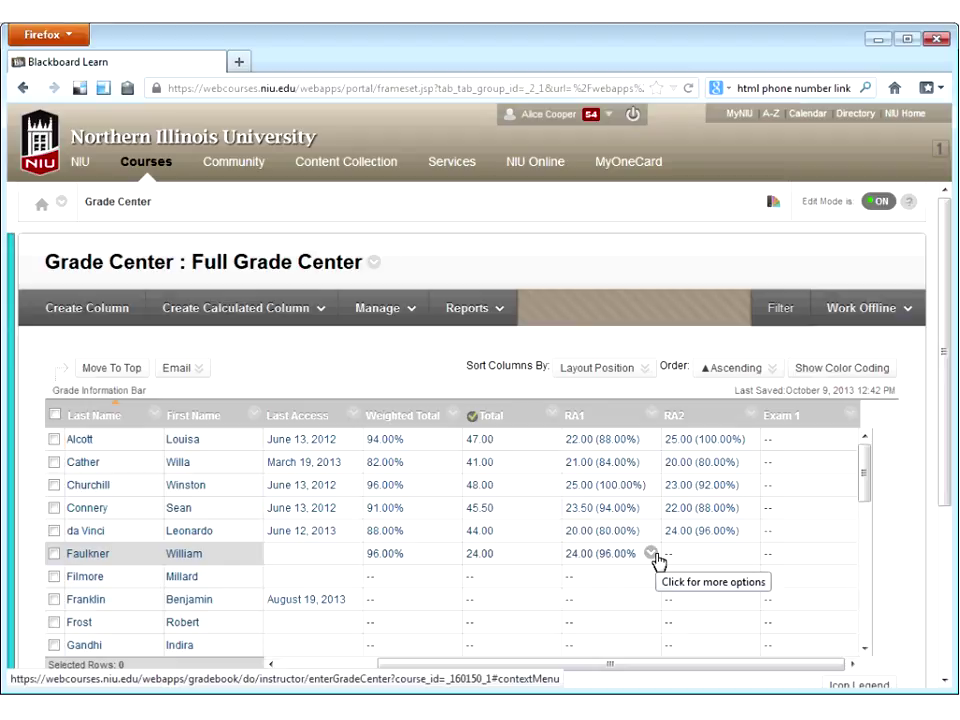
- Review the grade history of the whole RA1 column and return to the Grade Center
left_click(653, 415)
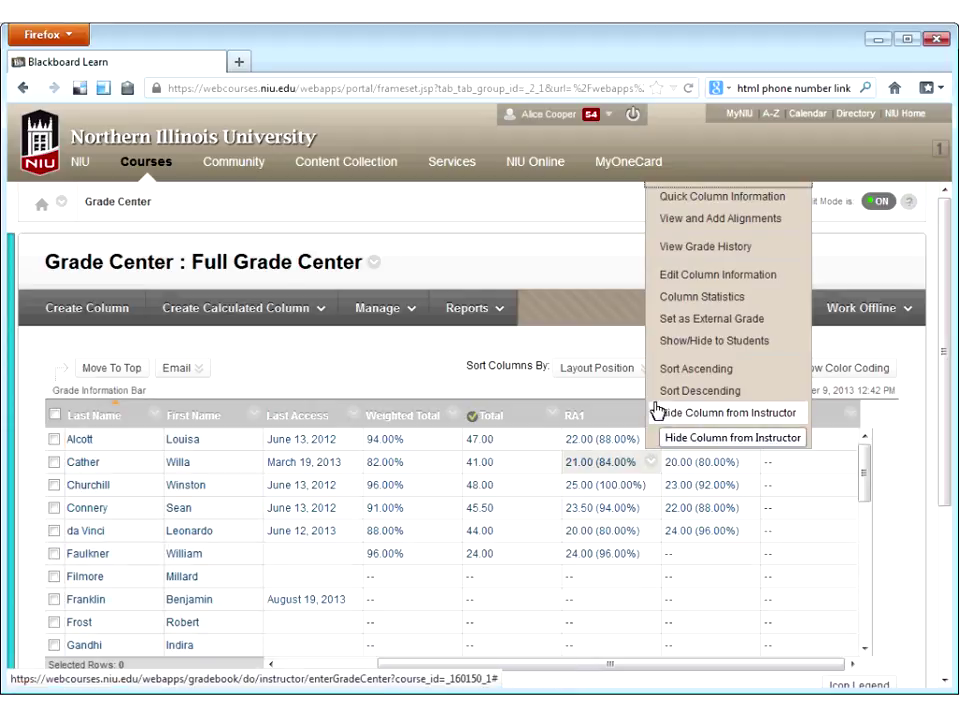
left_click(690, 250)
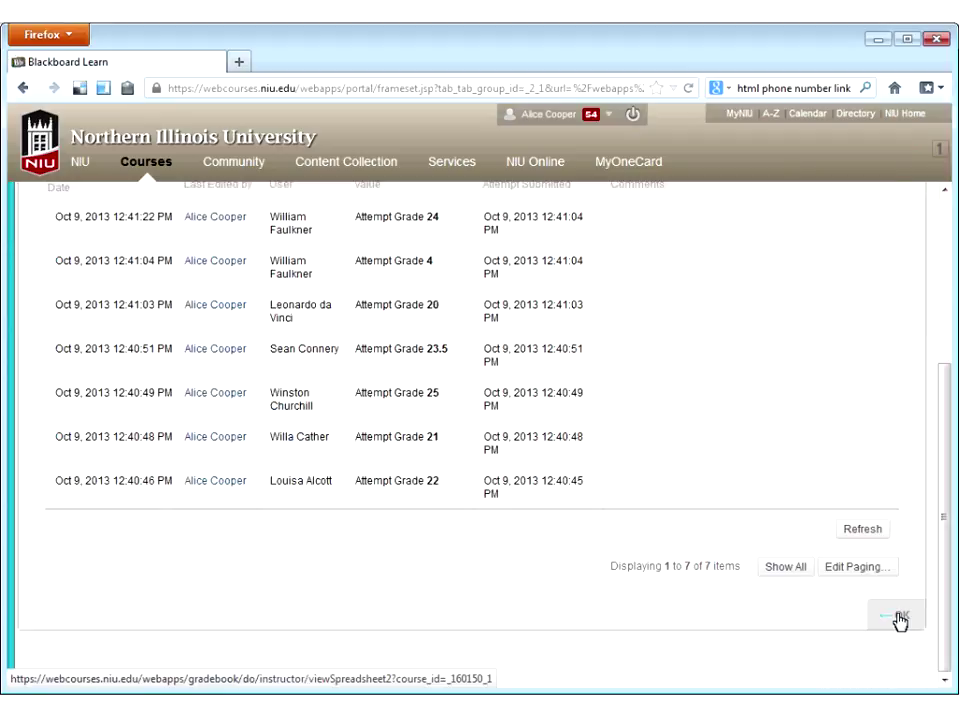
scroll(898, 618, "up", 5)
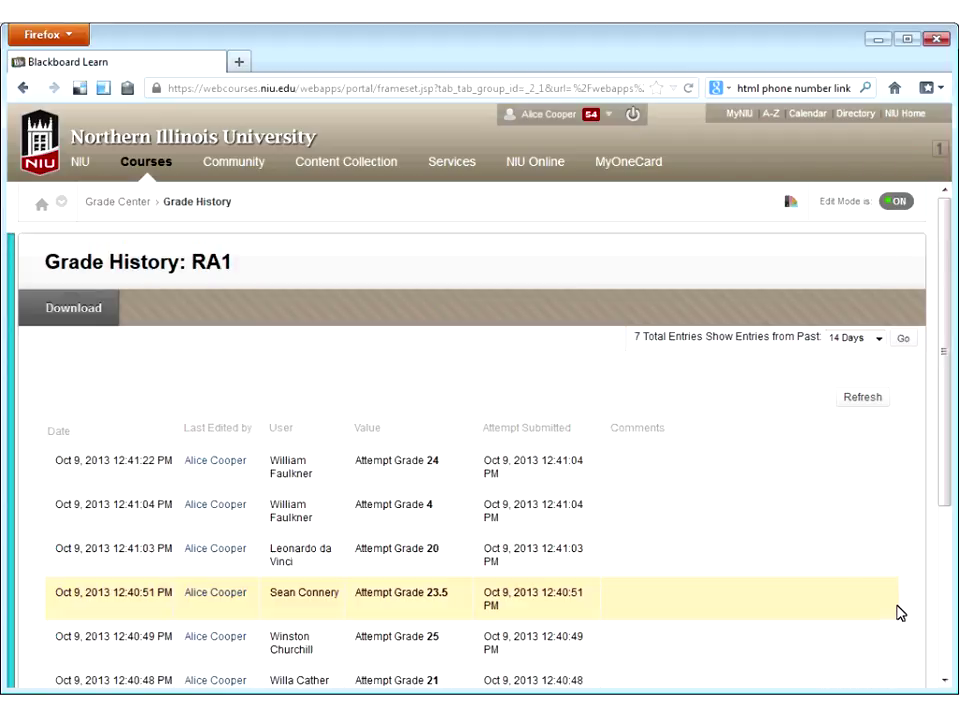
left_click(128, 203)
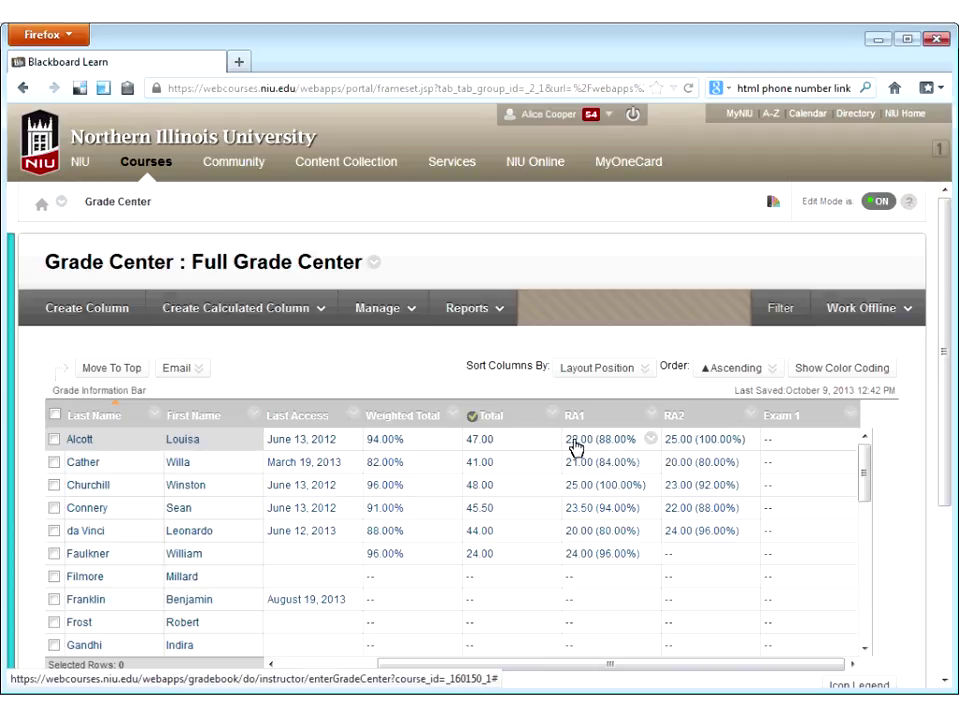
- Start a quick comment on the first student's RA1 grade with the user feedback "Your reflection should have been longer."
left_click(650, 440)
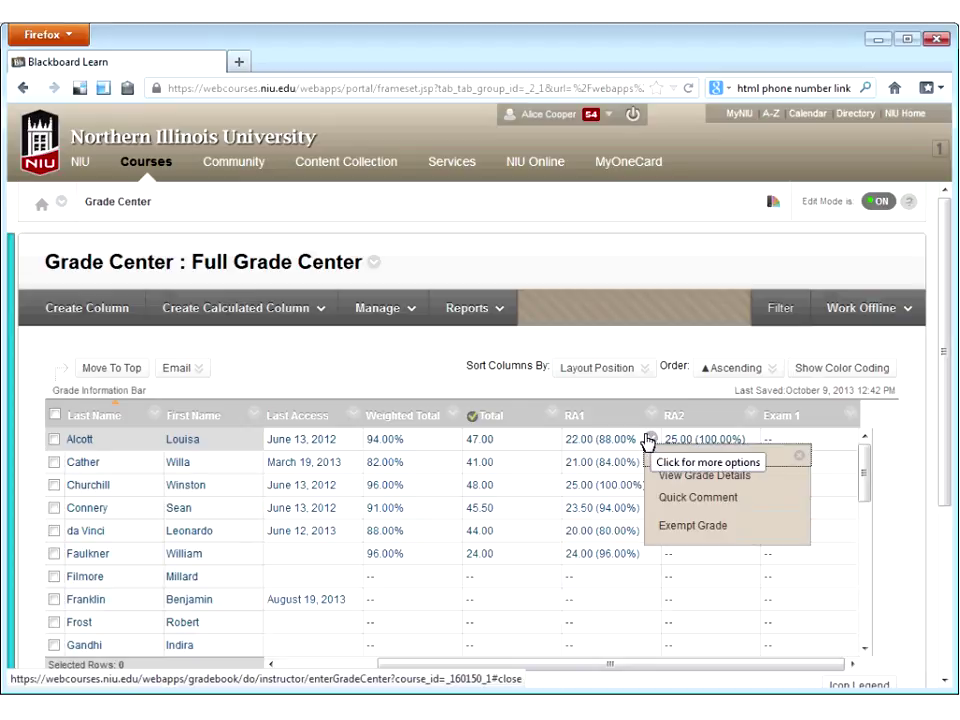
left_click(693, 505)
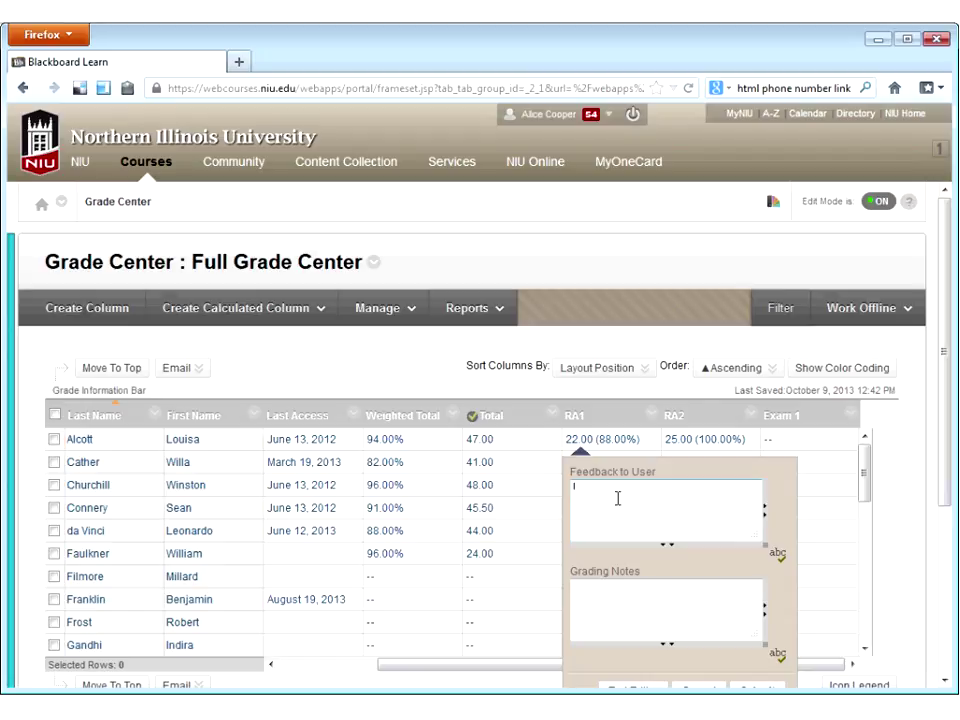
type("Your reflection should have been longer.")
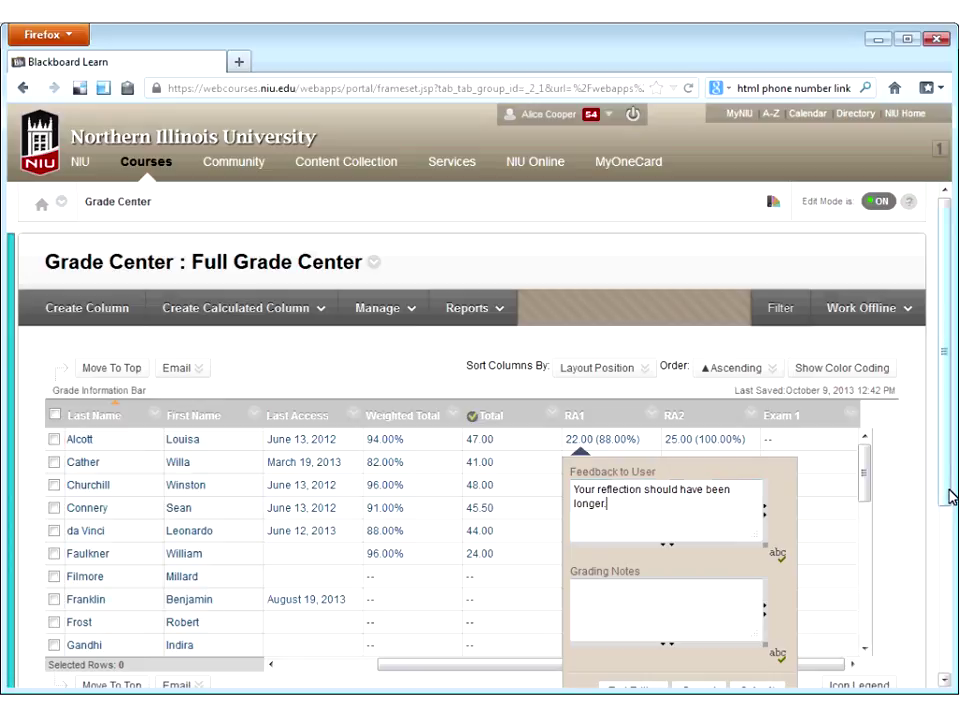
scroll(952, 497, "down", 1)
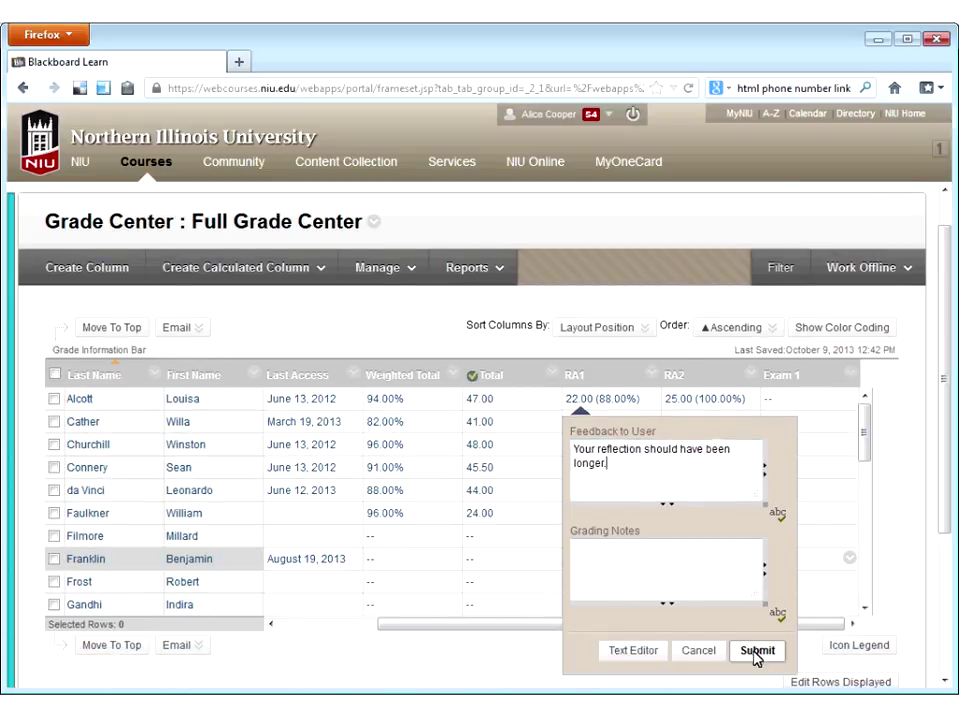
- Enter the grading note "These are private to the instructor" in the quick comment
left_click(608, 554)
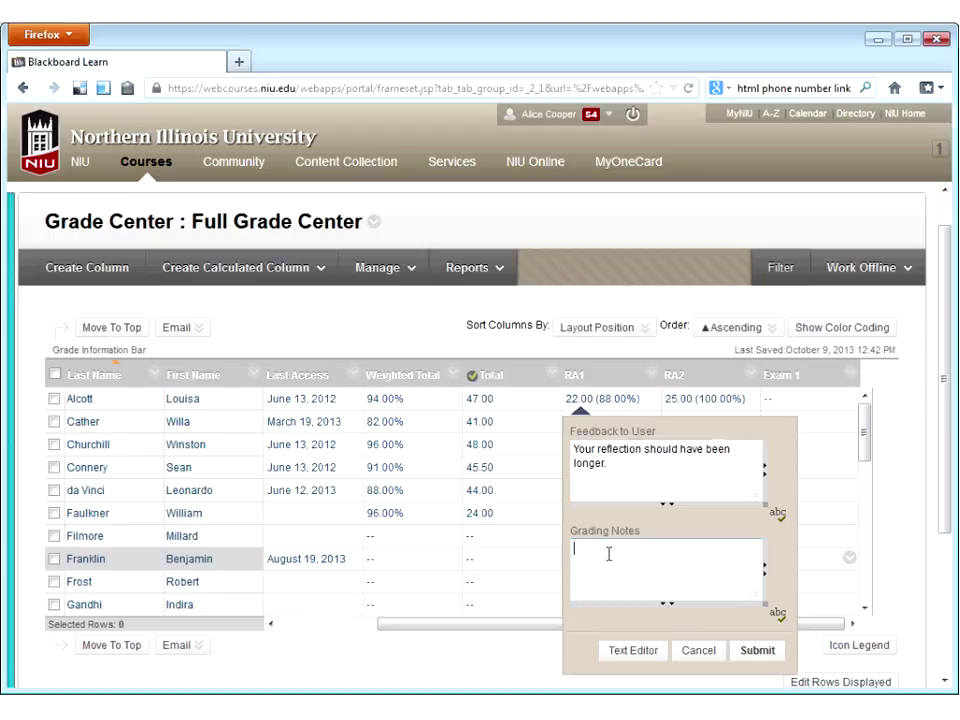
type("These an")
key("BackSpace")
type("re private to the instructor")
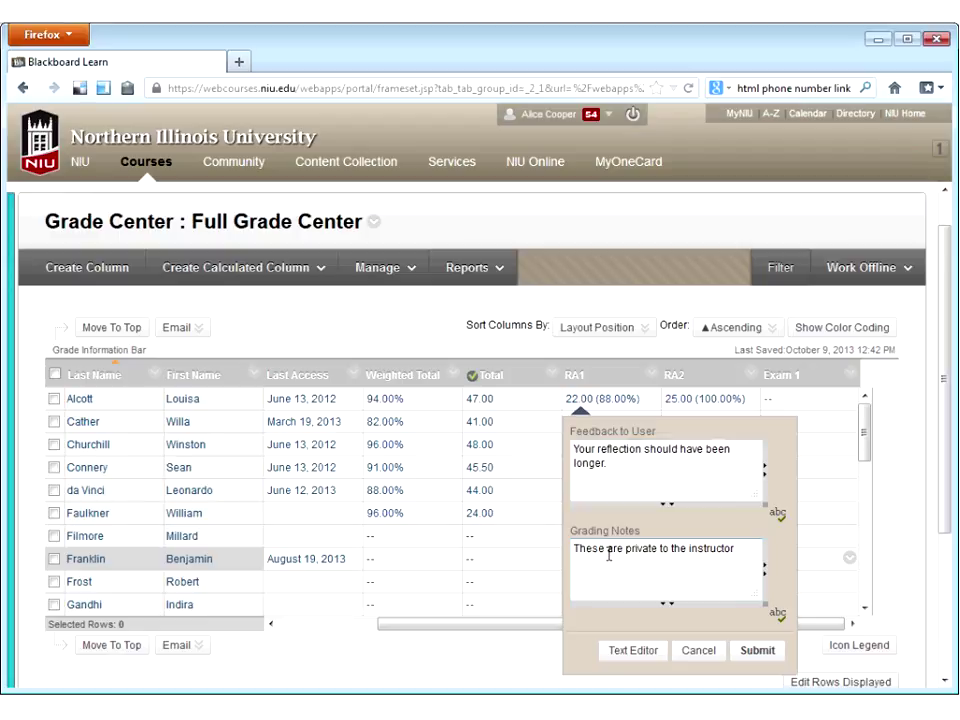
- Make the quick comment's grading notes read "Submitted late due to illness" and submit the comment
left_click_drag(735, 549, 575, 556)
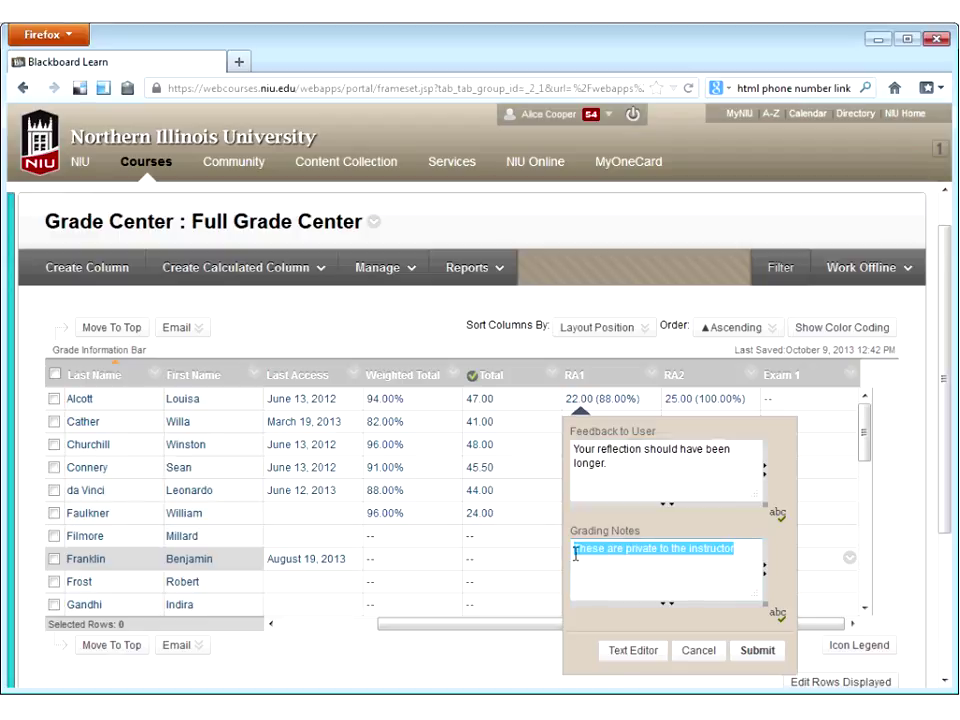
type("Submitted late due to i")
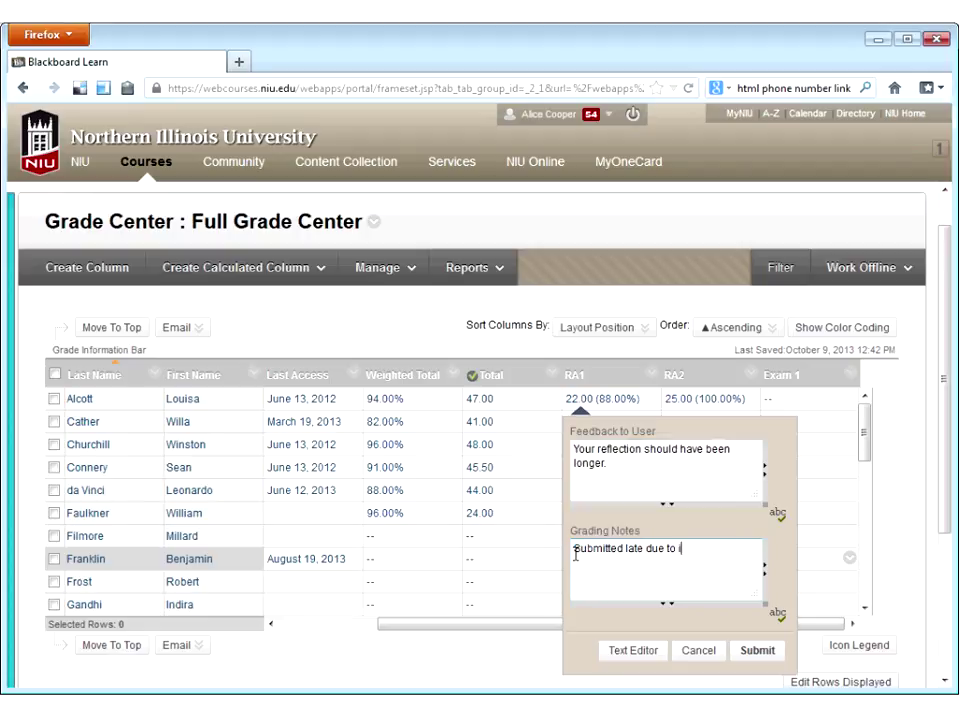
type("llness")
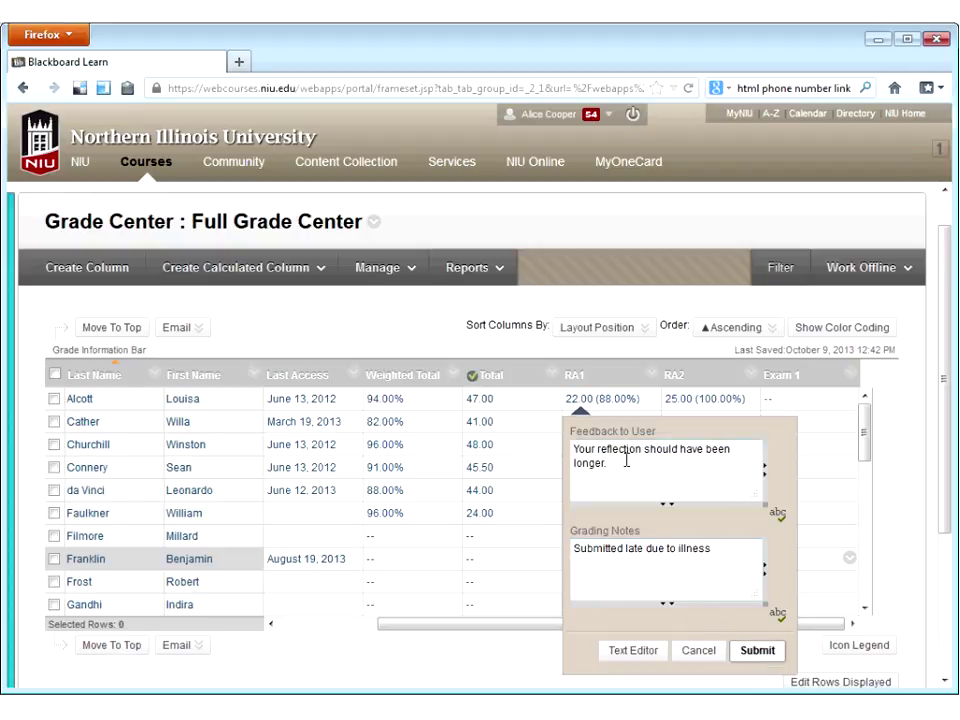
left_click(756, 651)
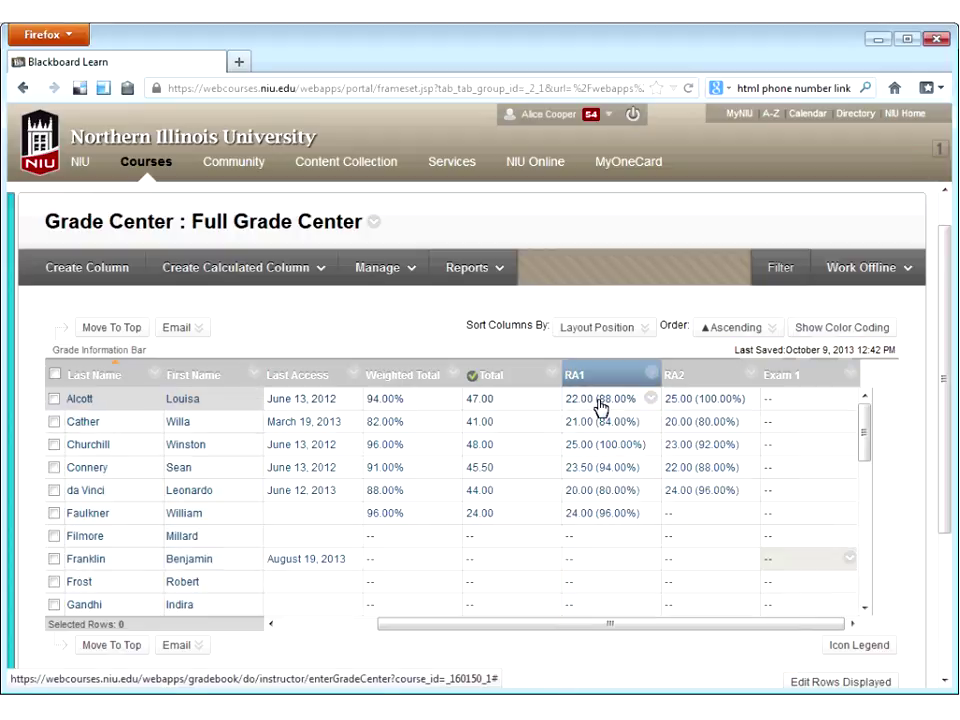
- Review the saved quick comment on the first student's RA1 grade and close it without changes
left_click(651, 400)
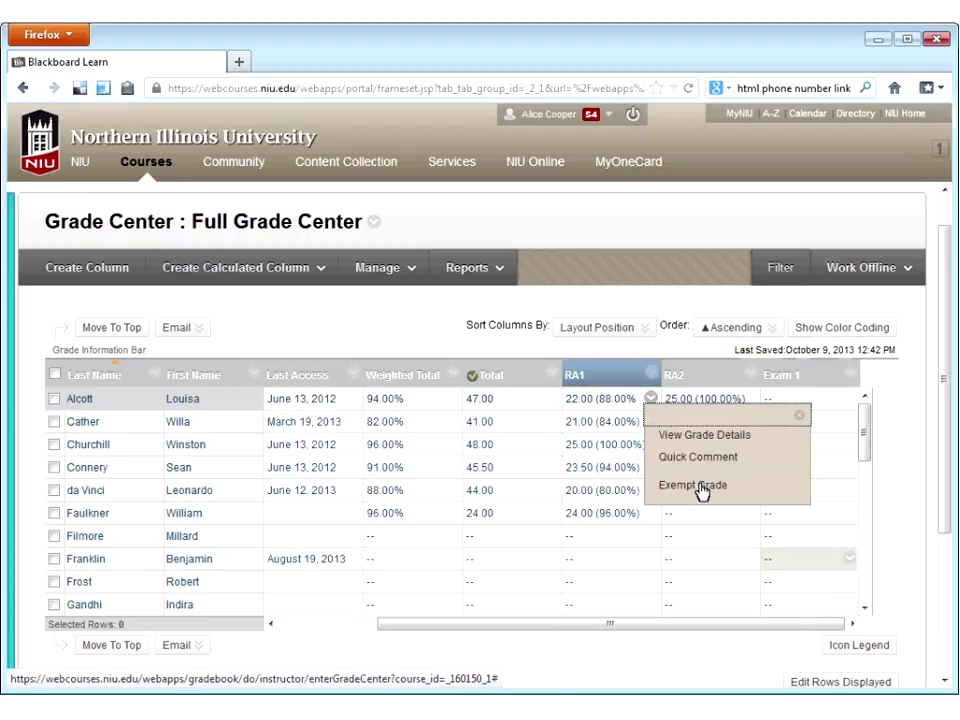
left_click(694, 460)
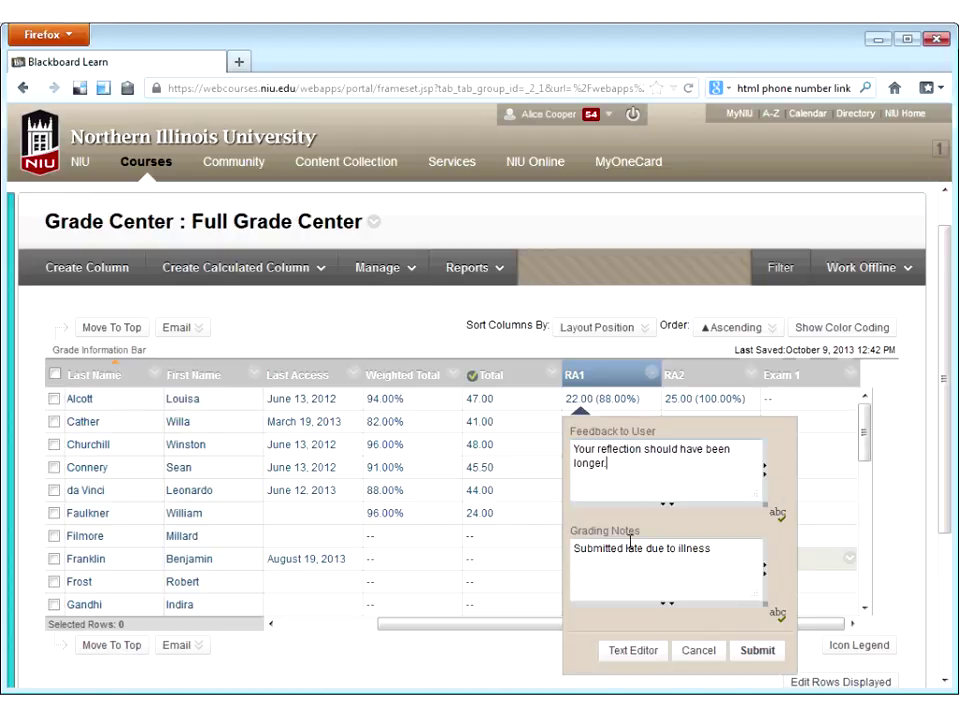
left_click(696, 652)
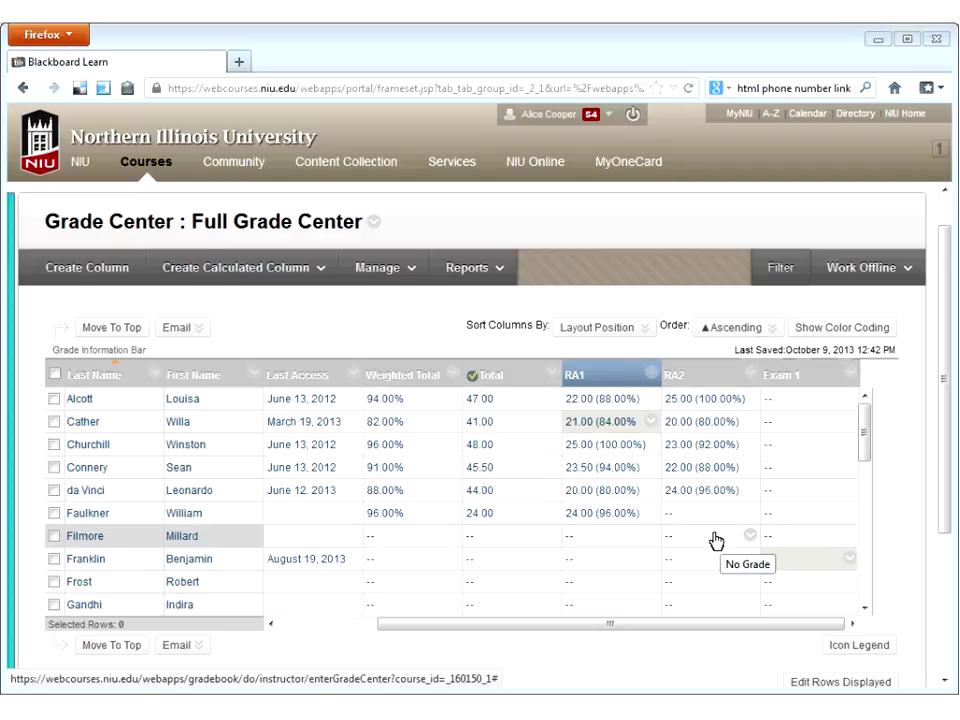
- Create a grade column named "Reflection Assignment 3" with the Grade Center name RA3
left_click(74, 280)
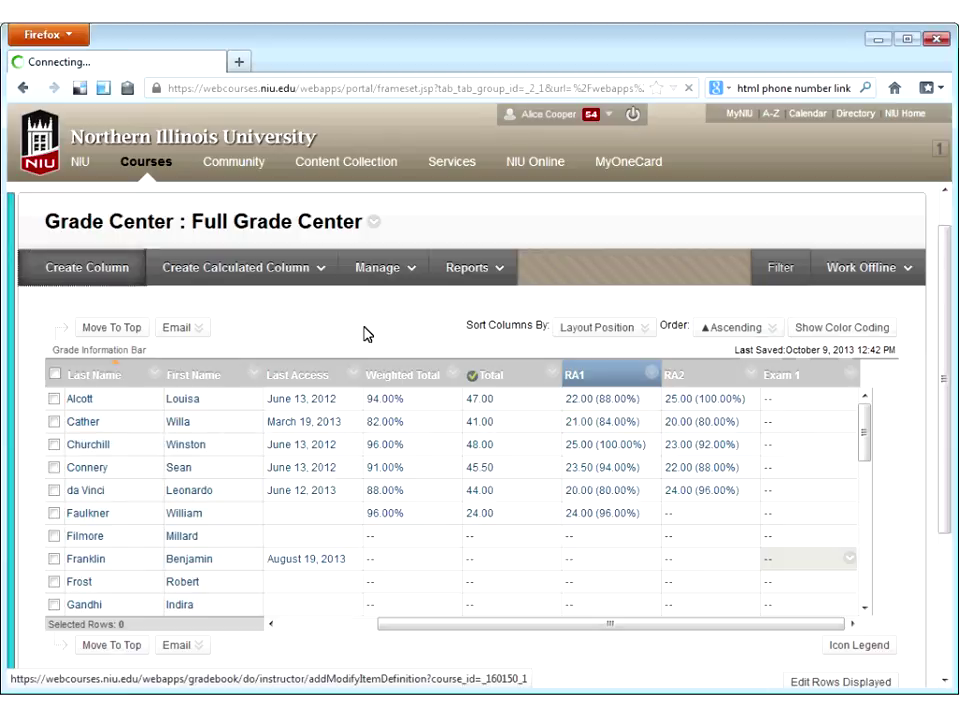
type("RA")
key("BackSpace")
type("efle")
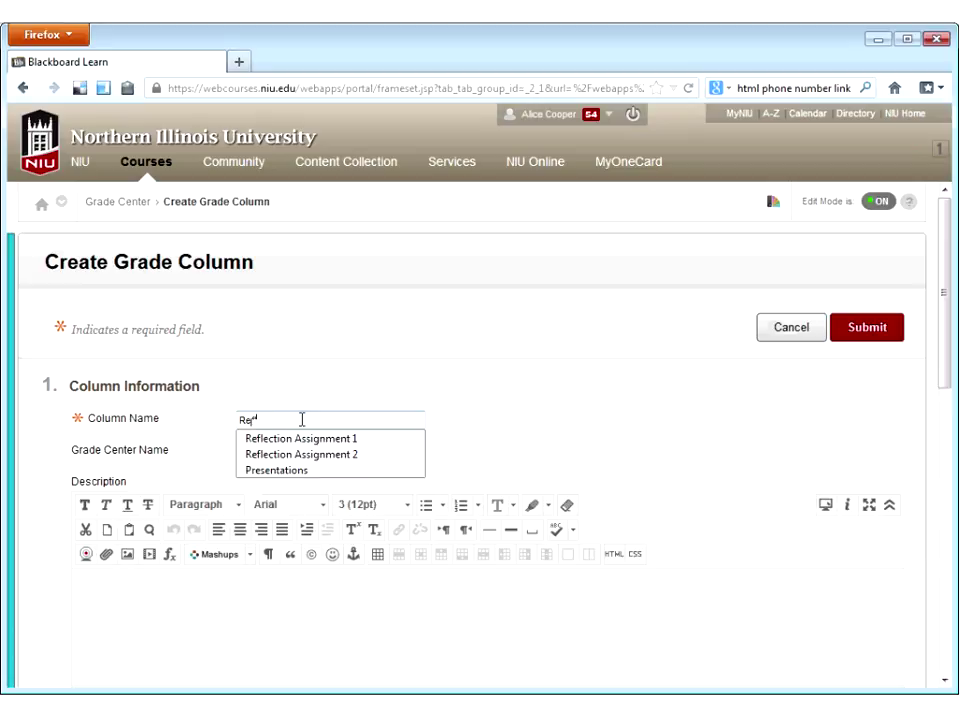
type("ction ")
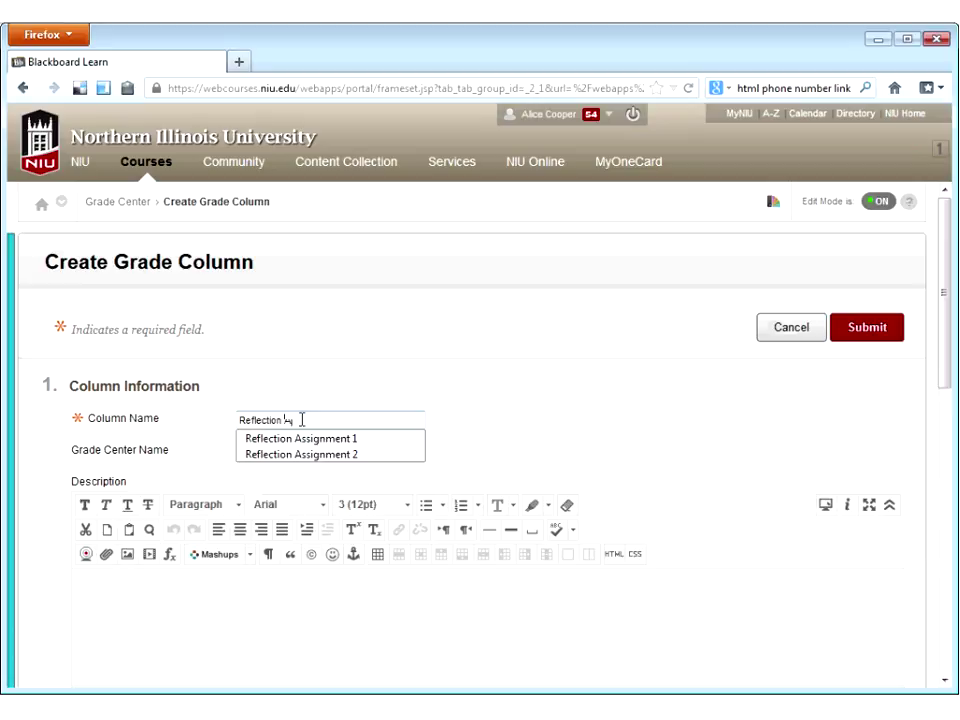
type("Assignment 3")
key("Tab")
type("A")
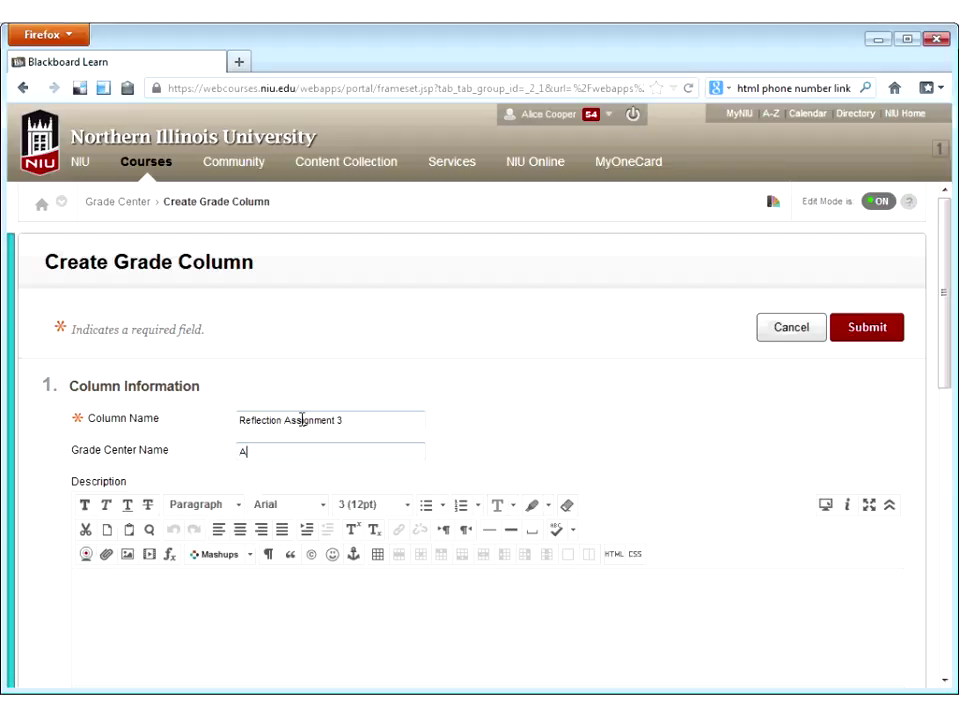
key("BackSpace")
type("RA")
- Set the new column's secondary display to Percentage, its category to Assignment and its points possible to 25
scroll(321, 405, "down", 5)
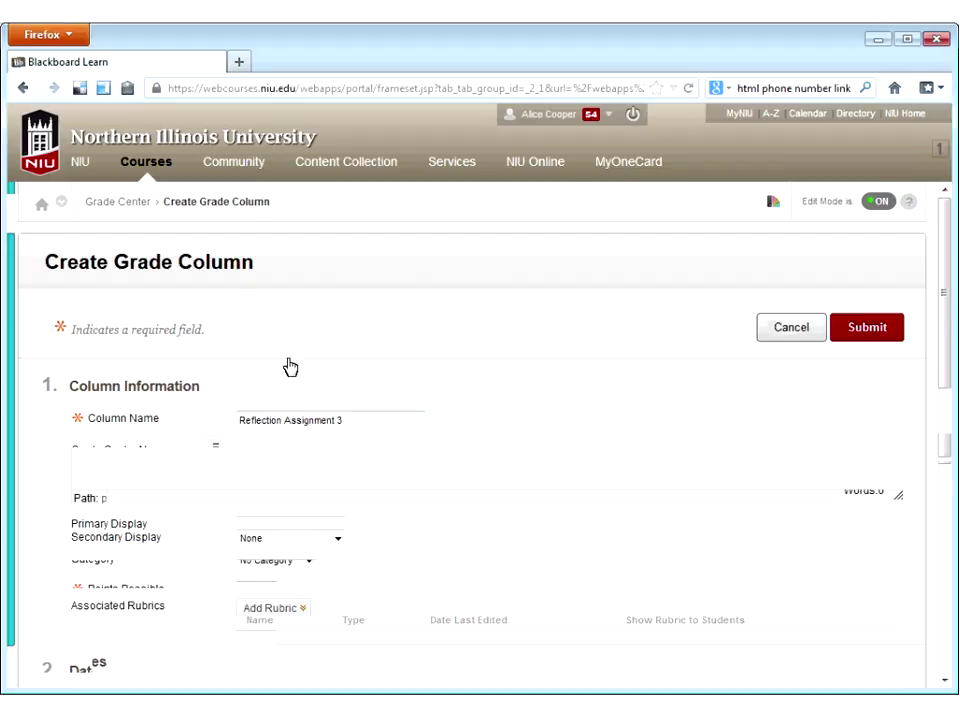
left_click(268, 258)
left_click(261, 286)
left_click(262, 312)
left_click(268, 318)
left_click(266, 321)
type("25")
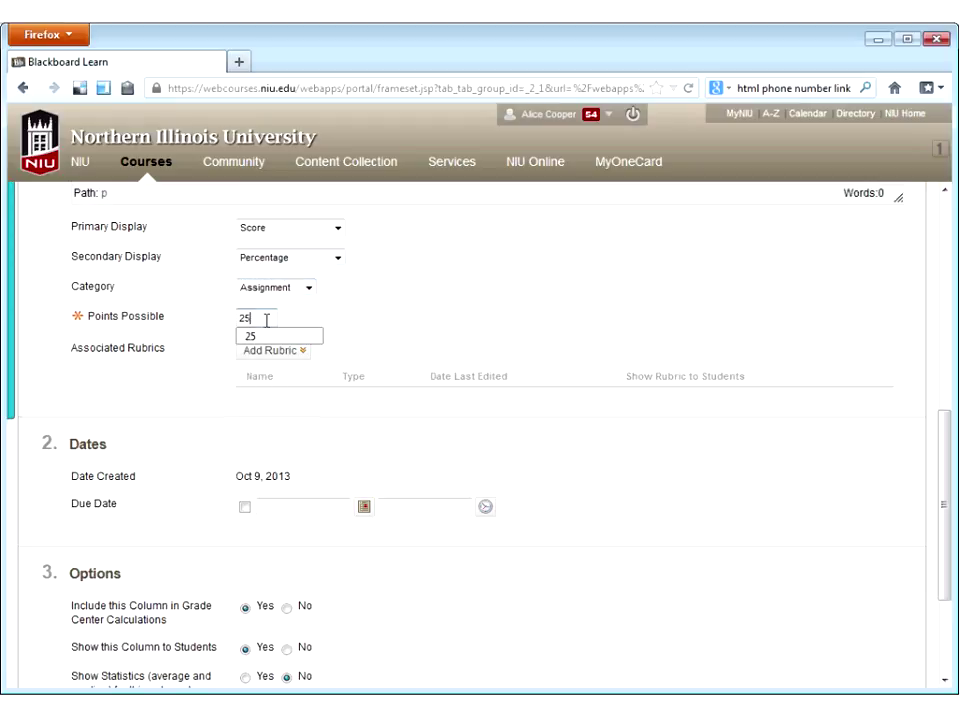
- Set the new column's due date to 10/25/2013 and submit the column
left_click(363, 507)
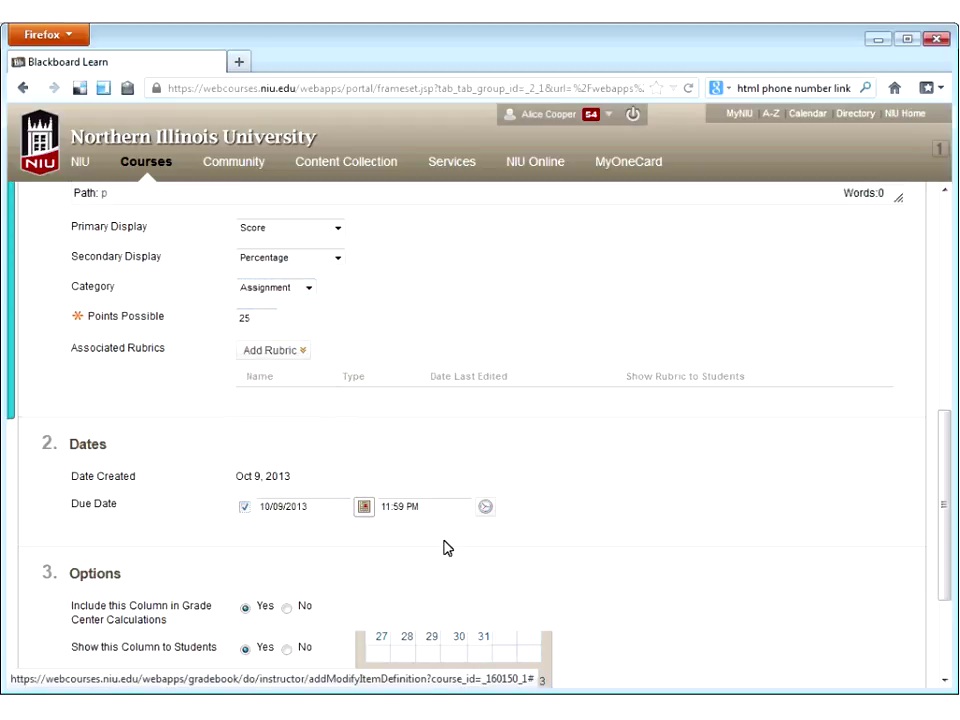
left_click(508, 559)
scroll(842, 676, "down", 3)
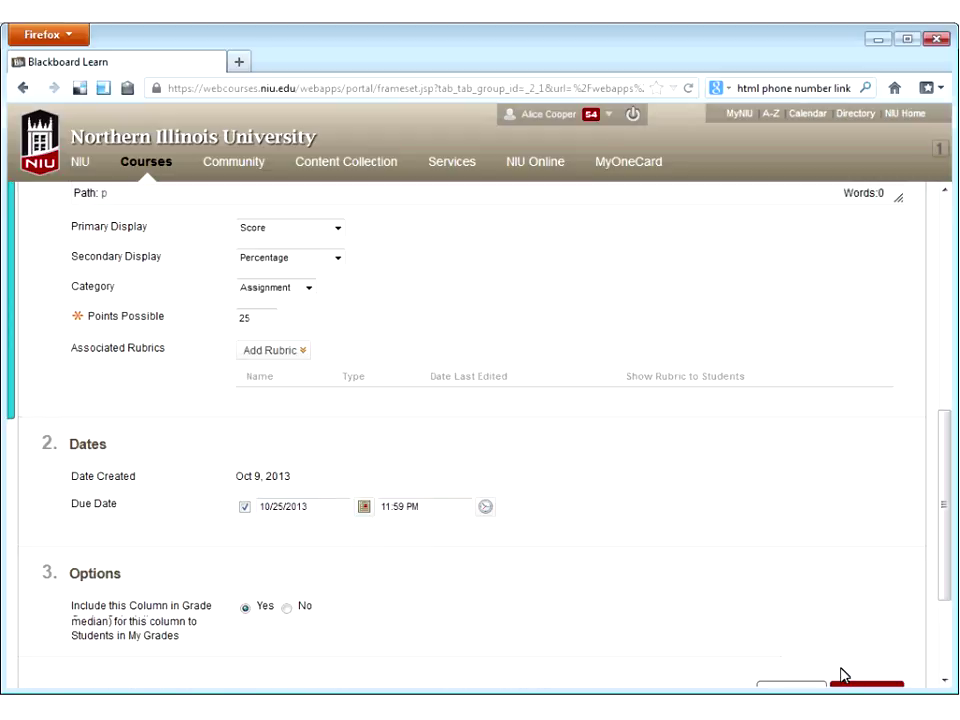
left_click(846, 636)
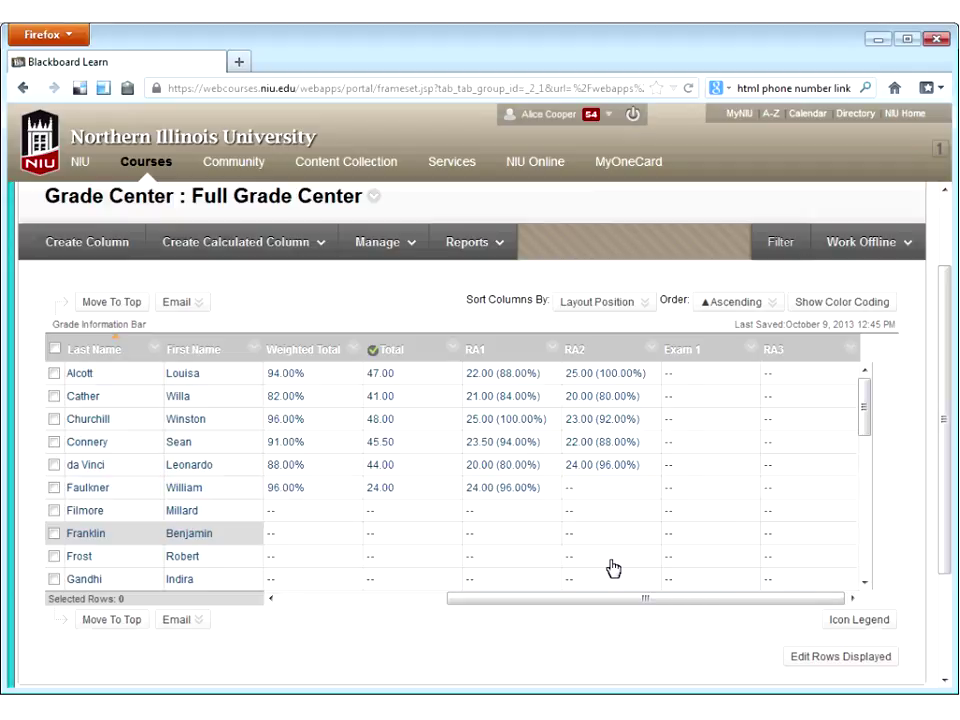
- Open the Column Organization page and bring up the columns shown in all Grade Center views
left_click(380, 243)
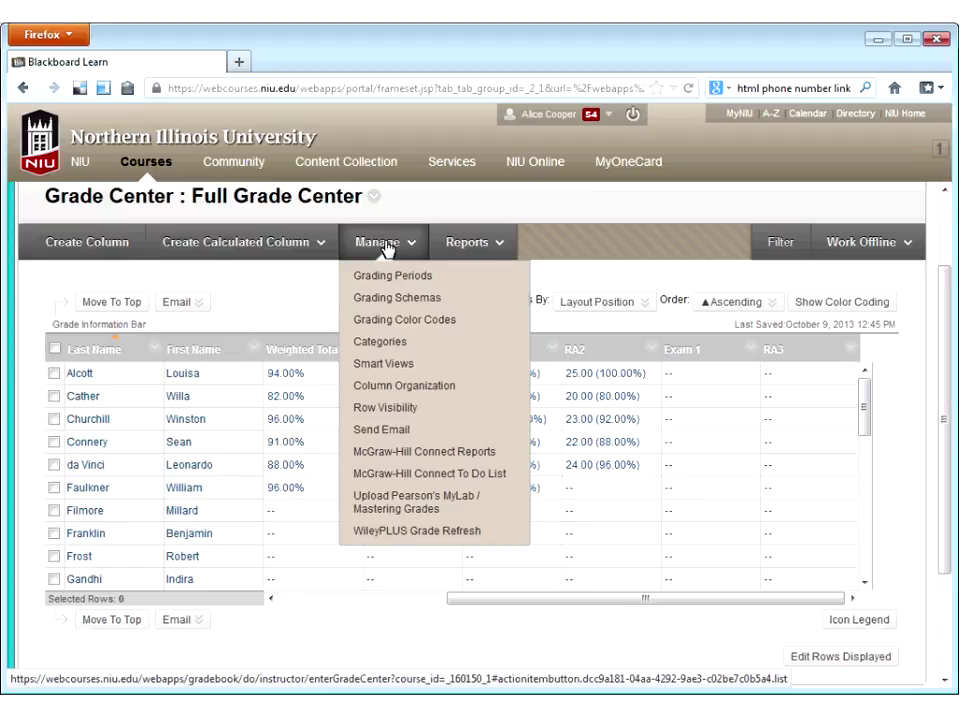
left_click(398, 388)
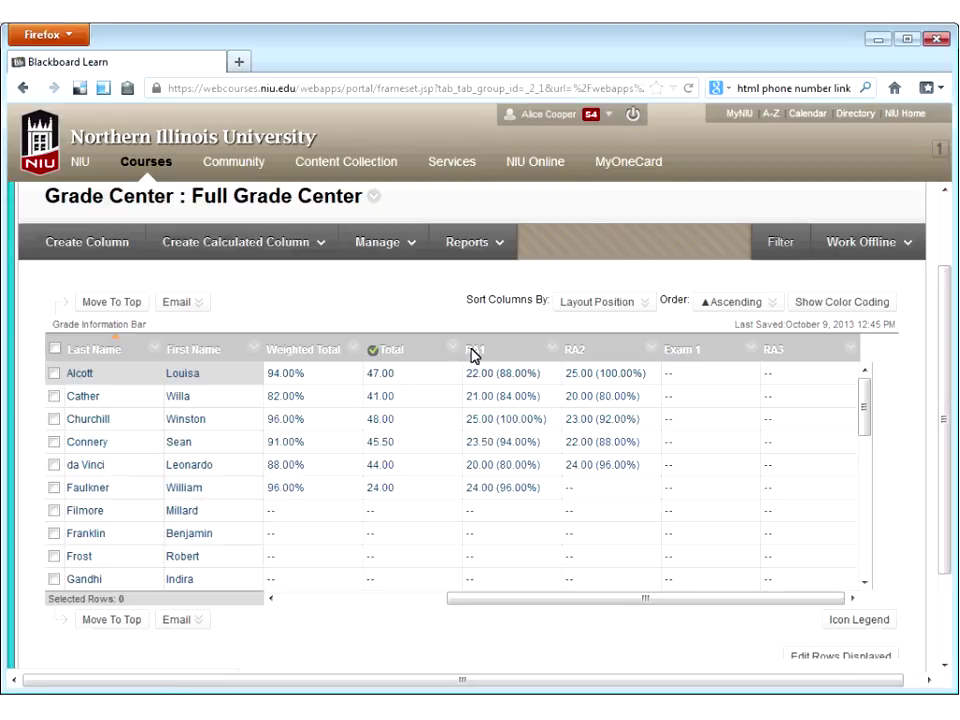
scroll(536, 370, "down", 3)
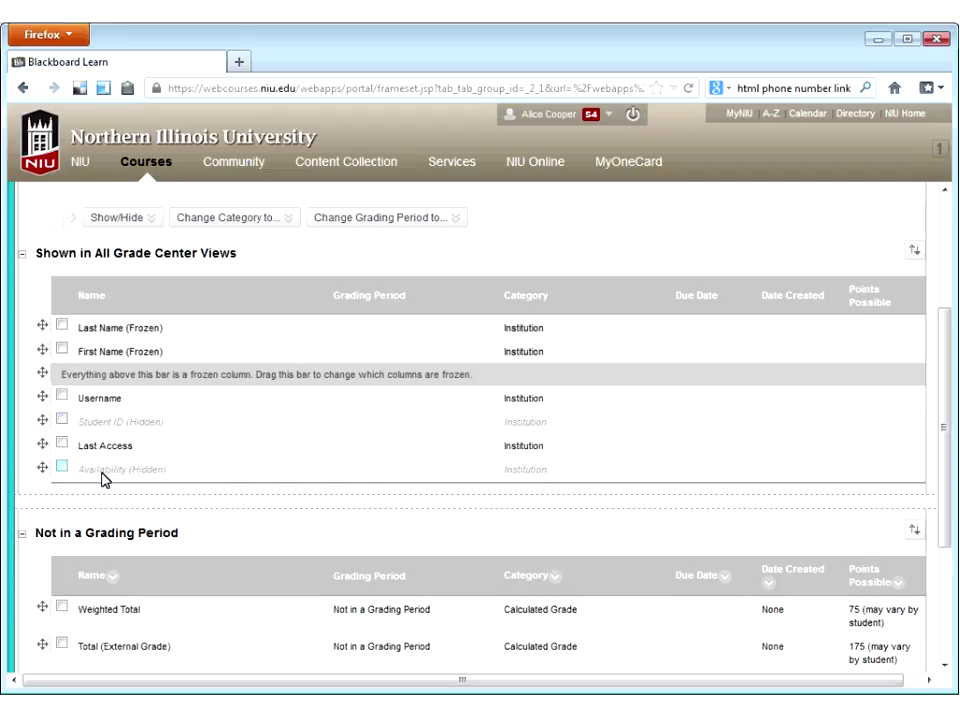
- Try selecting the hidden Student ID and Availability columns for the show/hide options, and clear the selection
left_click(63, 423)
left_click(62, 467)
left_click(141, 219)
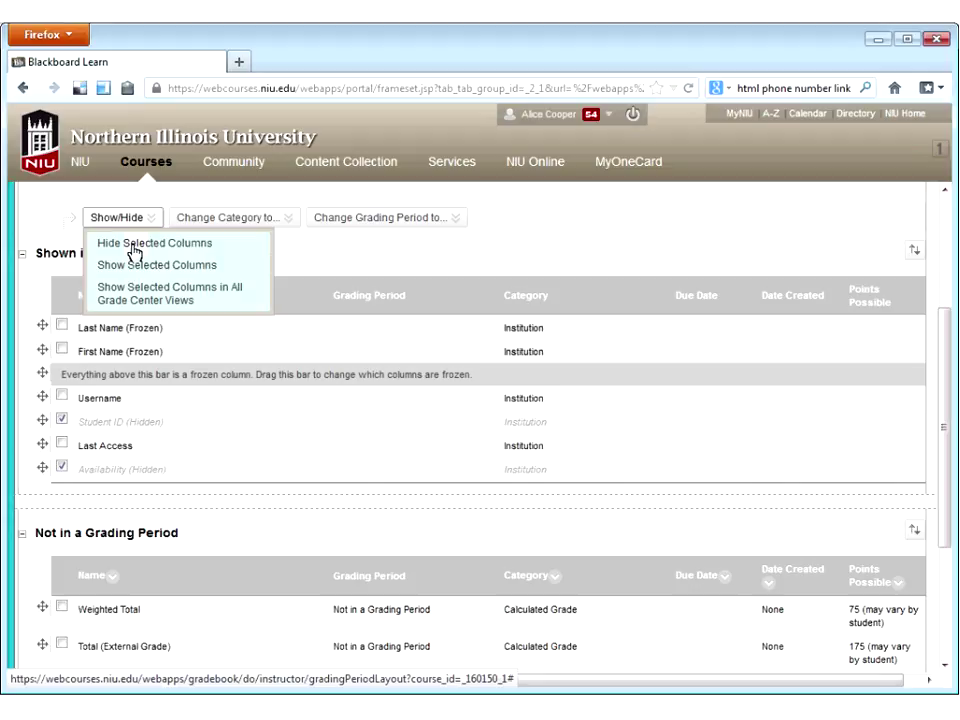
left_click(184, 273)
left_click(62, 419)
left_click(62, 467)
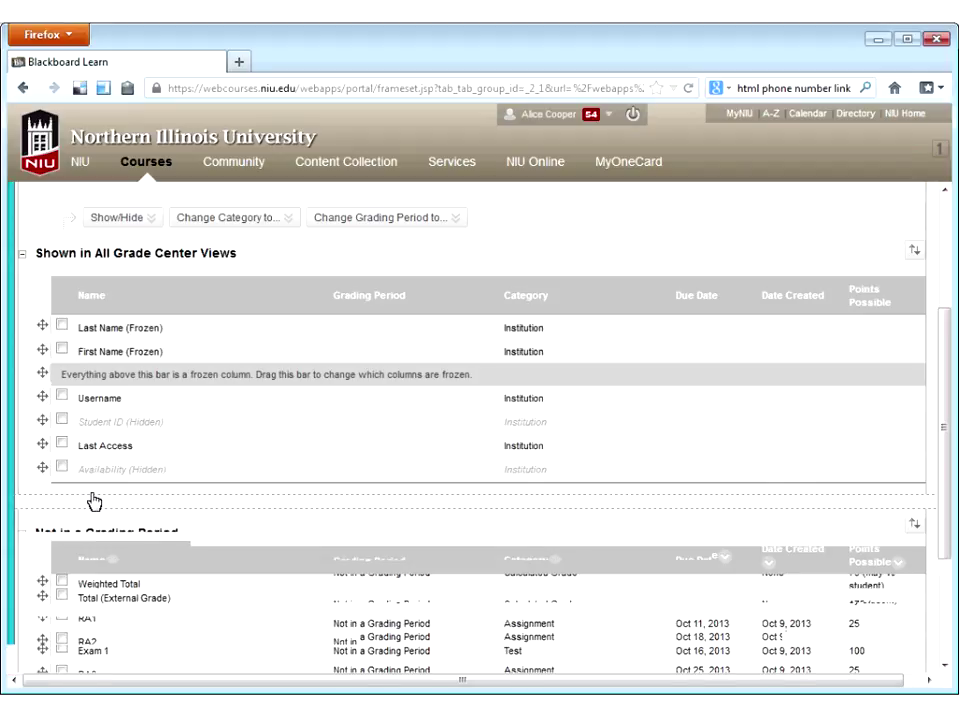
- Move the RA3 column between RA2 and Exam 1 and submit the new column order
scroll(93, 500, "down", 4)
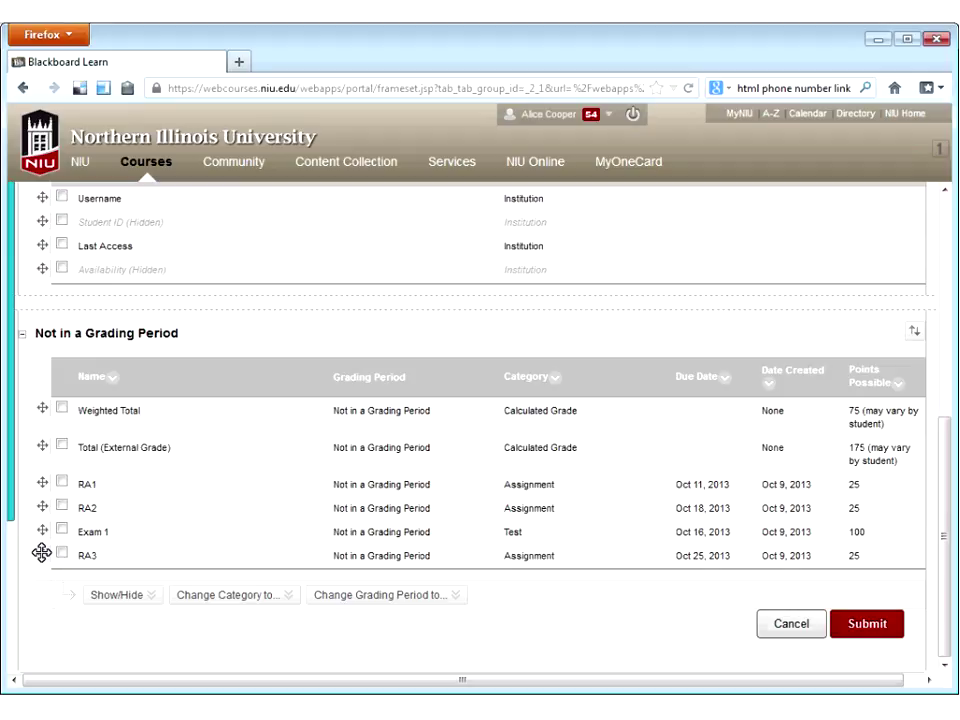
left_click_drag(41, 553, 90, 540)
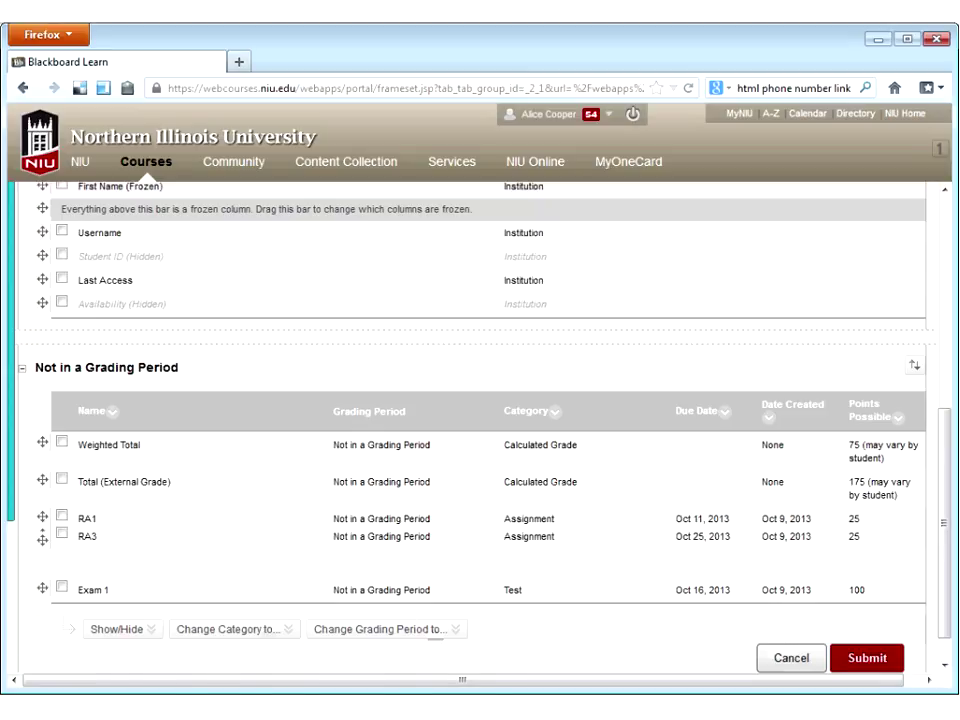
left_click(875, 662)
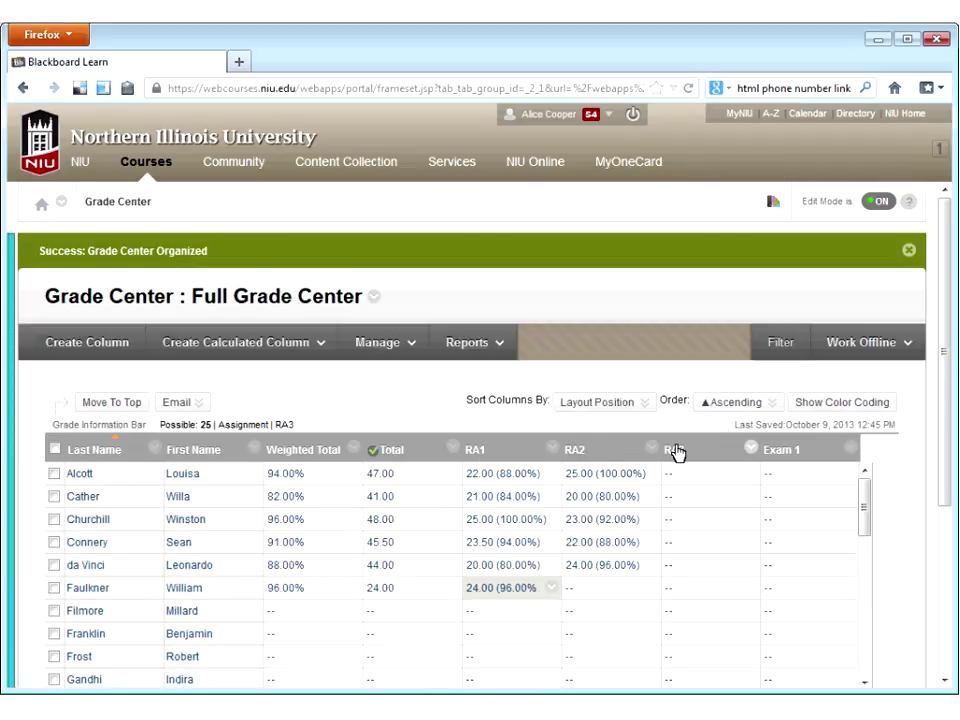
- Hide the RA3 column from students
left_click_drag(945, 469, 945, 515)
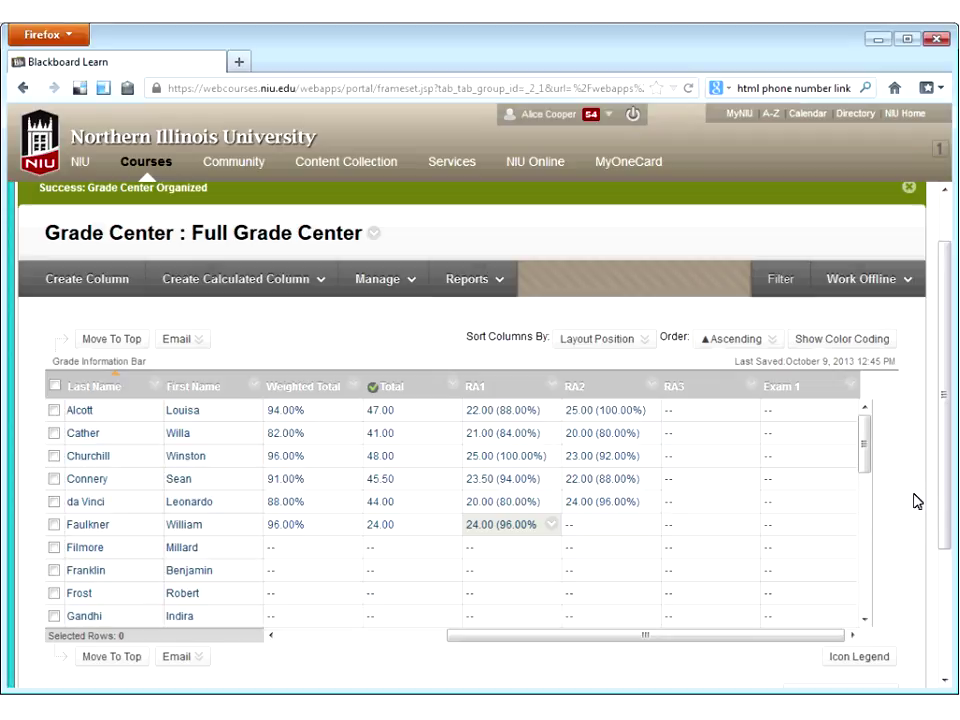
left_click(751, 390)
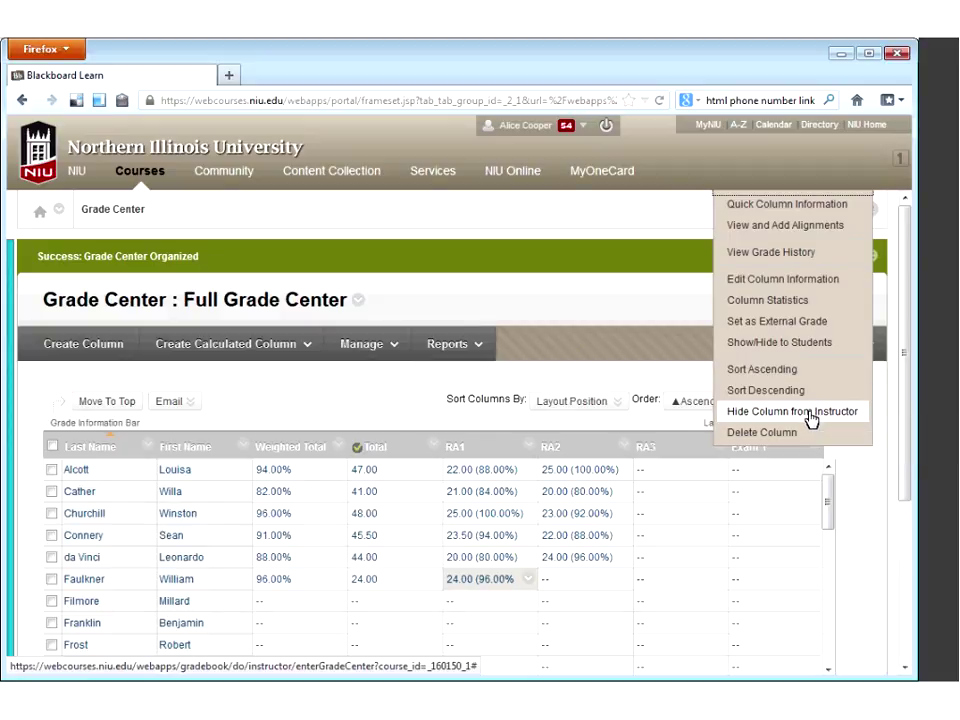
mouse_move(781, 350)
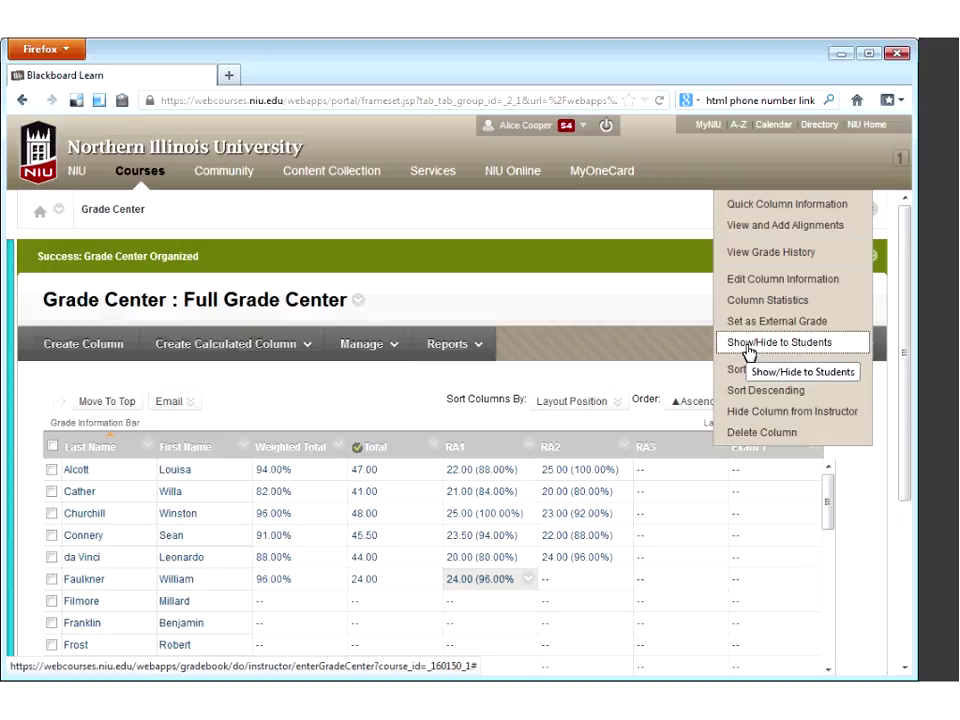
left_click(748, 345)
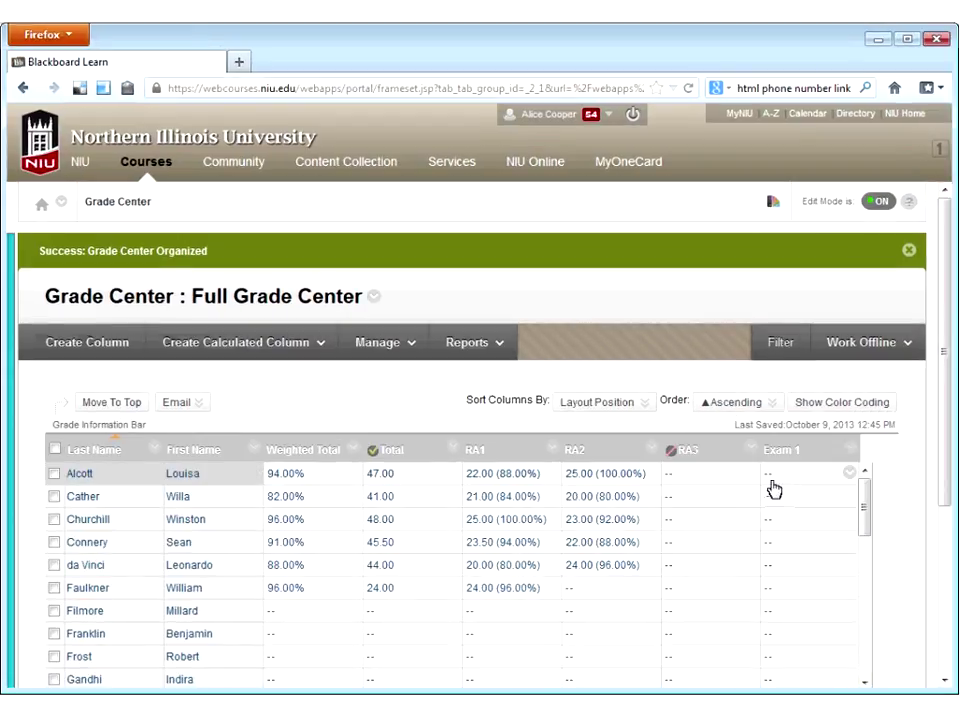
- Make the RA3 column visible to students again
left_click(752, 452)
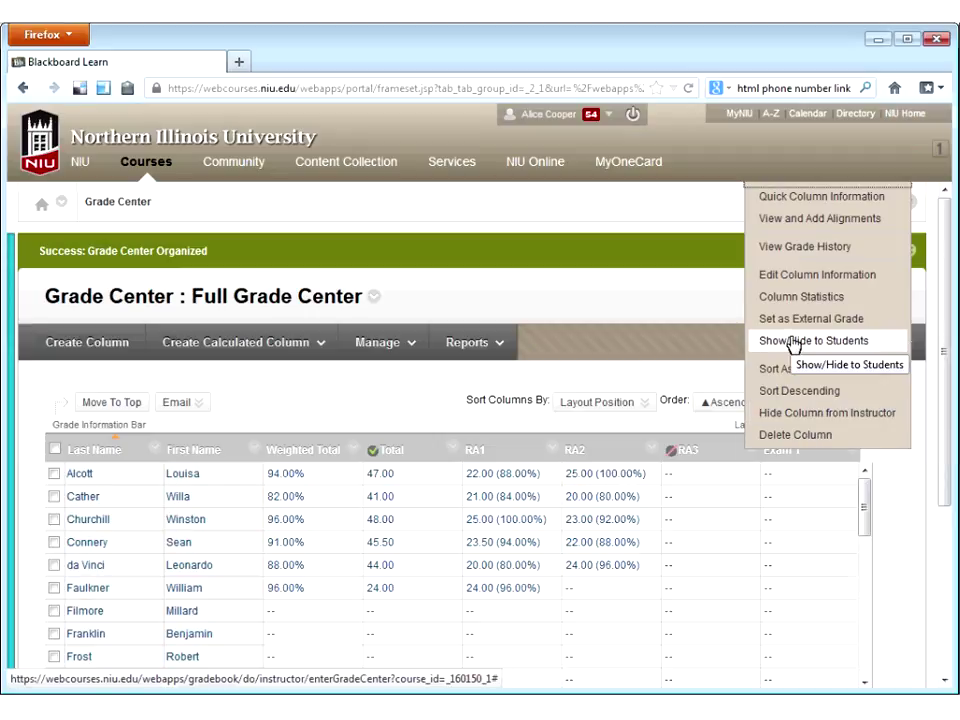
left_click(735, 402)
left_click(661, 460)
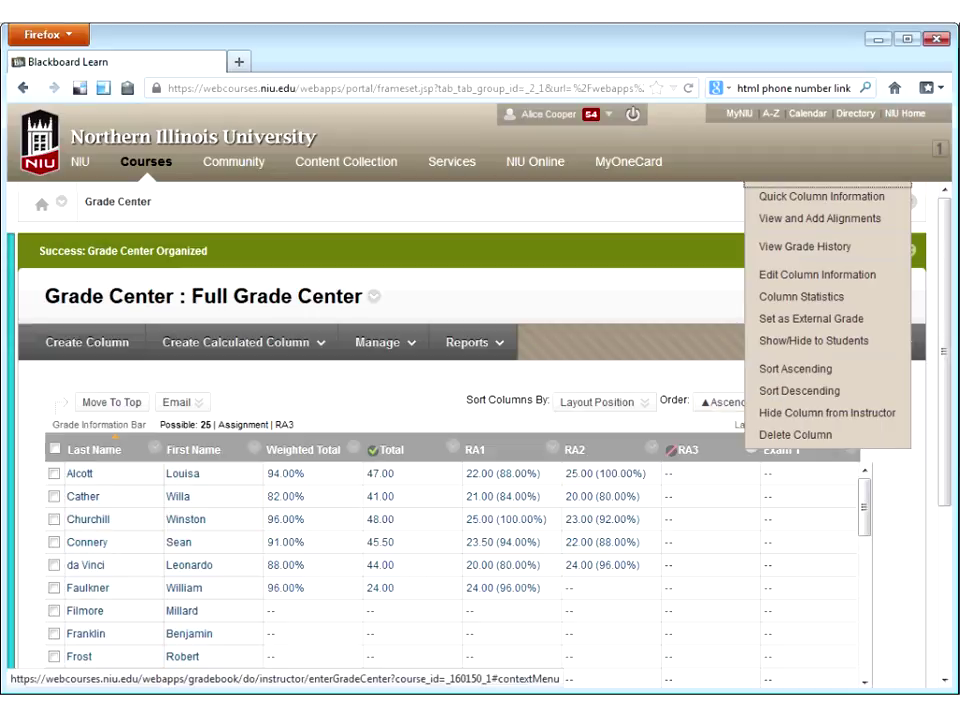
left_click(788, 342)
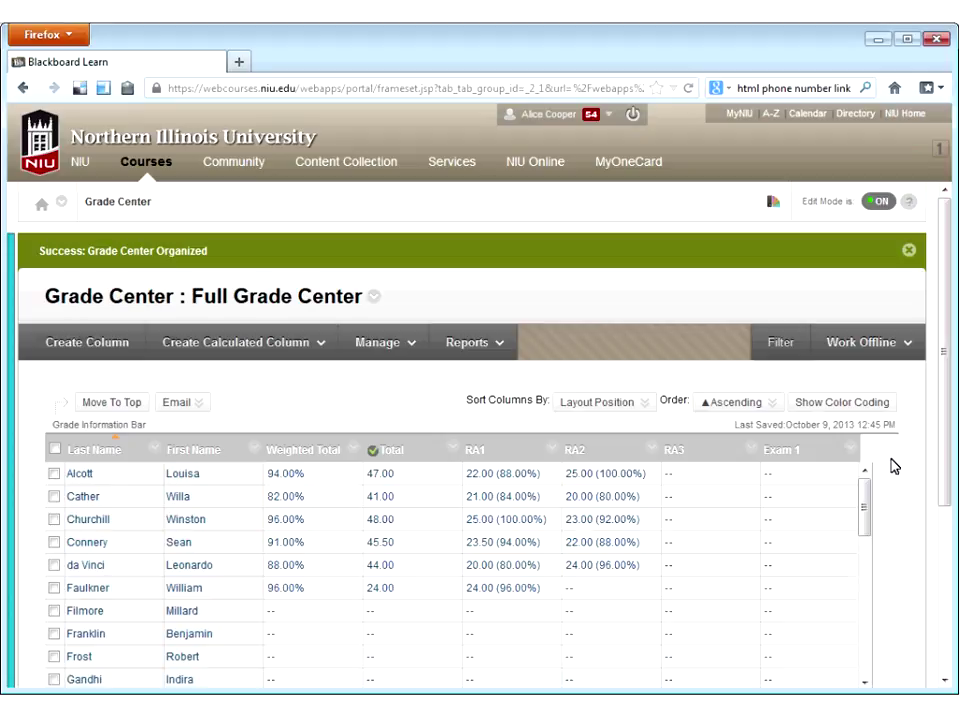
- Open the Total column's information for editing and set its secondary display to Letter
scroll(892, 461, "down", 2)
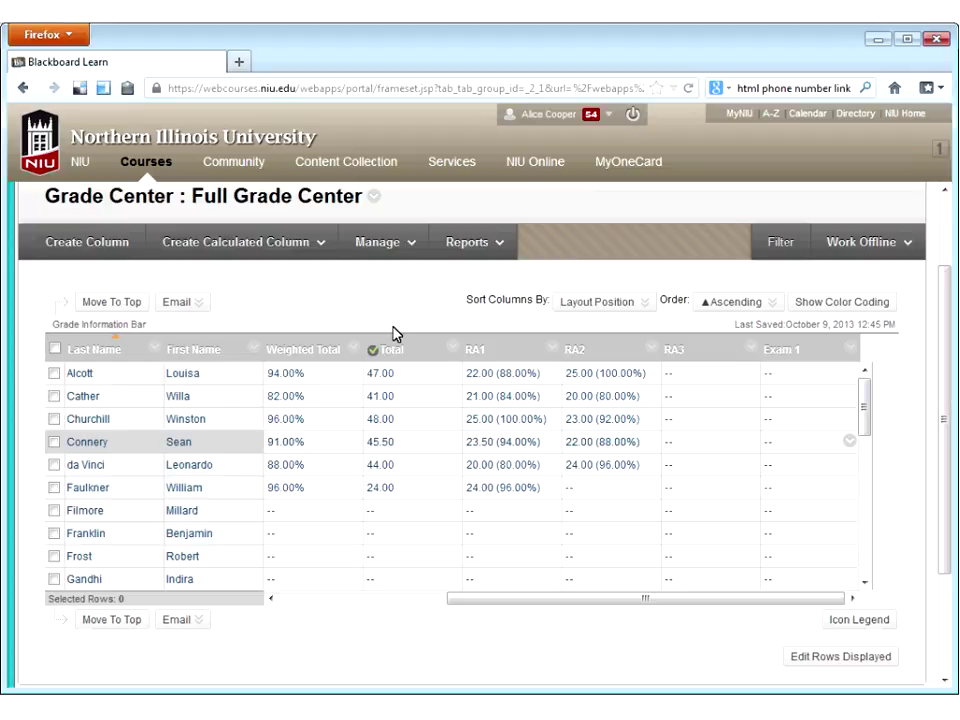
left_click(451, 351)
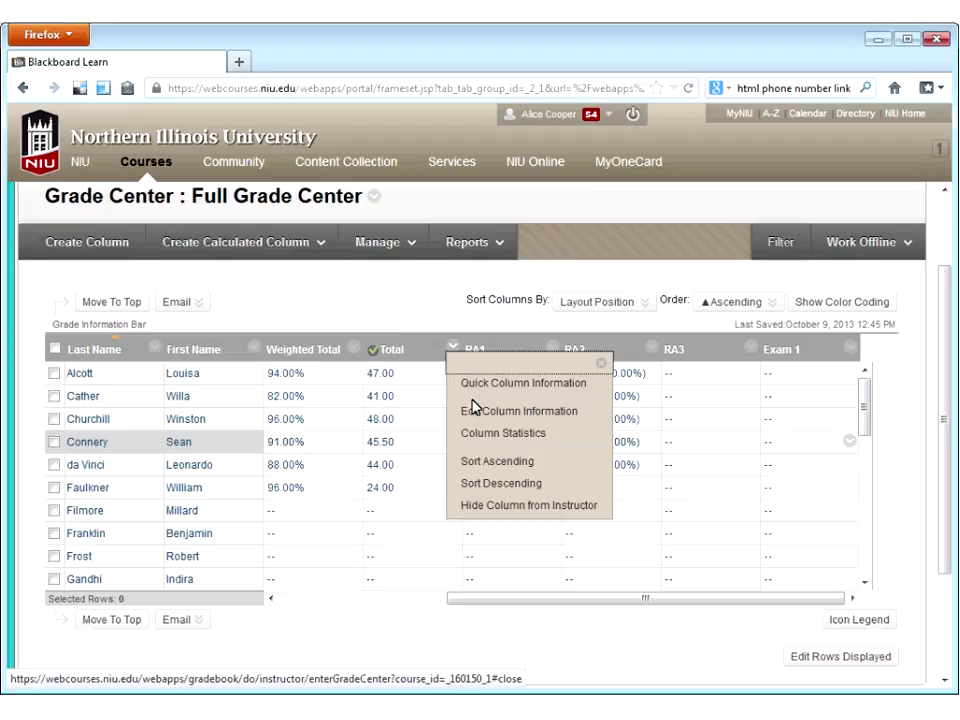
left_click(518, 420)
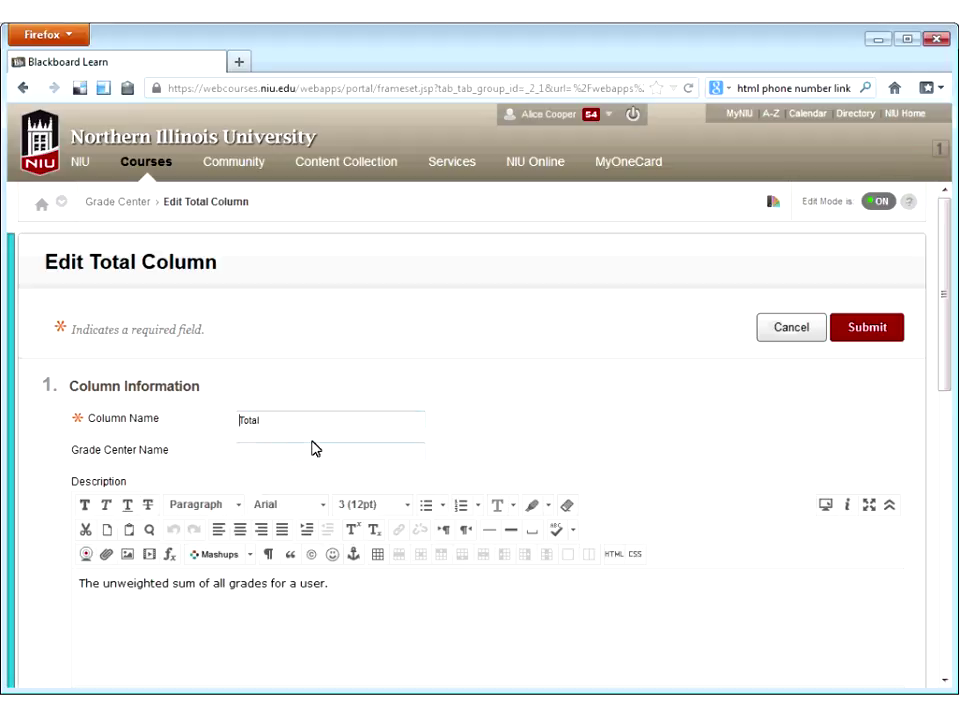
scroll(312, 449, "down", 3)
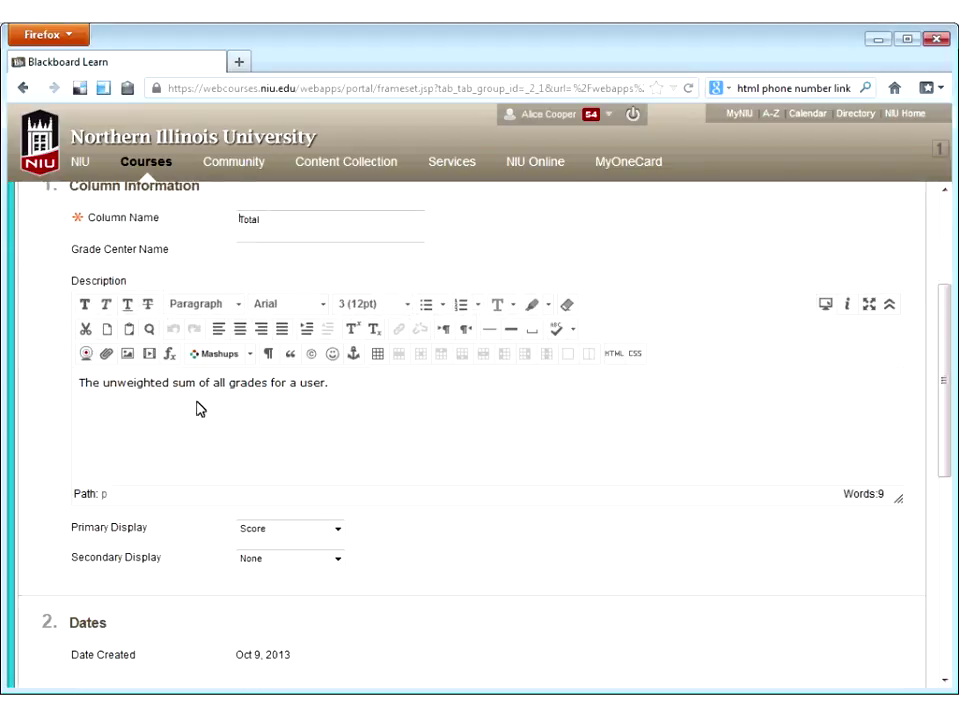
scroll(446, 500, "down", 3)
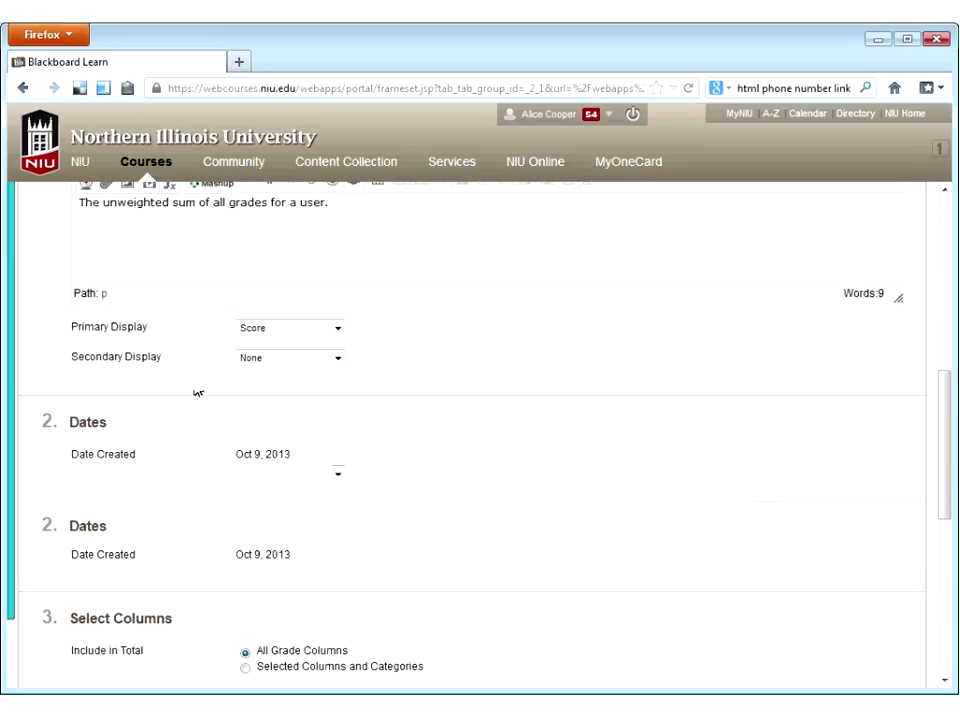
left_click(278, 360)
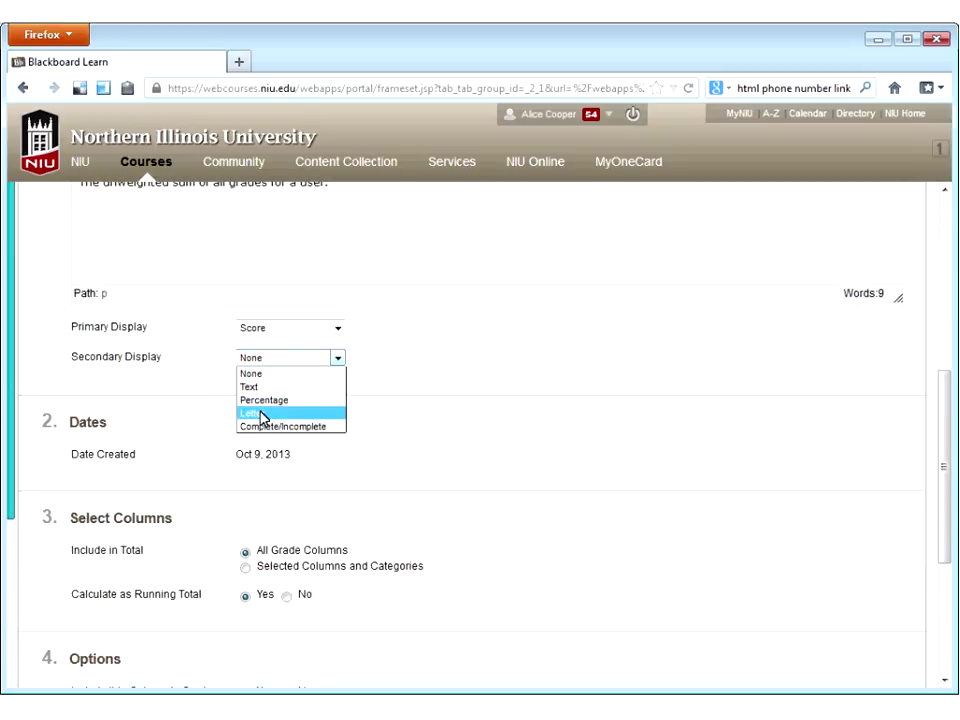
key("Return")
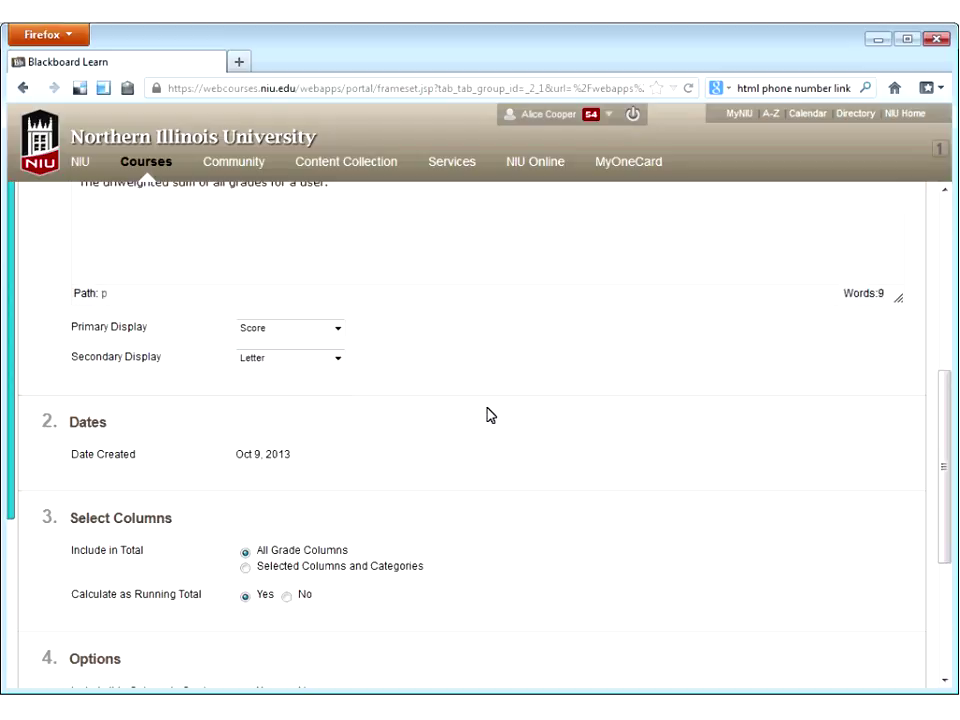
- Switch Include in Total from all grade columns to Selected Columns and Categories, and add RA1 and RA2
scroll(678, 436, "down", 2)
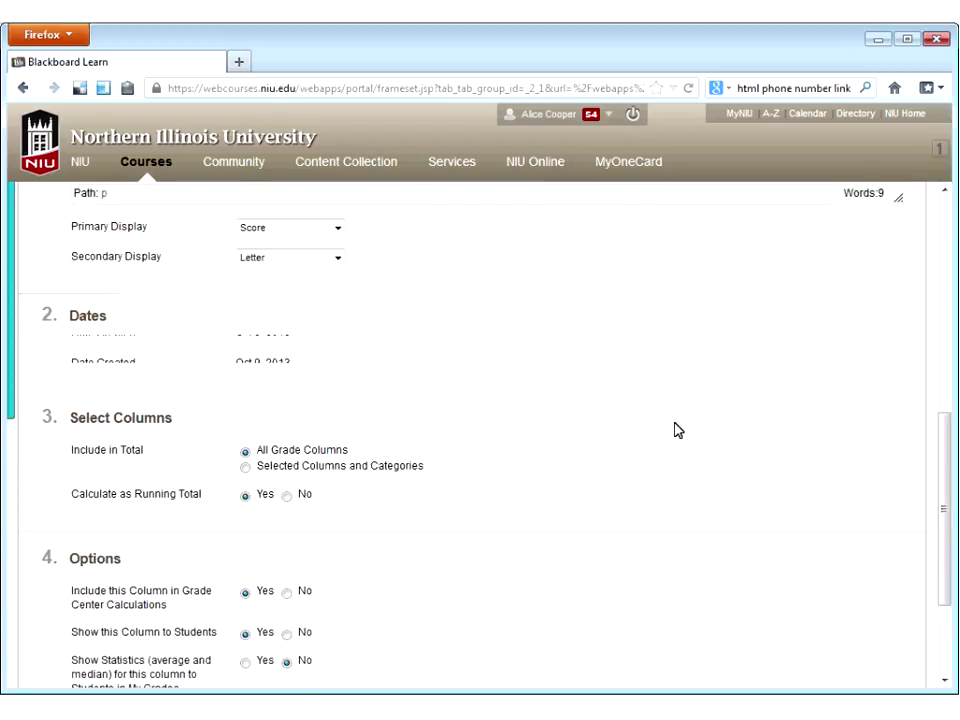
scroll(675, 425, "down", 2)
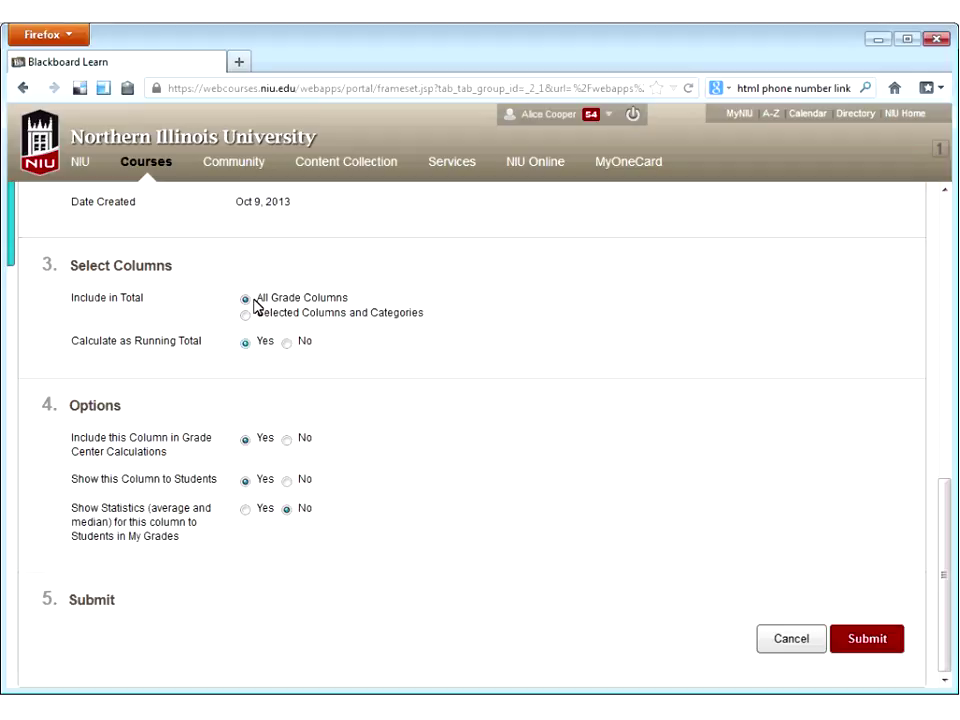
left_click_drag(256, 300, 356, 297)
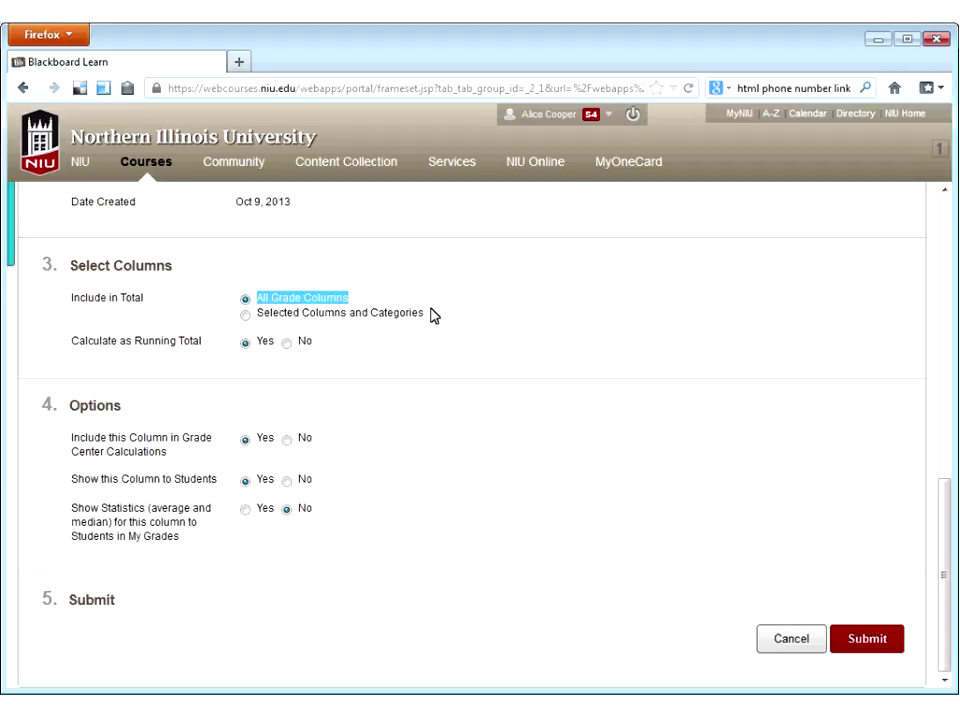
left_click(289, 306)
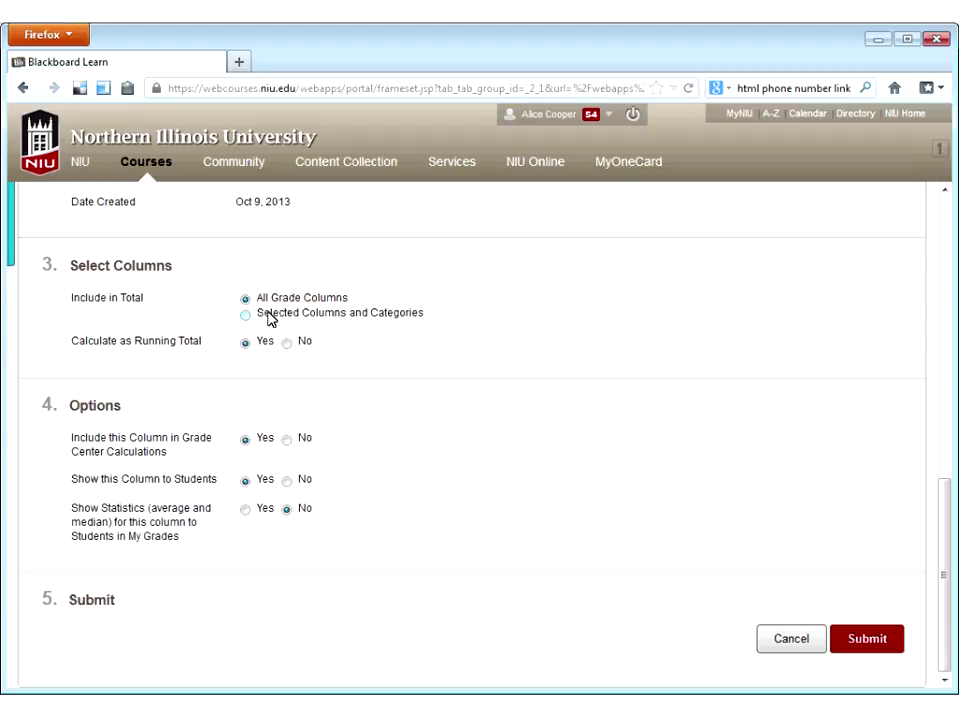
left_click(246, 316)
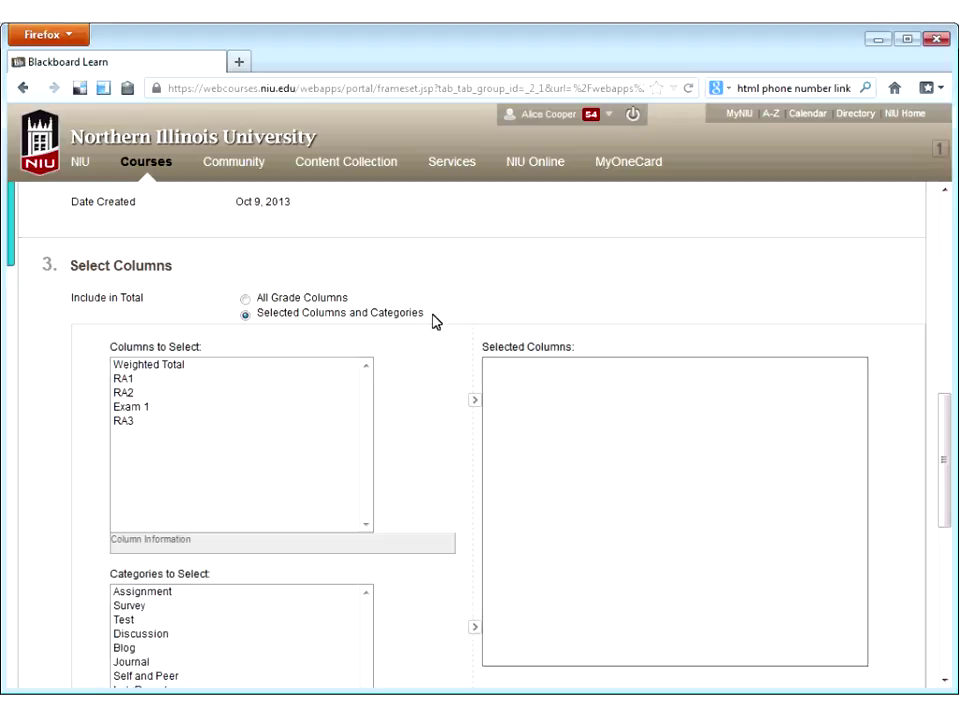
scroll(430, 322, "down", 2)
left_click(124, 279)
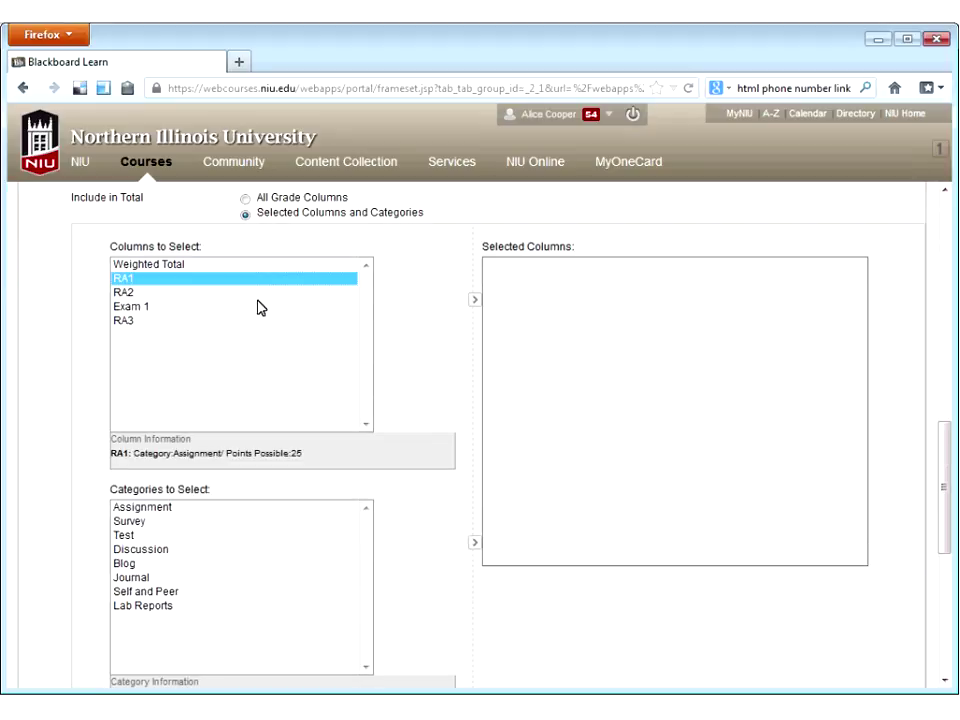
left_click(477, 303)
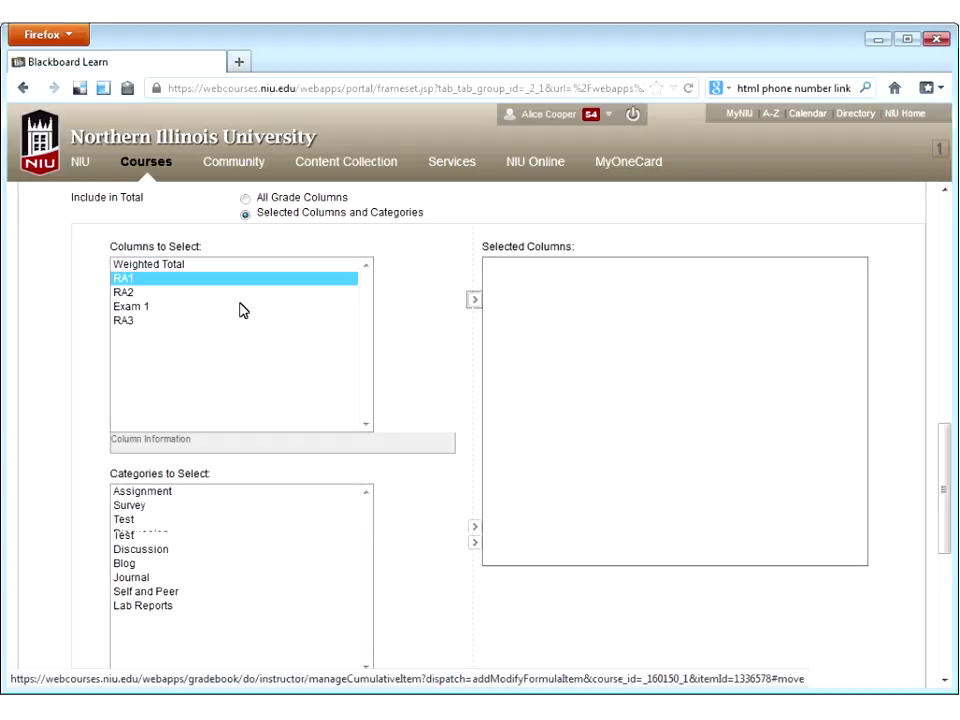
left_click(124, 278)
left_click(474, 299)
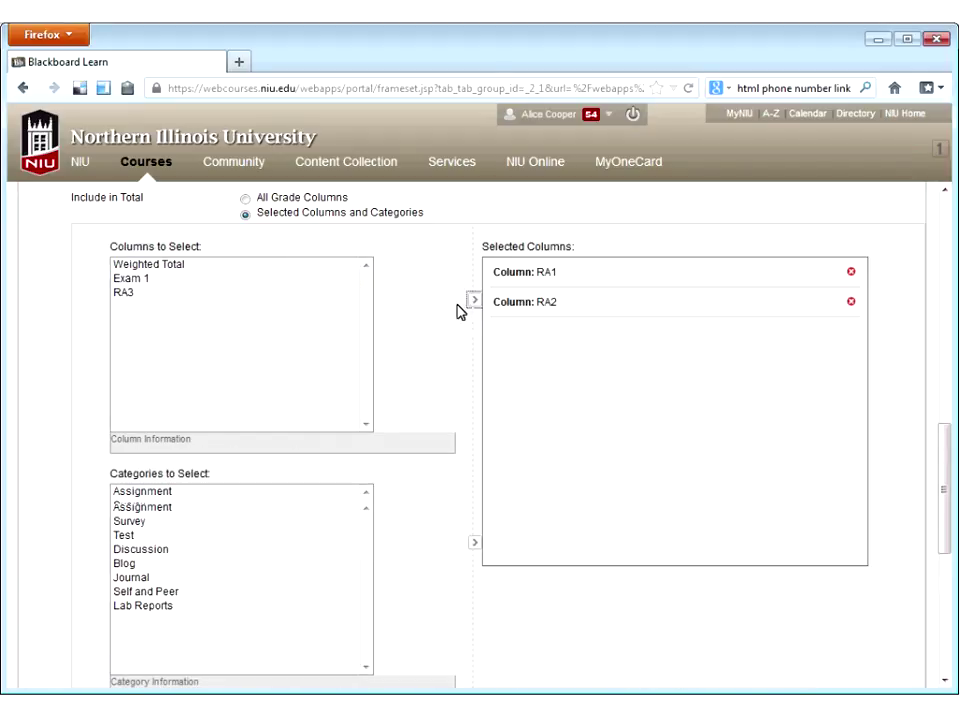
- Add RA3 and Exam 1 to the Total column's selected columns
left_click(124, 292)
double_click(176, 292)
left_click(182, 279)
left_click(474, 300)
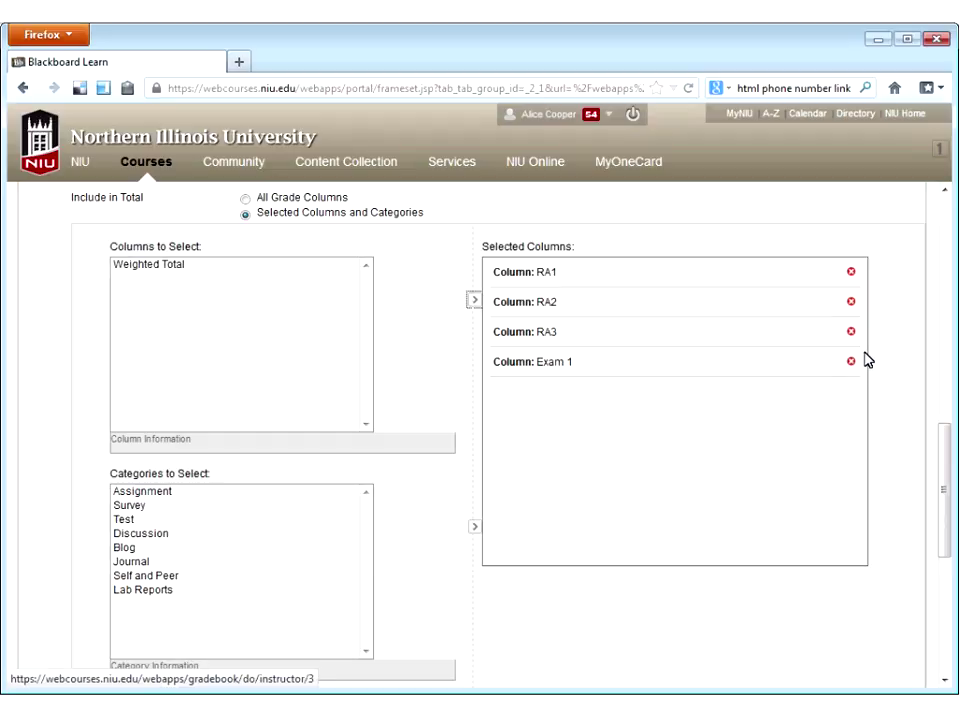
- Remove RA1, RA2, RA3 and Exam 1 from the selected columns and set Include in Total to All Grade Columns
left_click(851, 272)
left_click(851, 272)
left_click(851, 272)
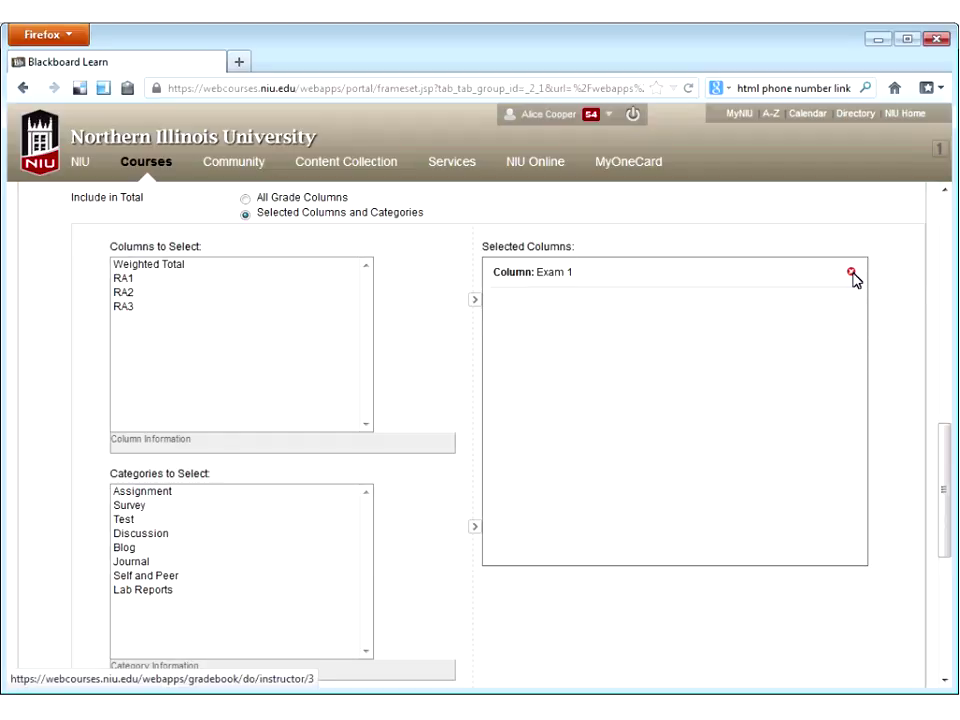
left_click(851, 272)
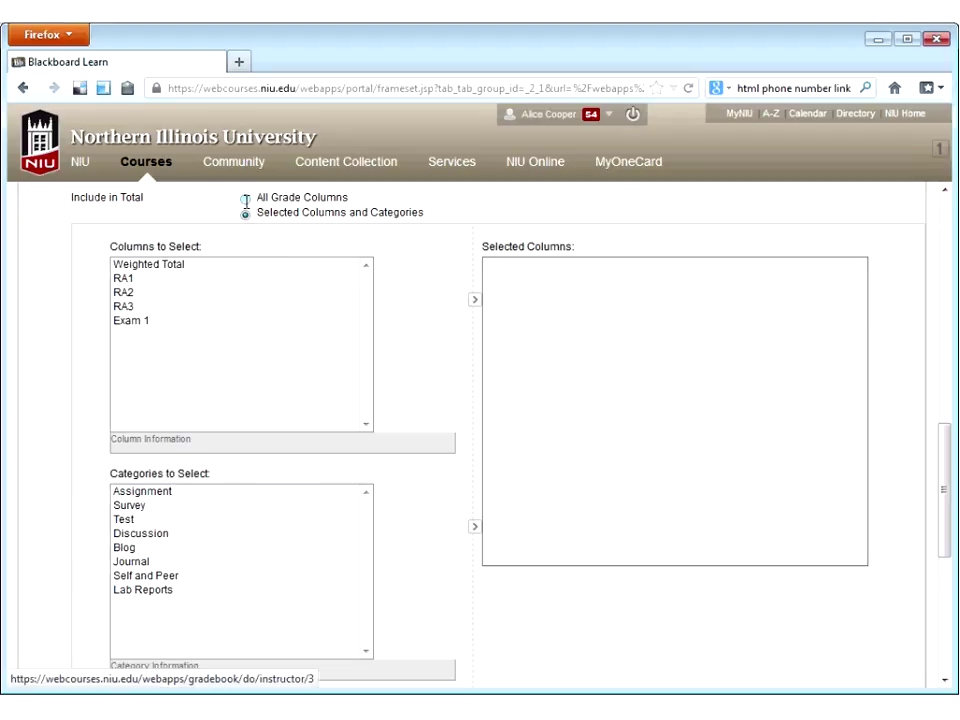
left_click(245, 199)
- Review the Total column's secondary display options and select Yes for Calculate as Running Total
left_click_drag(83, 340, 216, 356)
left_click(216, 358)
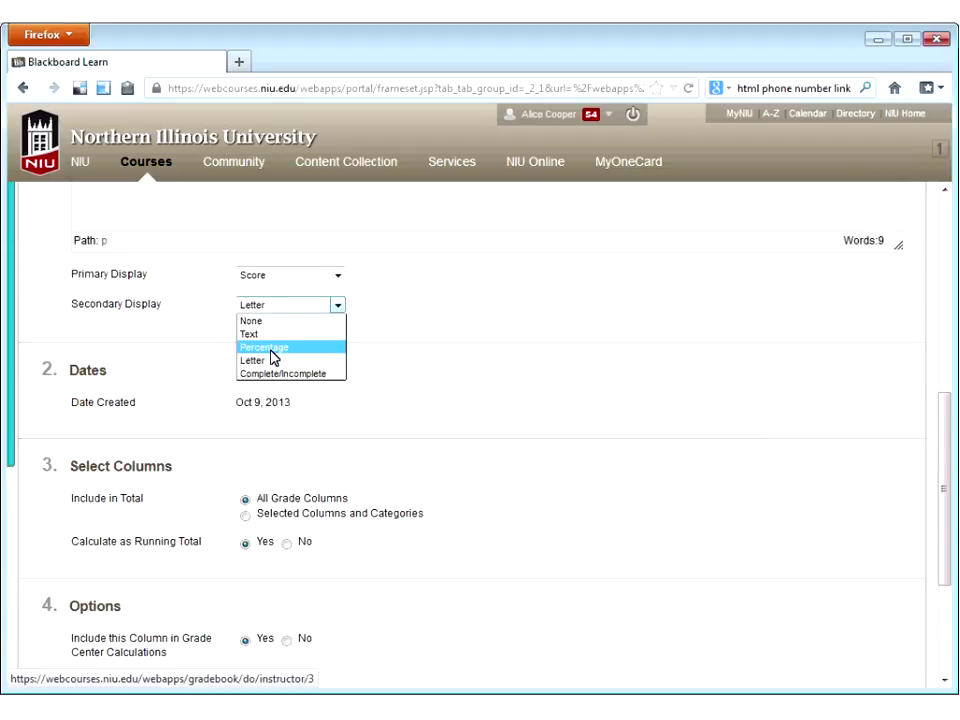
left_click(245, 347)
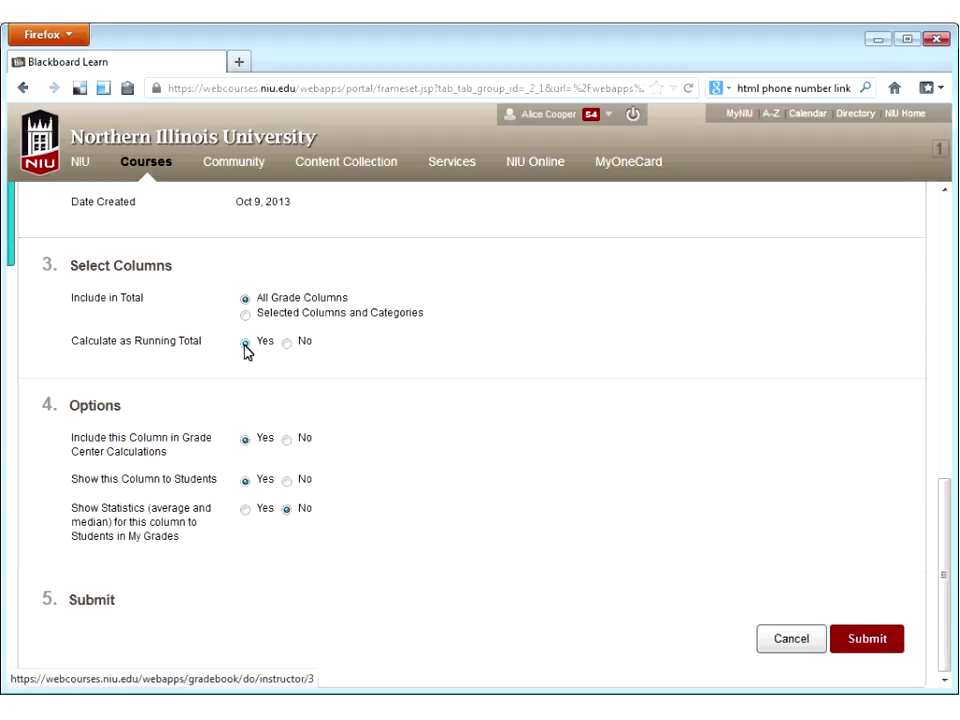
- Submit the Total column settings and select the Total cell of the student in the sixth row
left_click(866, 640)
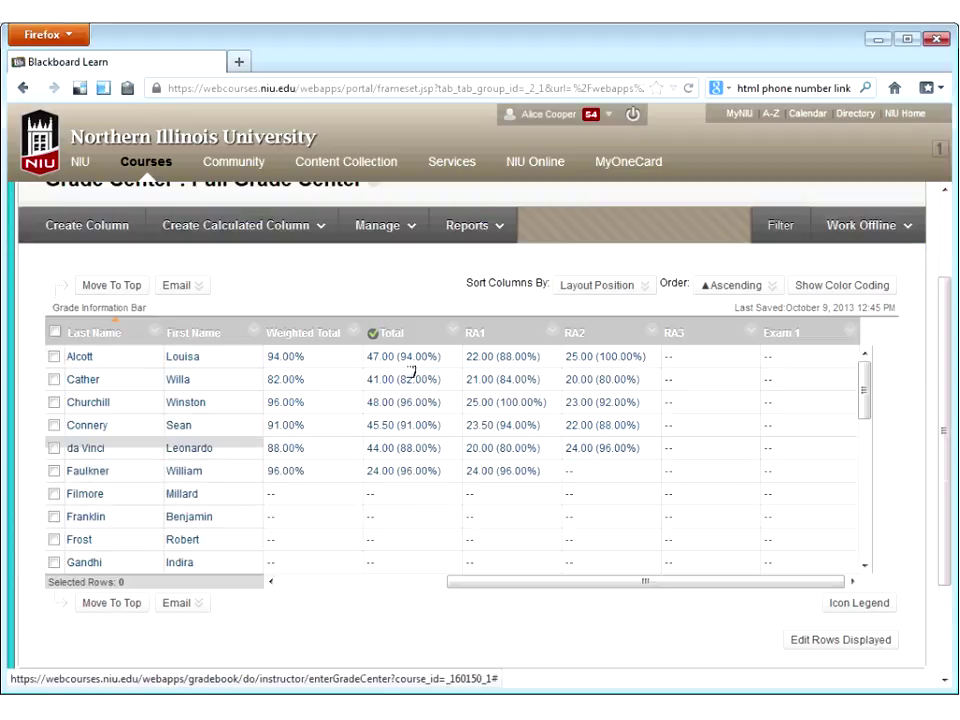
left_click(390, 478)
left_click(391, 479)
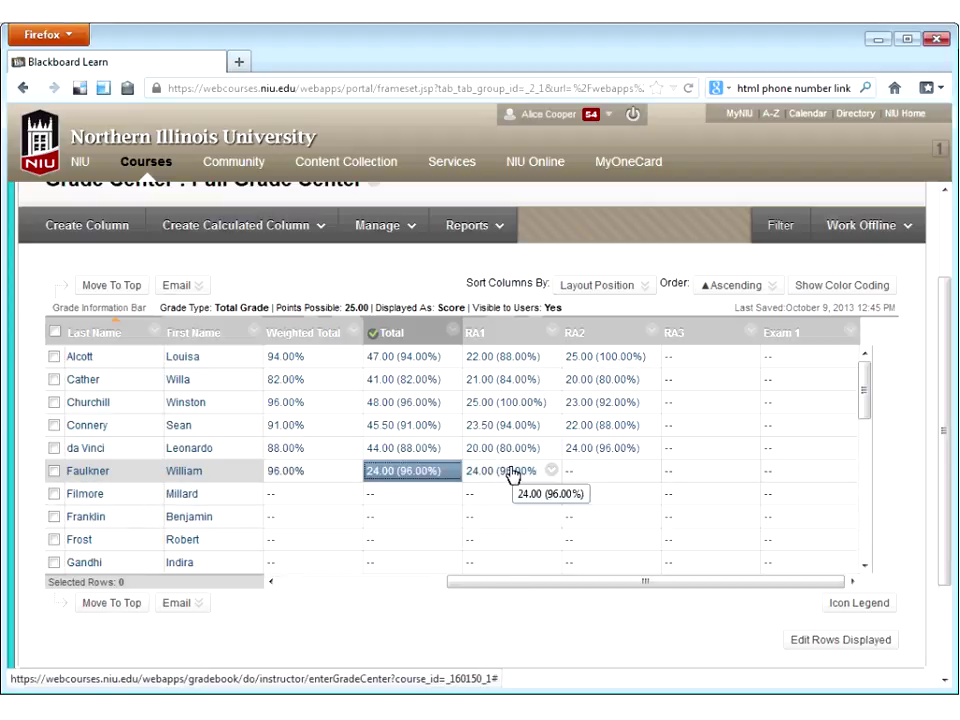
- Enter 0 as the sixth-row student's RA2 grade and check that student's Total cell
left_click(606, 470)
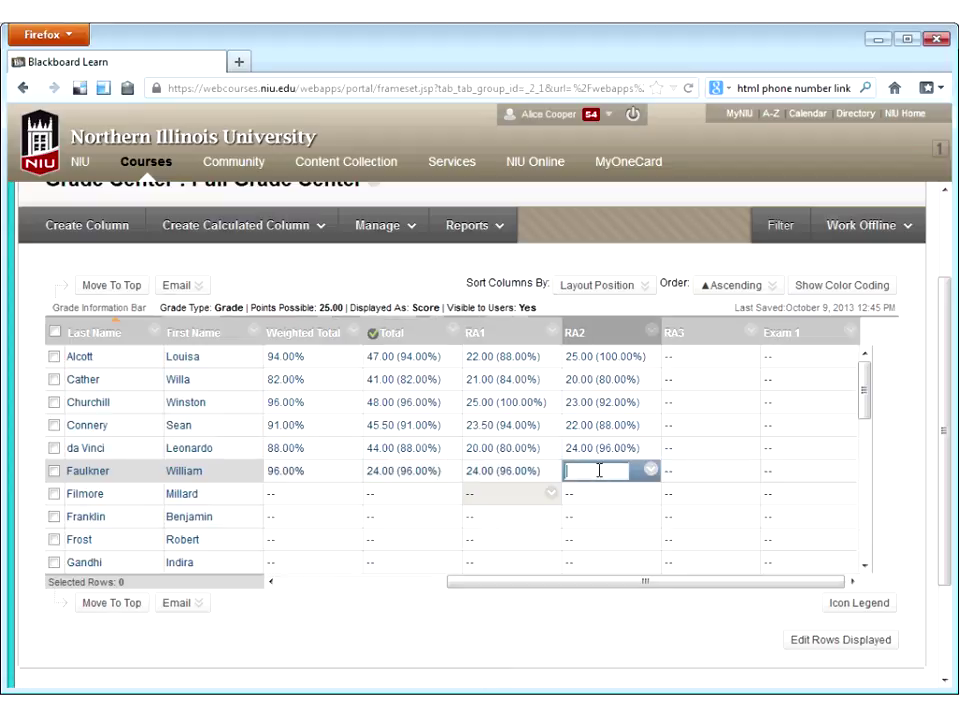
type("0")
key("Return")
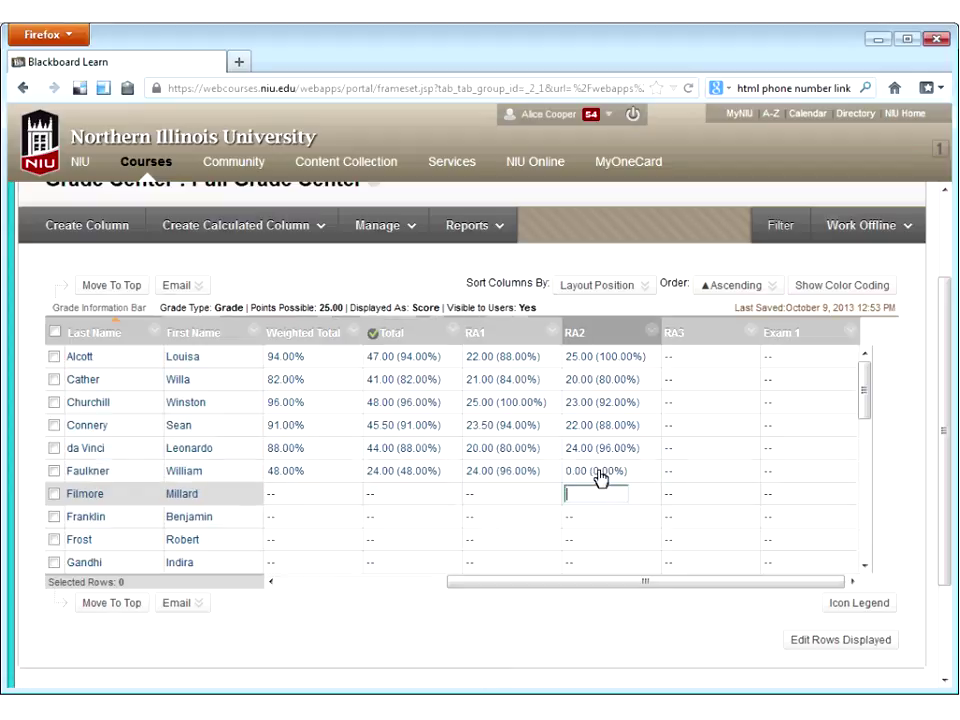
left_click(401, 478)
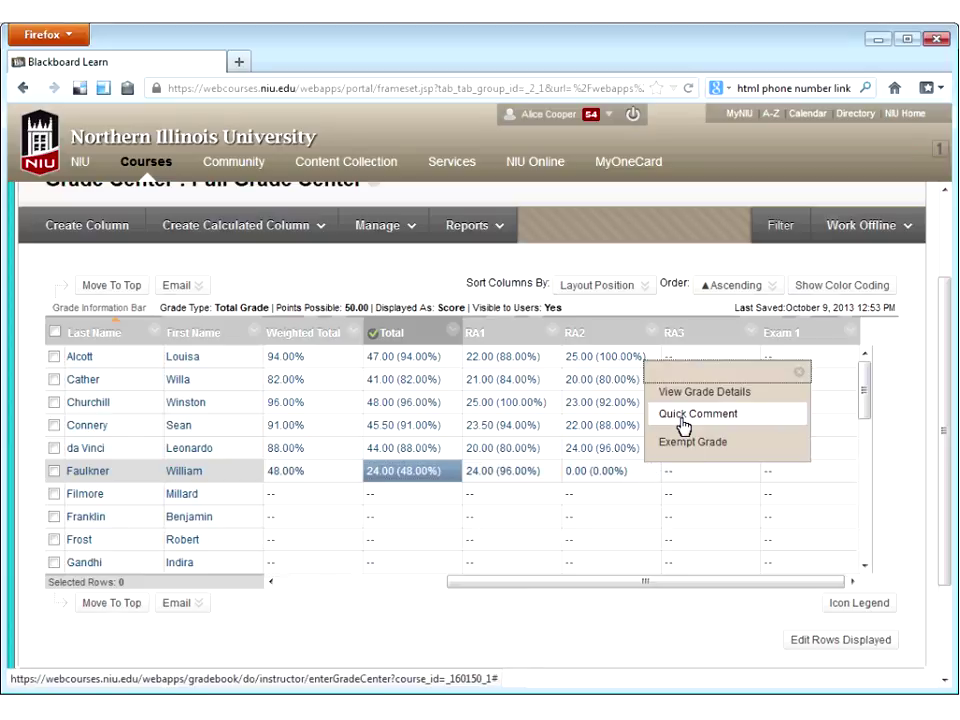
- Write the quick comment feedback "You did not submit this assignment" for the sixth-row student's RA2 grade
left_click(680, 416)
type("You did not")
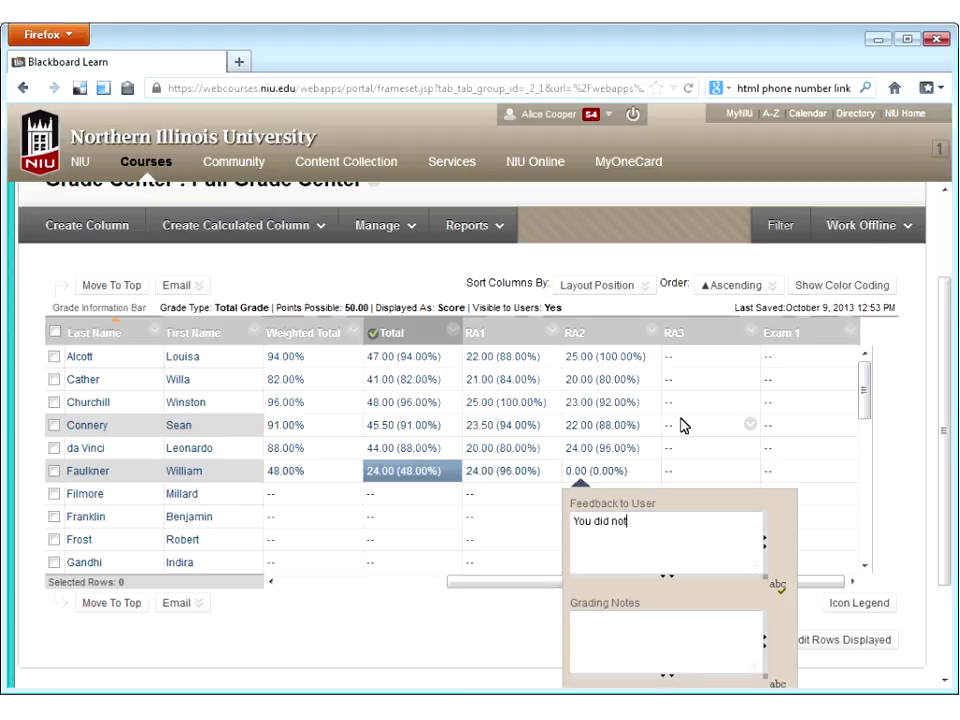
type(" submit this assignment")
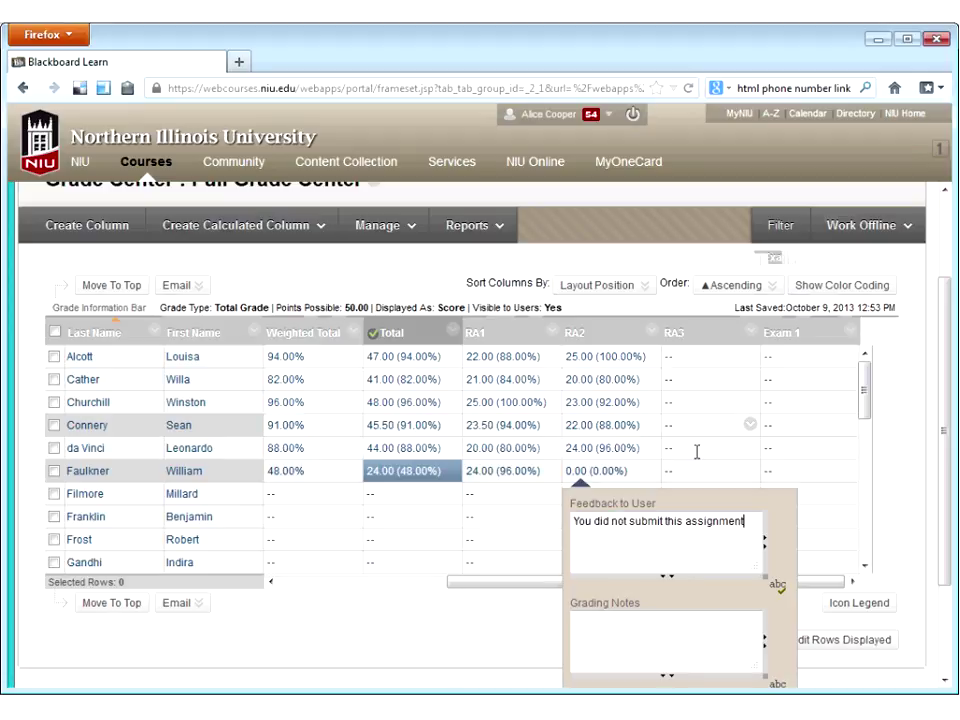
key("Return")
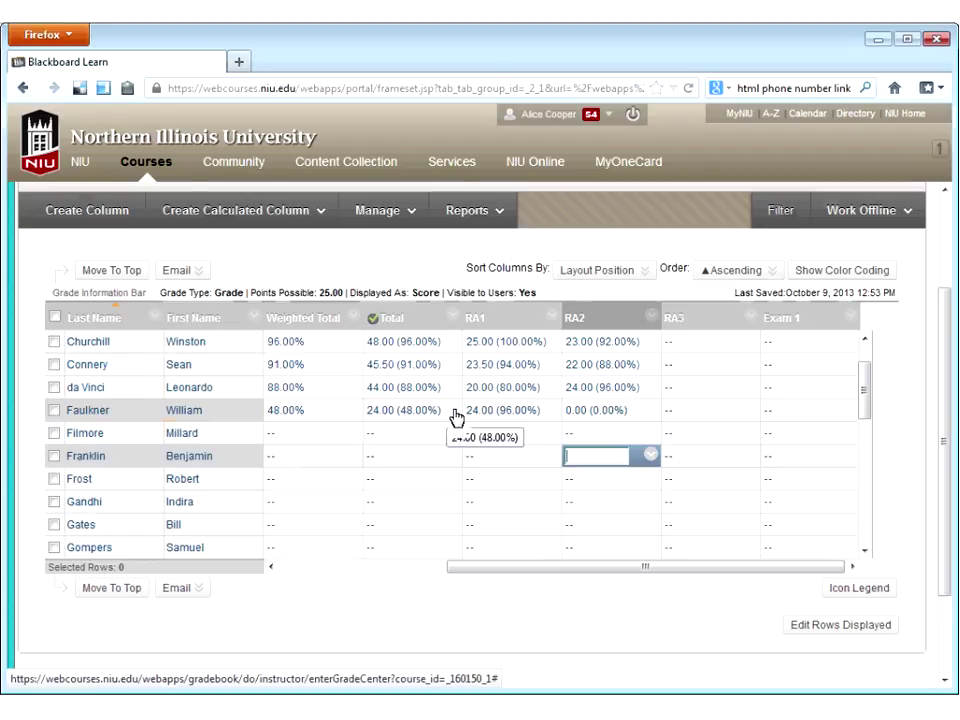
scroll(868, 388, "up", 2)
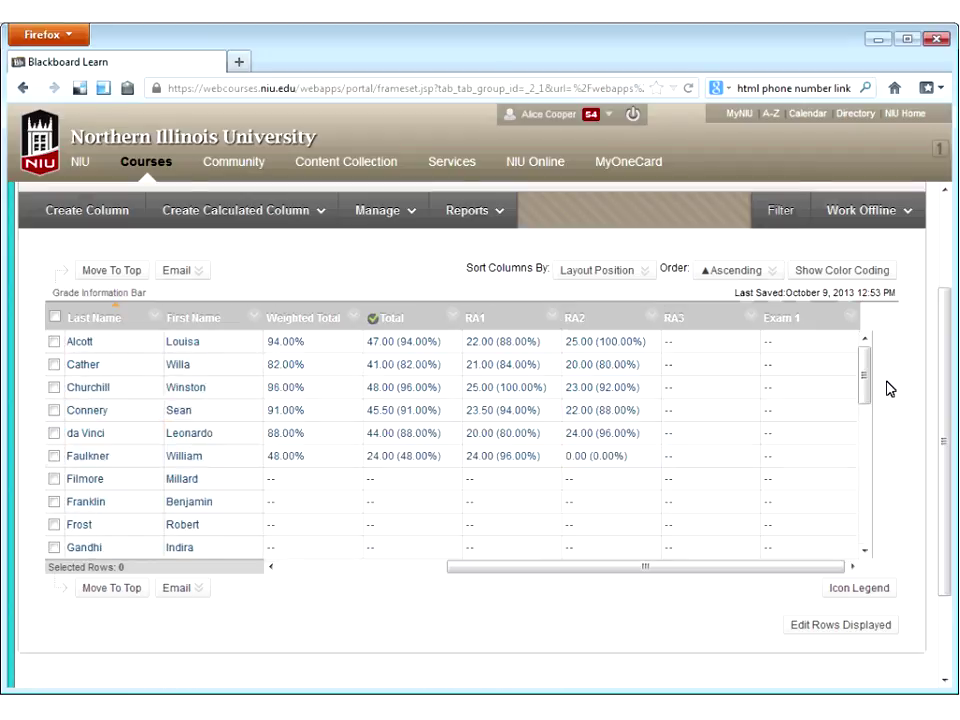